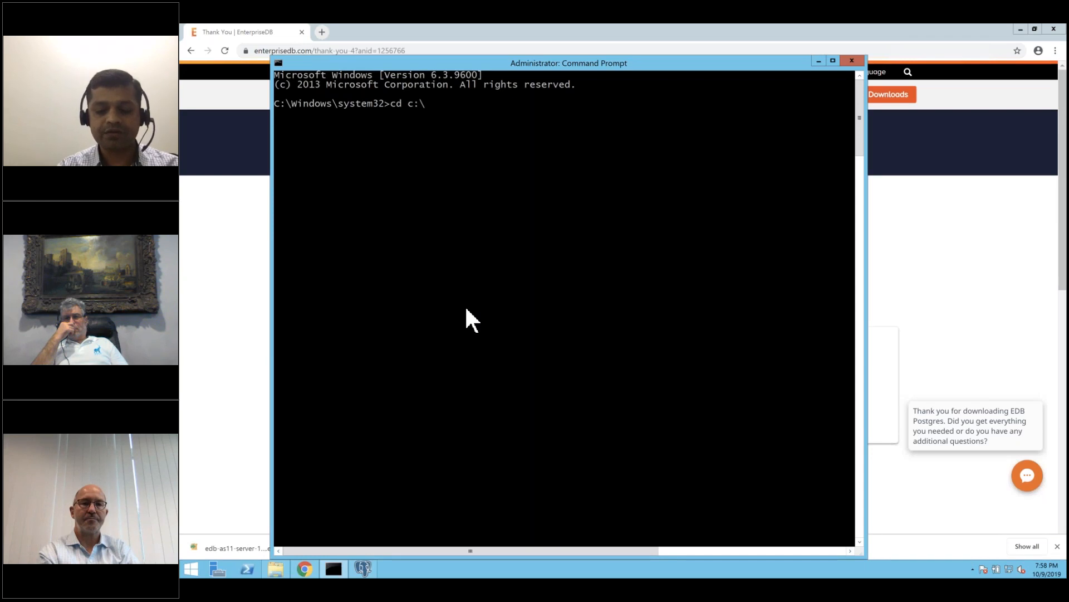
# Change to the Users\sandeep\Downloads folder and list its files with dir.
pyautogui.write('\\sandeep\\dow')
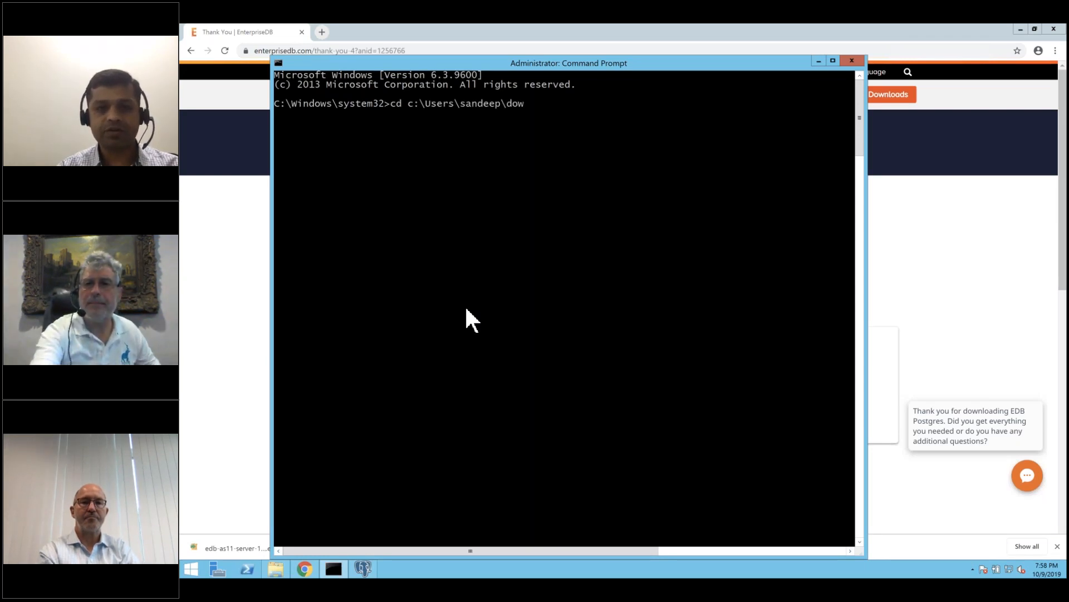
pyautogui.press('Tab')
pyautogui.press('Return')
pyautogui.write('dir')
pyautogui.press('Return')
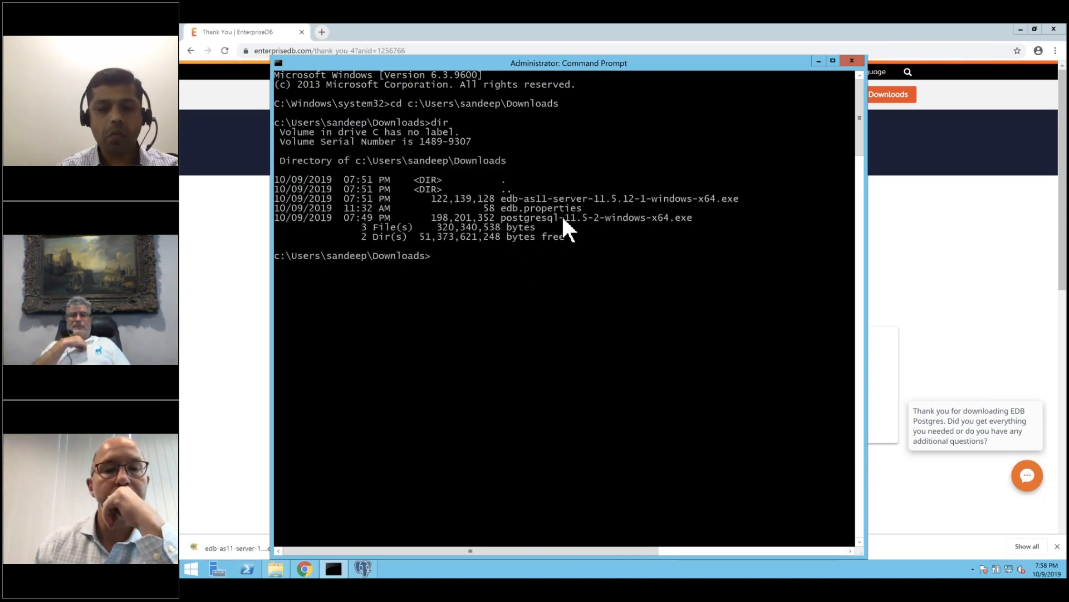
# Run edb-as11-server-11.5.12-1-windows-x64.exe --help to show the installer's command-line options.
pyautogui.write('e')
pyautogui.press('Tab')
pyautogui.press('Tab')
pyautogui.write('--help')
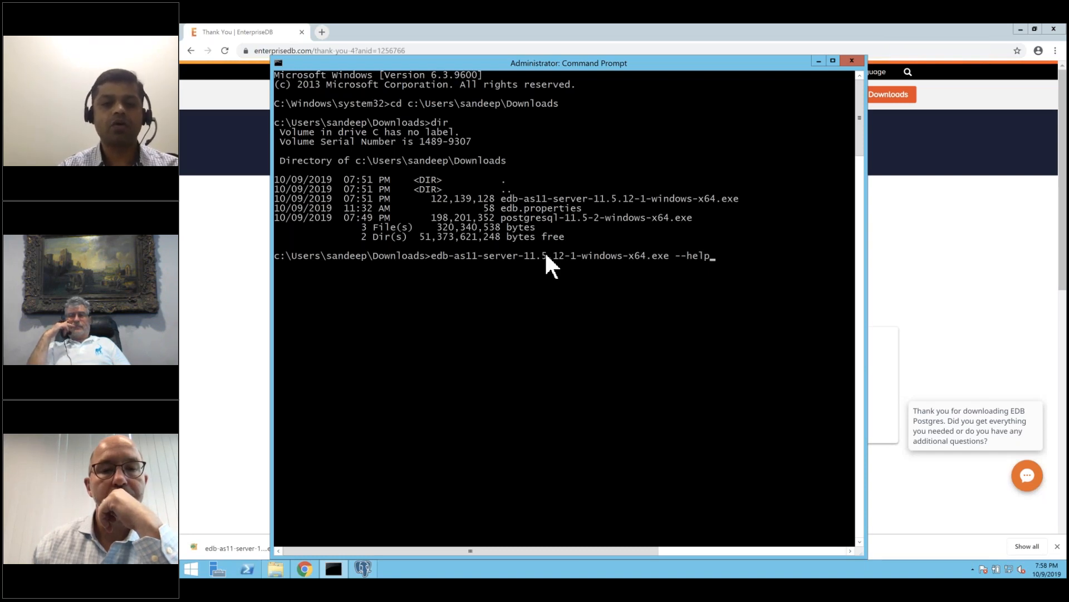
pyautogui.press('Return')
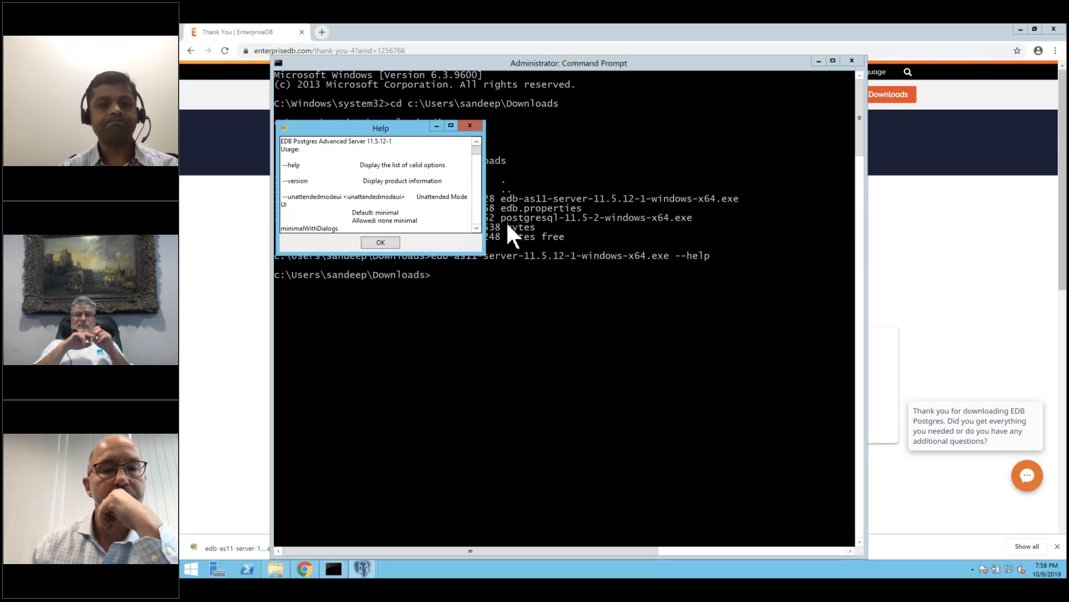
# Maximize the installer help, highlight --superaccount, --datadir, --xlogdir and --prefix, then close it.
pyautogui.click(452, 124)
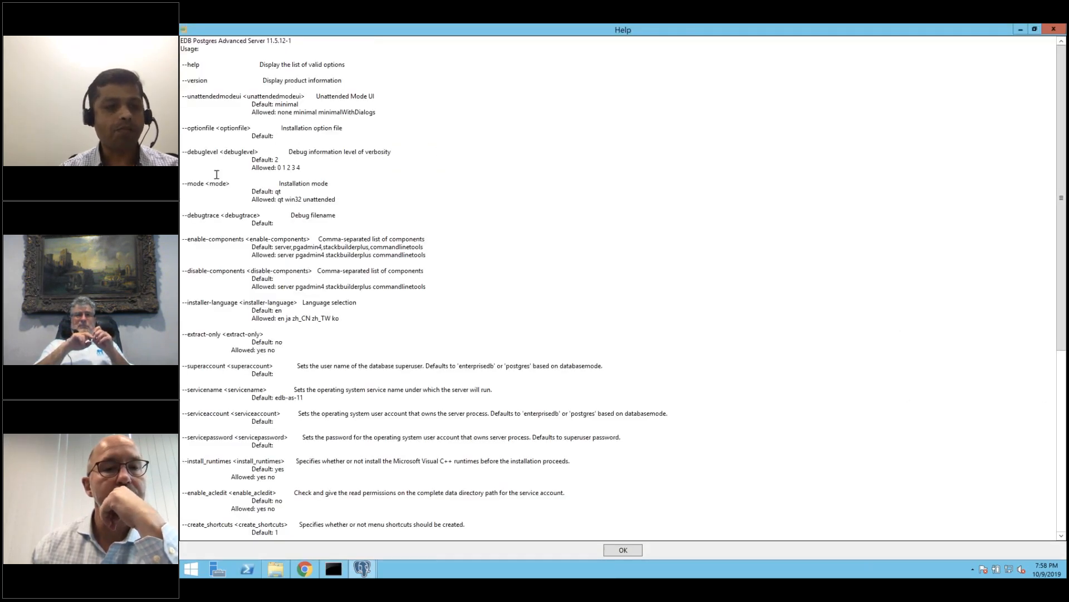
pyautogui.scroll(-1, 217, 174)
pyautogui.scroll(-5, 217, 174)
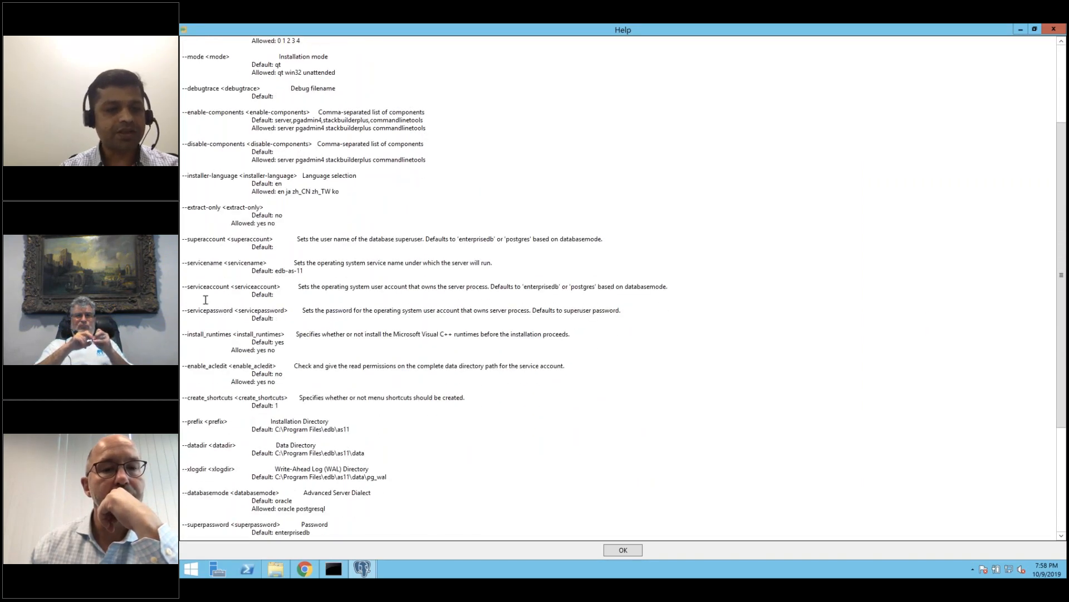
pyautogui.doubleClick(202, 238)
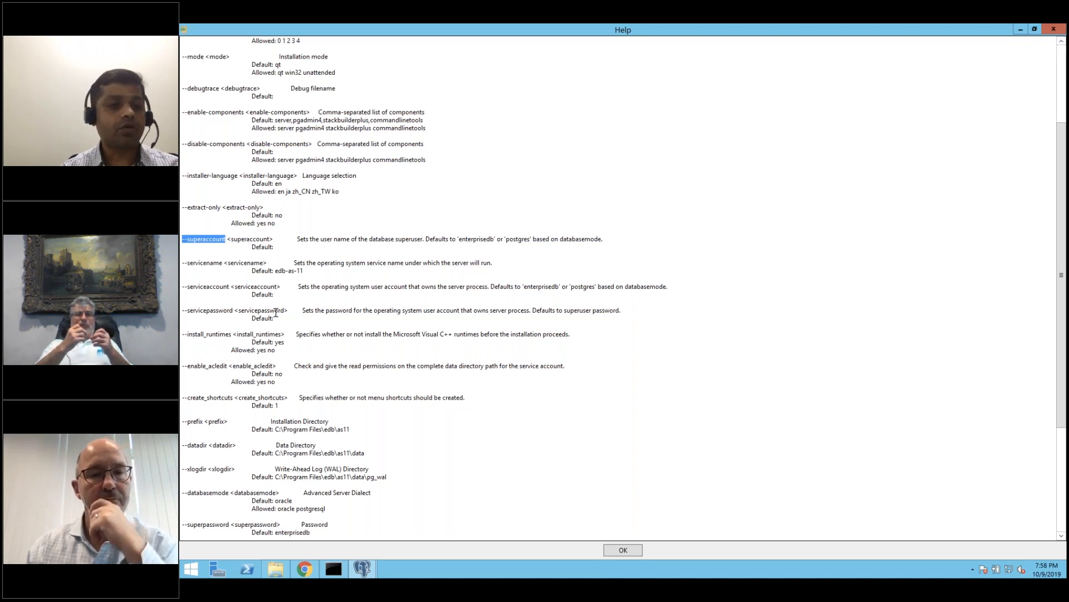
pyautogui.scroll(-3, 276, 312)
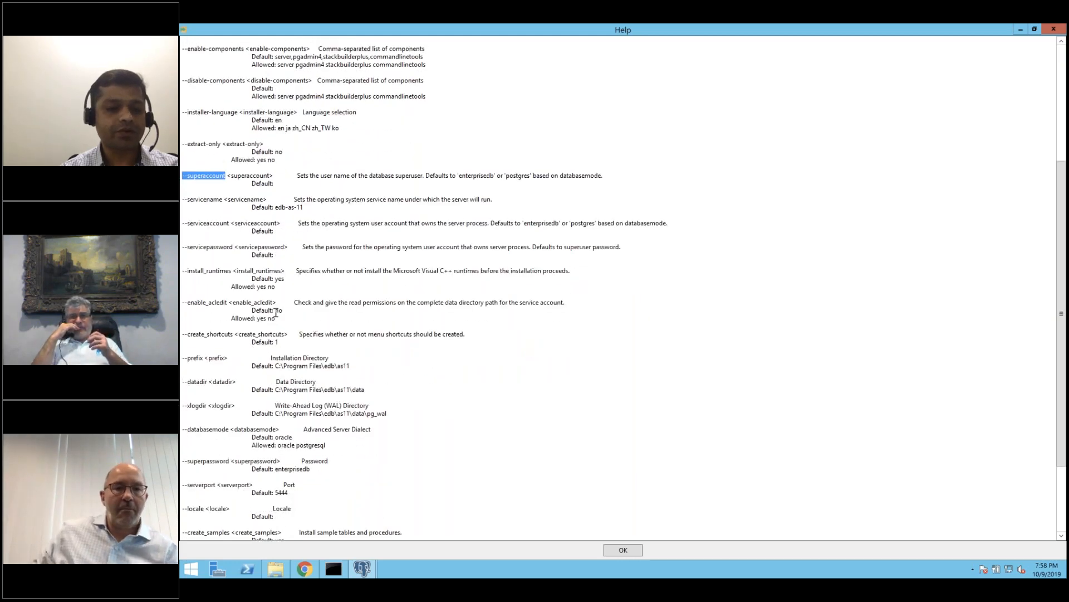
pyautogui.doubleClick(195, 381)
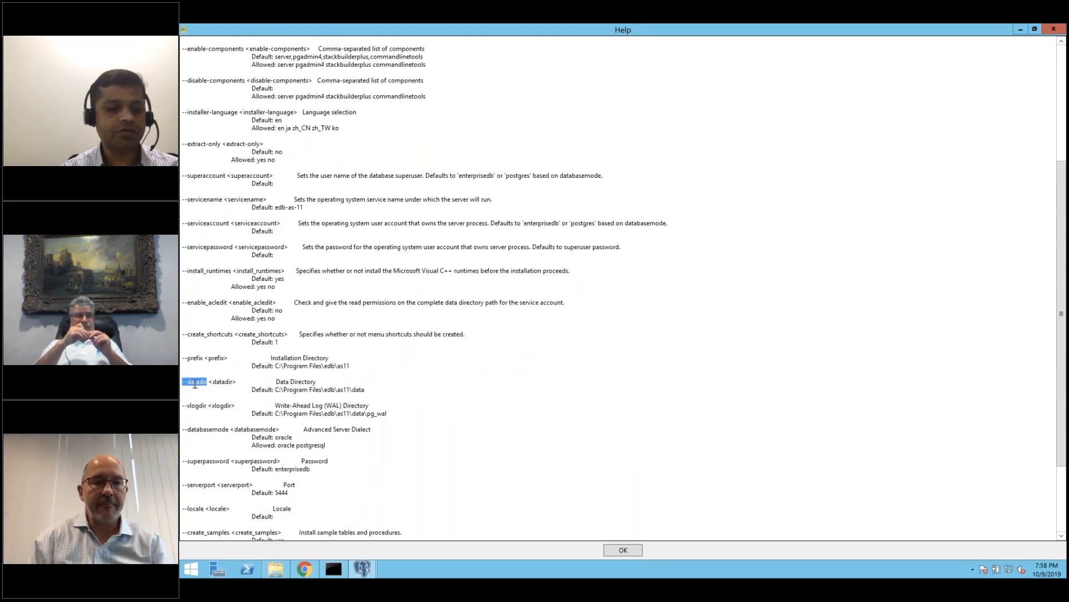
pyautogui.doubleClick(196, 405)
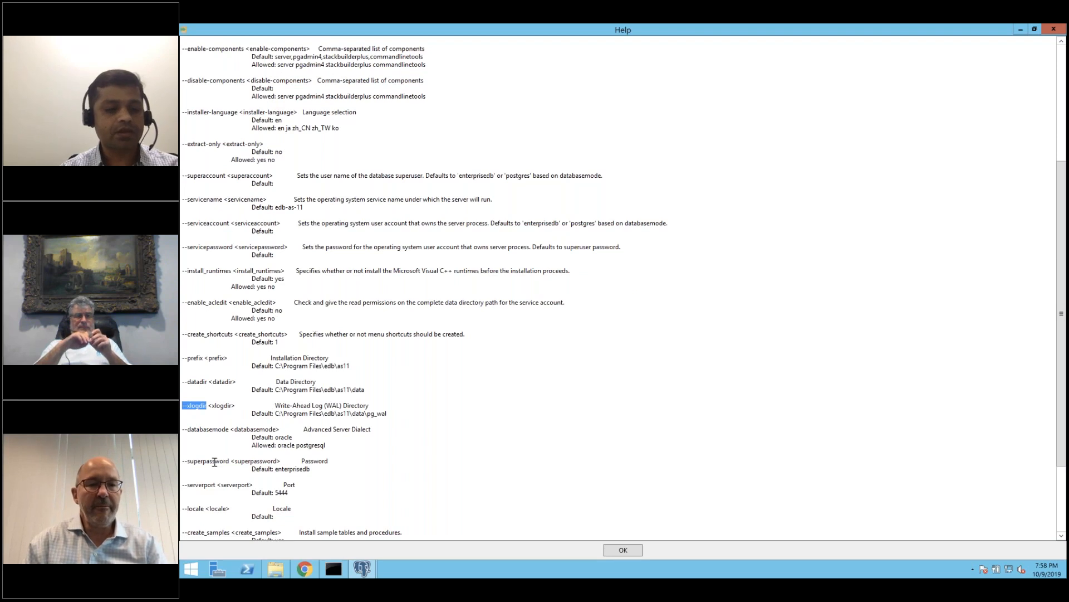
pyautogui.click(234, 406)
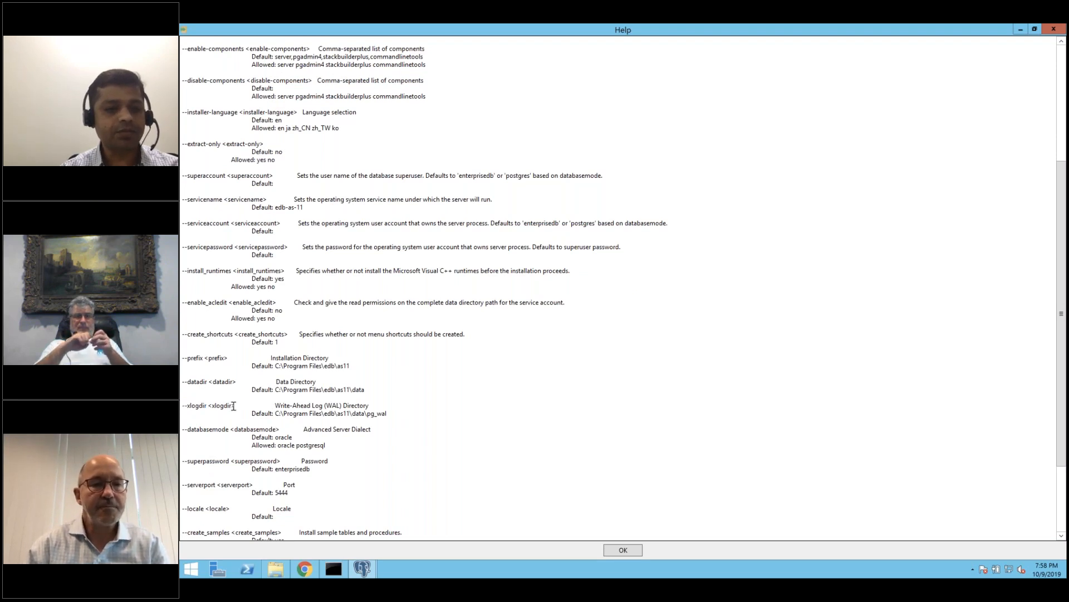
pyautogui.doubleClick(191, 362)
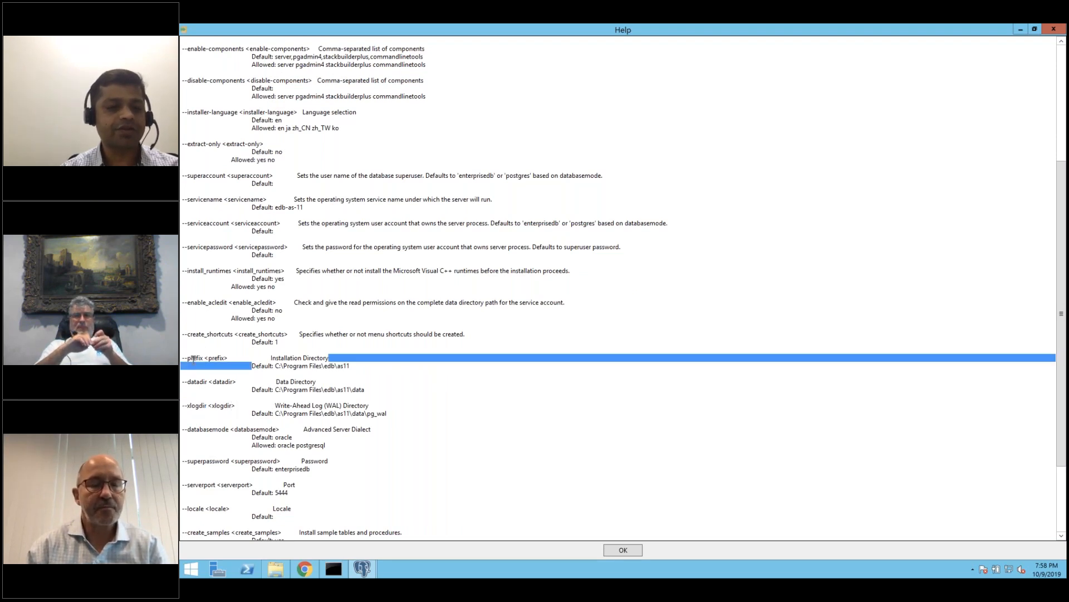
pyautogui.click(191, 359)
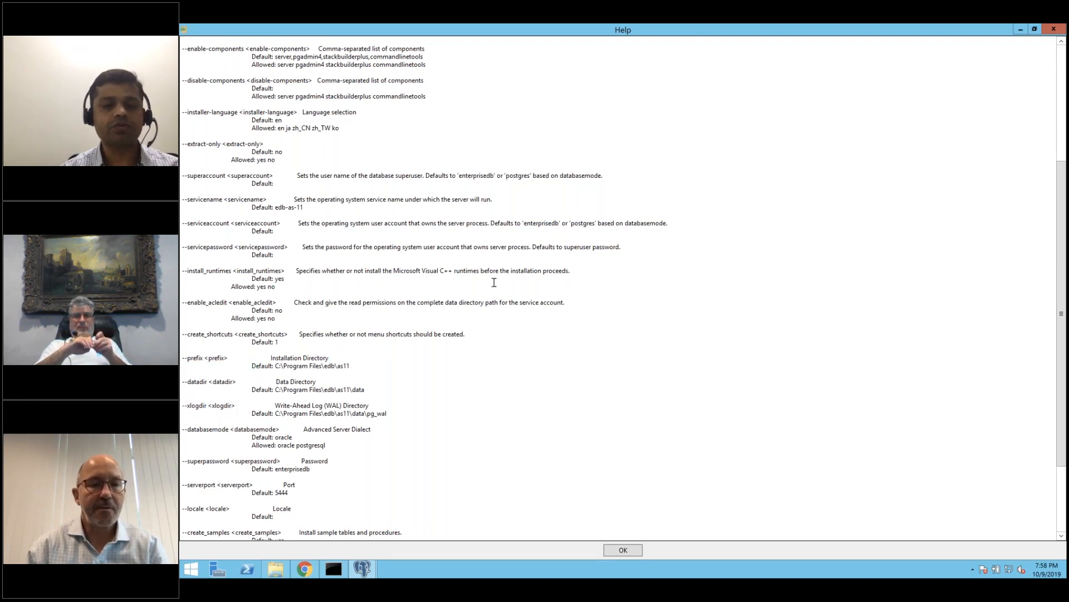
pyautogui.click(1054, 28)
# Draft the installer command with --datadir c:\pgdata --prefix c:, then erase it, leaving a fresh prompt.
pyautogui.click(611, 330)
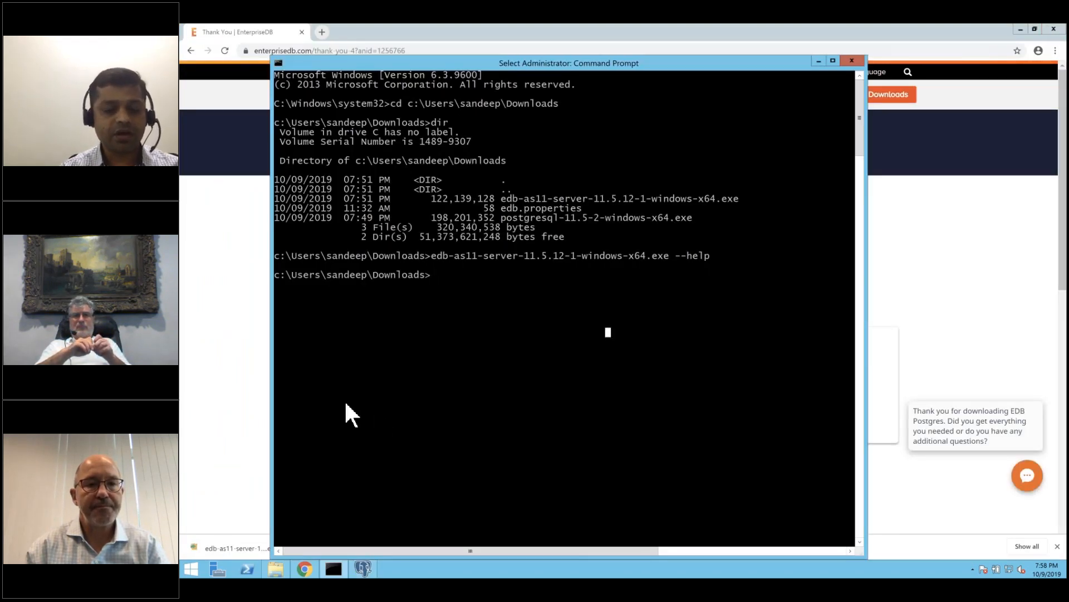
pyautogui.press('Up')
pyautogui.press('BackSpace')
pyautogui.press('BackSpace')
pyautogui.press('BackSpace')
pyautogui.press('BackSpace')
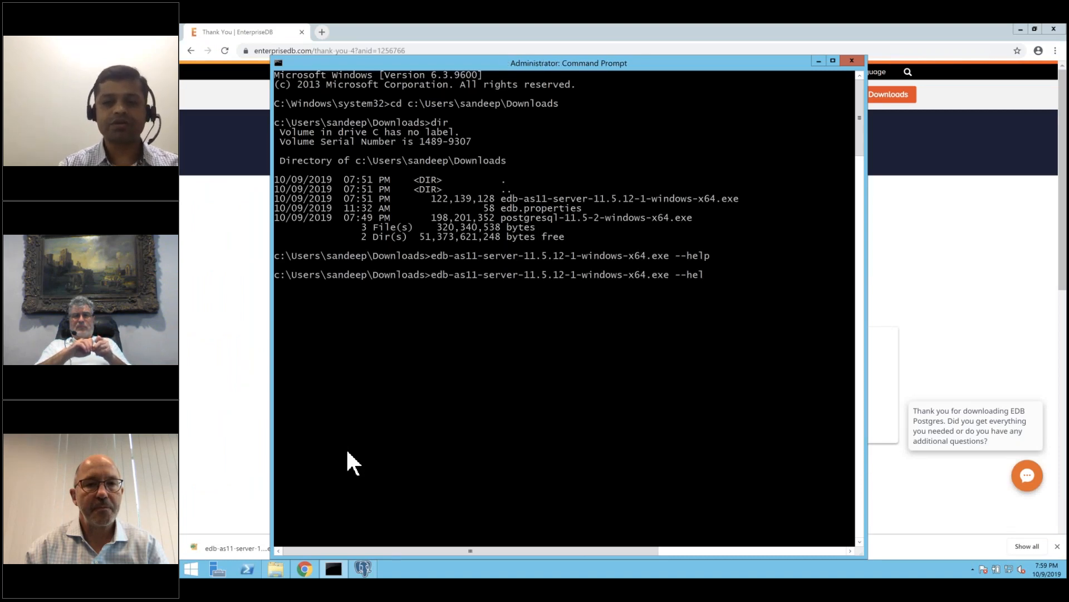
pyautogui.write('dataddir')
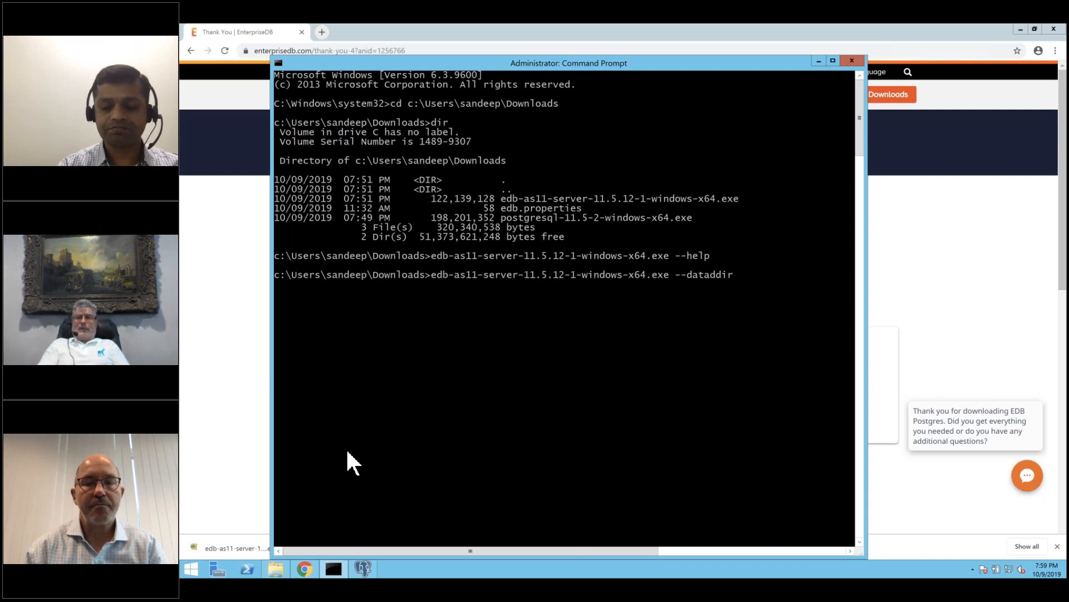
pyautogui.write(' c:\\')
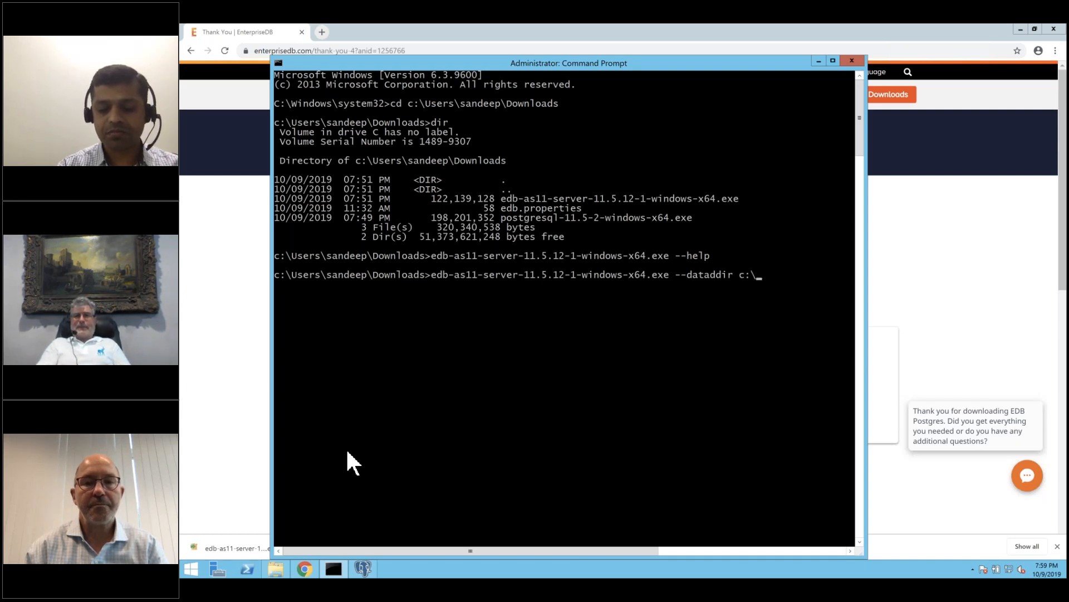
pyautogui.write('pgdd')
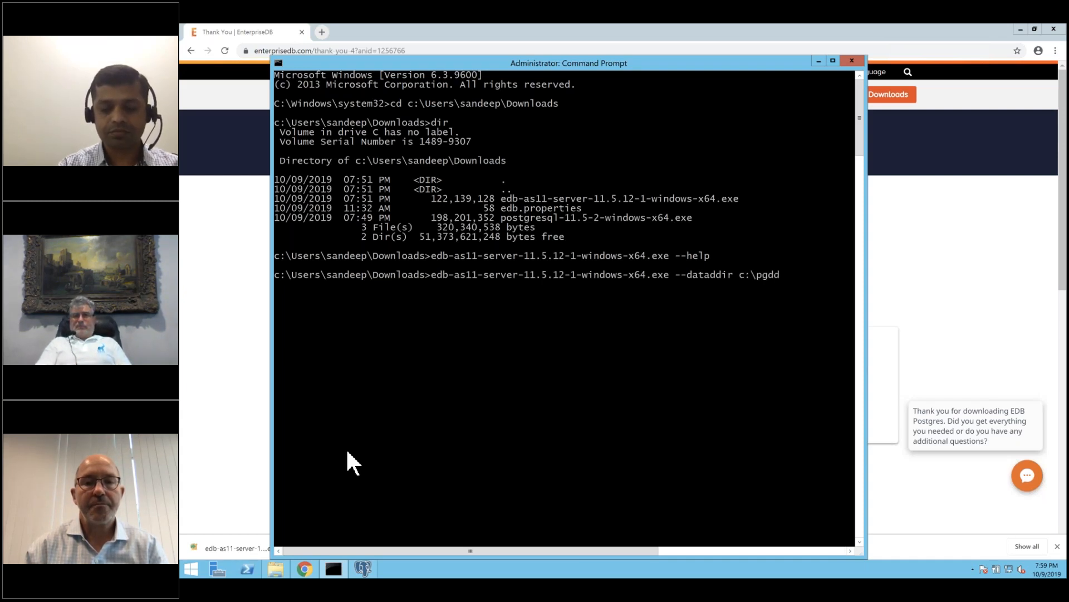
pyautogui.press('BackSpace')
pyautogui.write('ata')
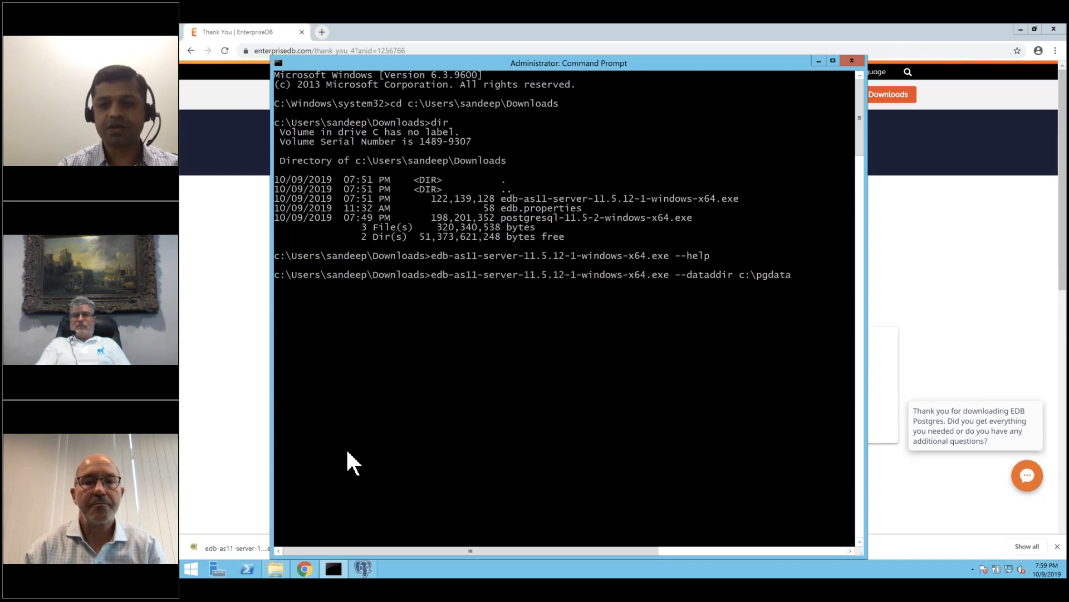
pyautogui.write(' --pre')
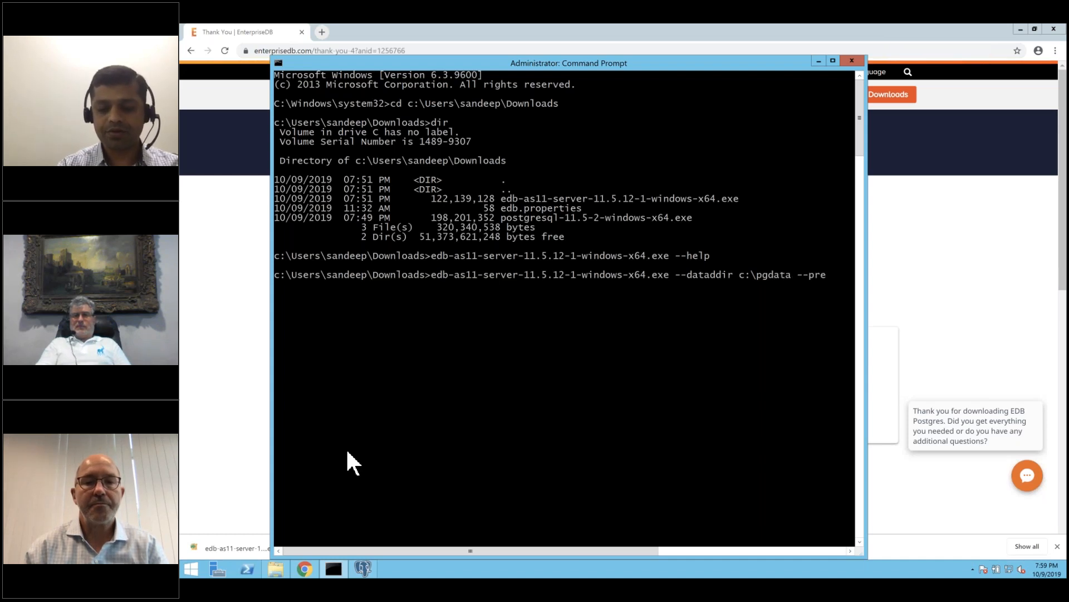
pyautogui.write('fix c:')
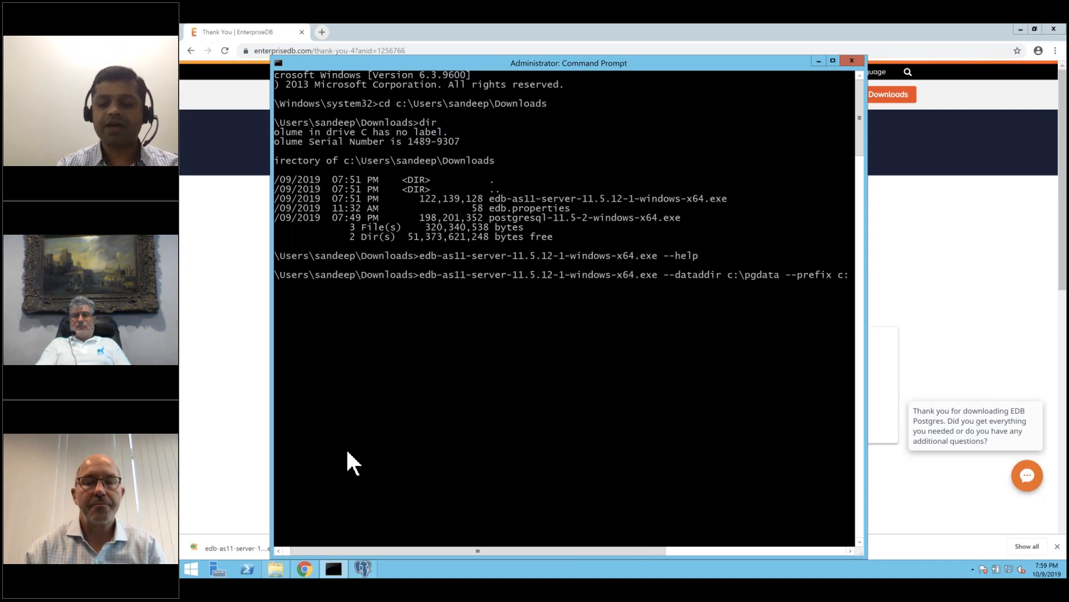
pyautogui.press('BackSpace')
pyautogui.press('BackSpace')
pyautogui.press('BackSpace')
pyautogui.press('BackSpace')
pyautogui.press('BackSpace')
pyautogui.press('BackSpace')
pyautogui.press('BackSpace')
pyautogui.press('BackSpace')
pyautogui.press('BackSpace')
pyautogui.press('BackSpace')
pyautogui.press('BackSpace')
pyautogui.press('BackSpace')
pyautogui.press('BackSpace')
pyautogui.press('BackSpace')
pyautogui.press('BackSpace')
pyautogui.press('BackSpace')
pyautogui.press('BackSpace')
pyautogui.press('BackSpace')
pyautogui.press('BackSpace')
pyautogui.press('BackSpace')
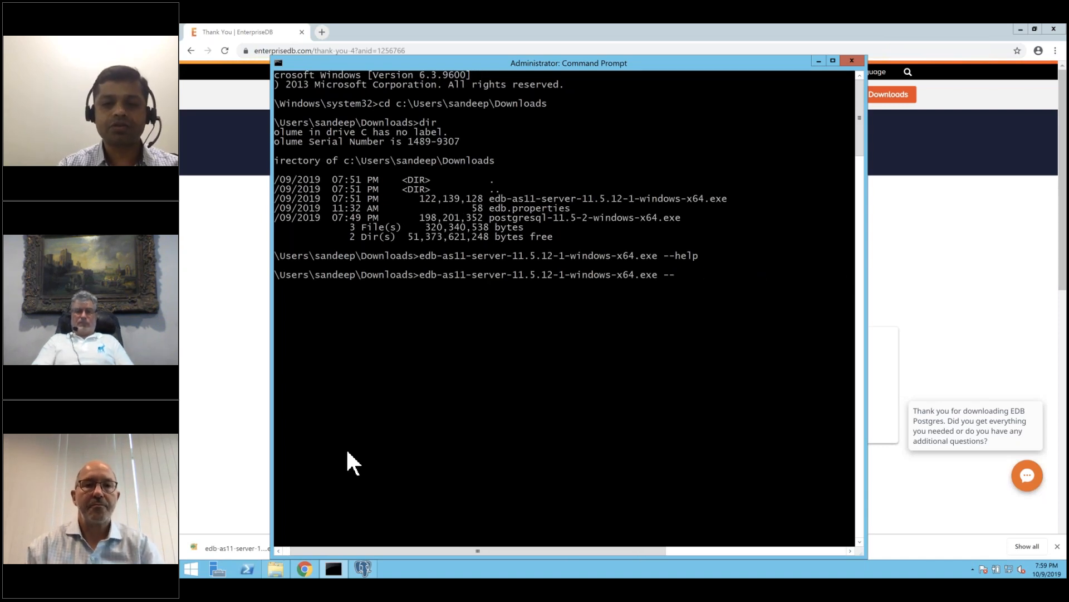
pyautogui.press('Return')
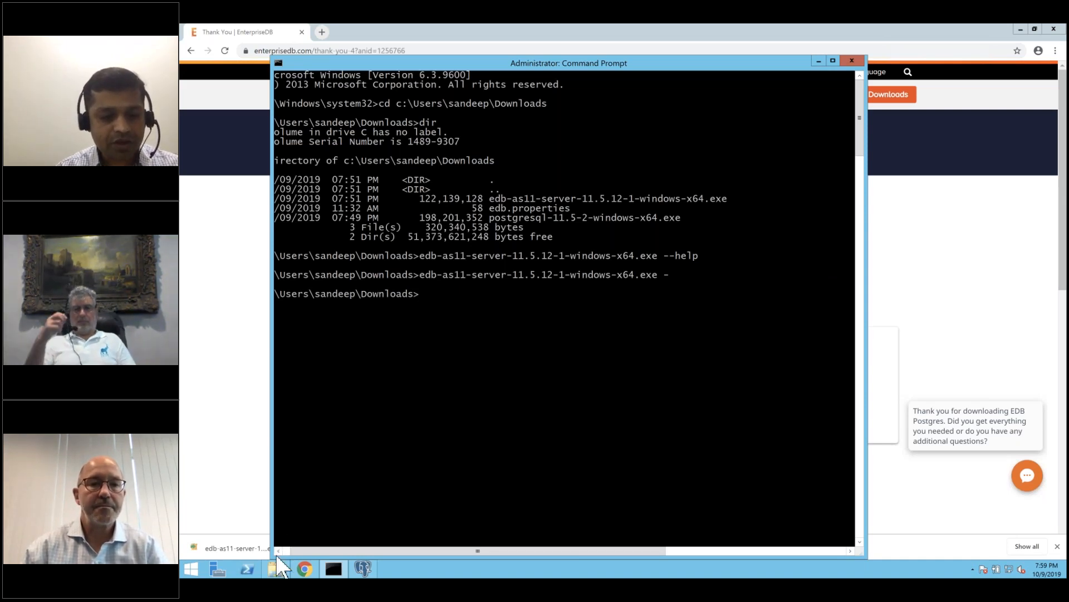
pyautogui.click(276, 568)
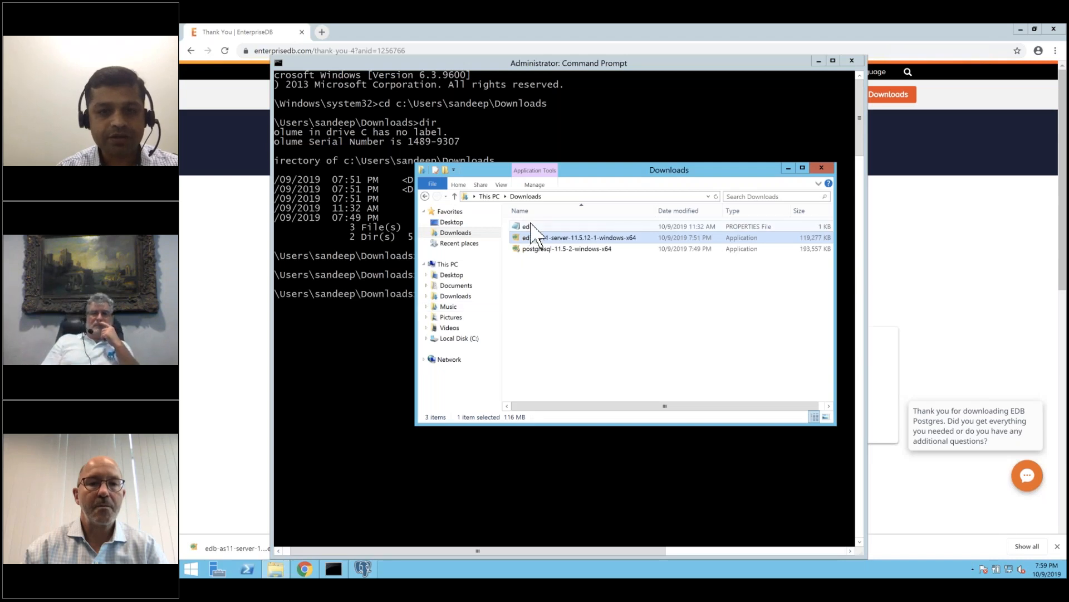
# Open edb.properties in Notepad, review datadir=C:\pgdata, xlogdir=C:\pgwal and server_utilization=33, then close it.
pyautogui.click(530, 225)
pyautogui.doubleClick(526, 227)
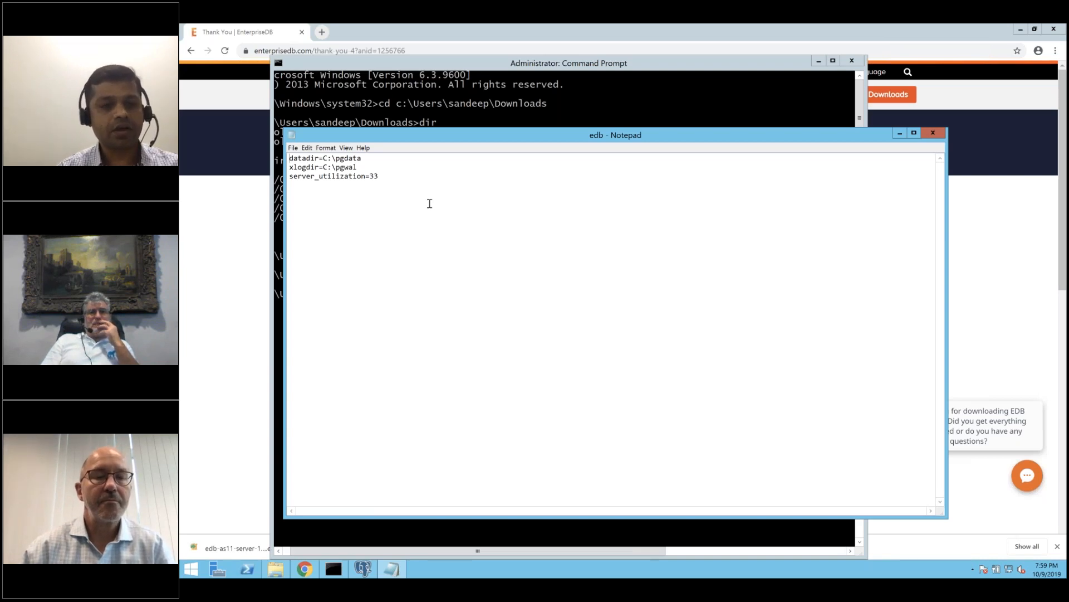
pyautogui.click(372, 158)
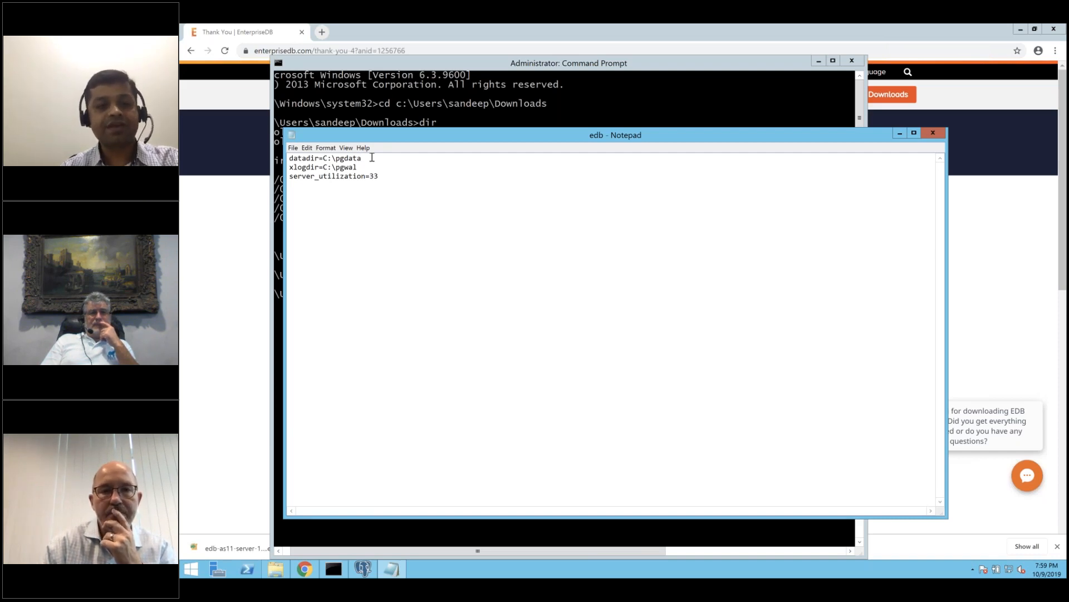
pyautogui.click(371, 167)
pyautogui.click(393, 175)
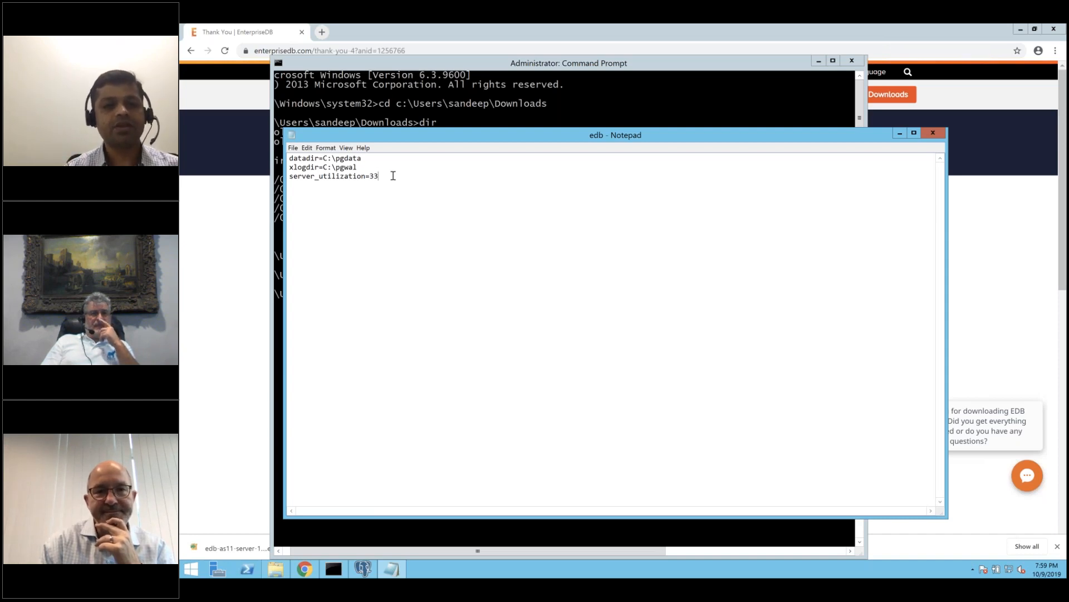
pyautogui.click(933, 134)
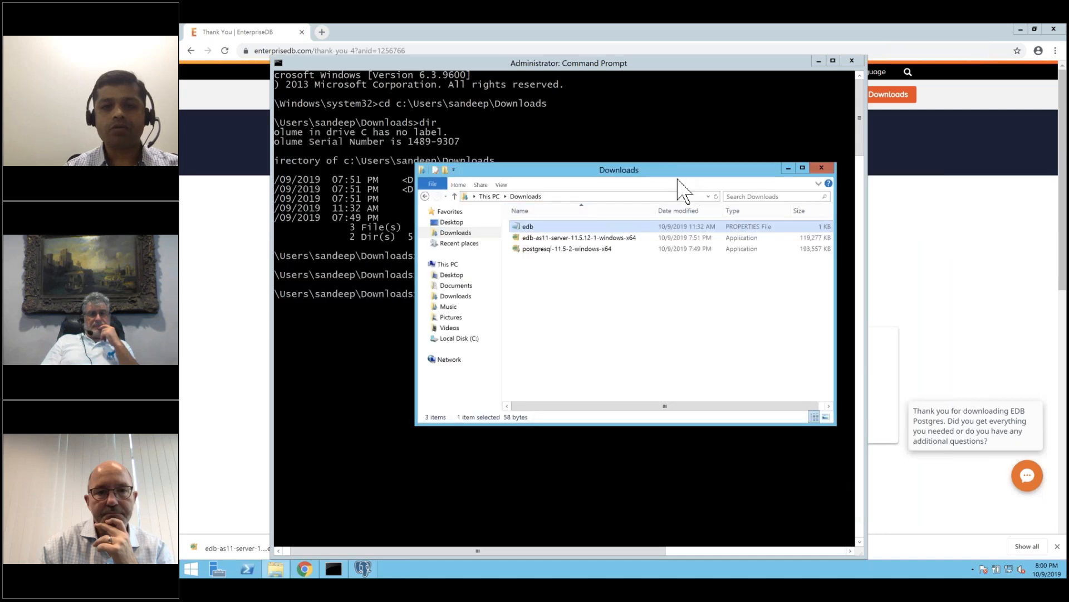
pyautogui.click(664, 127)
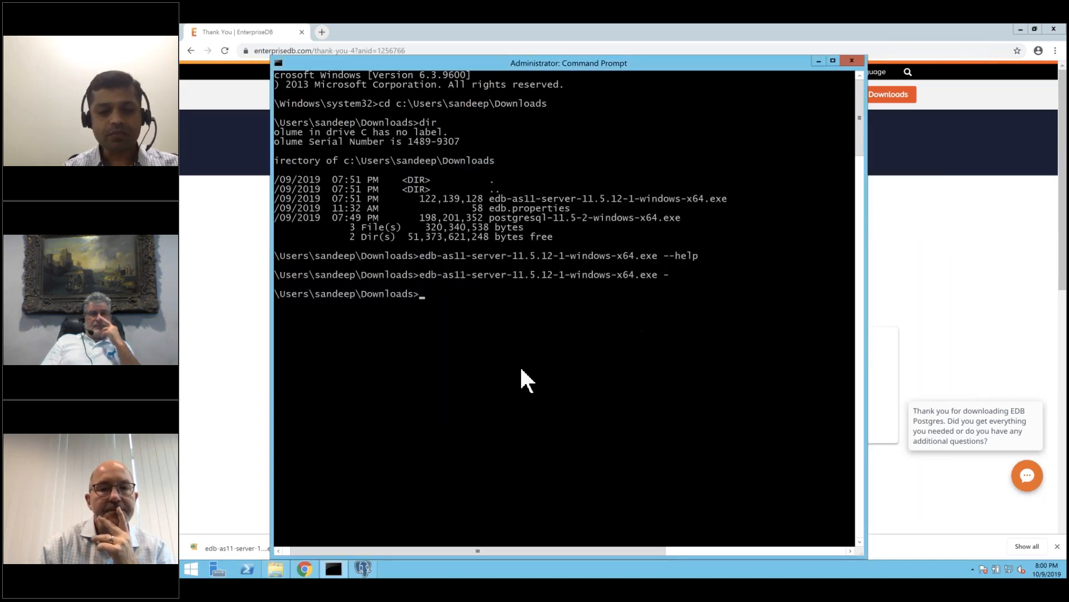
# Minimize the old setup wizard and run the installer with --optionfile edb.properties.
pyautogui.click(365, 571)
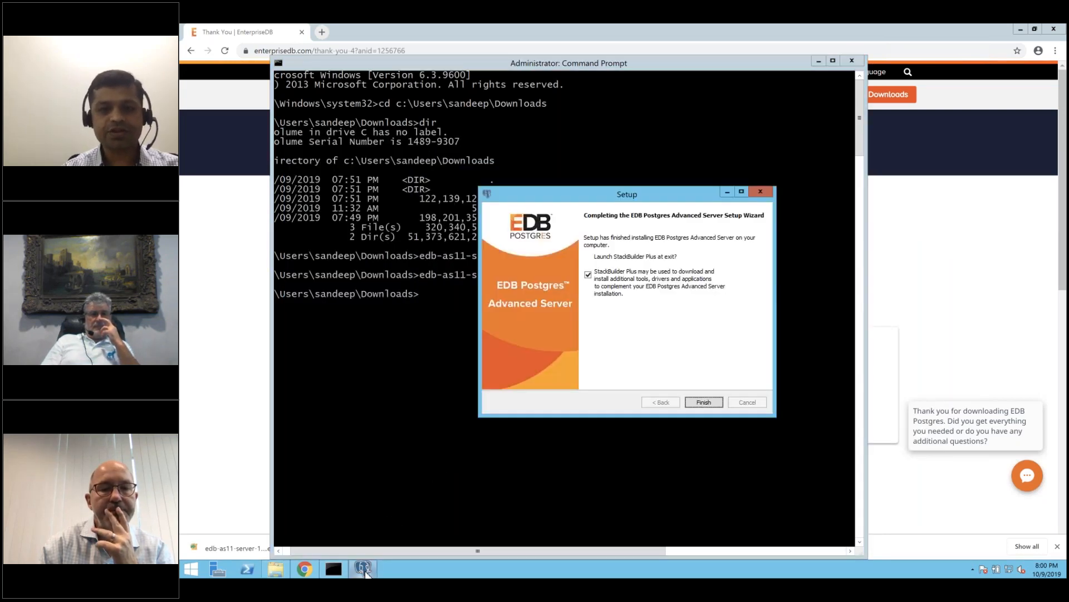
pyautogui.click(727, 192)
pyautogui.click(616, 295)
pyautogui.write('dir')
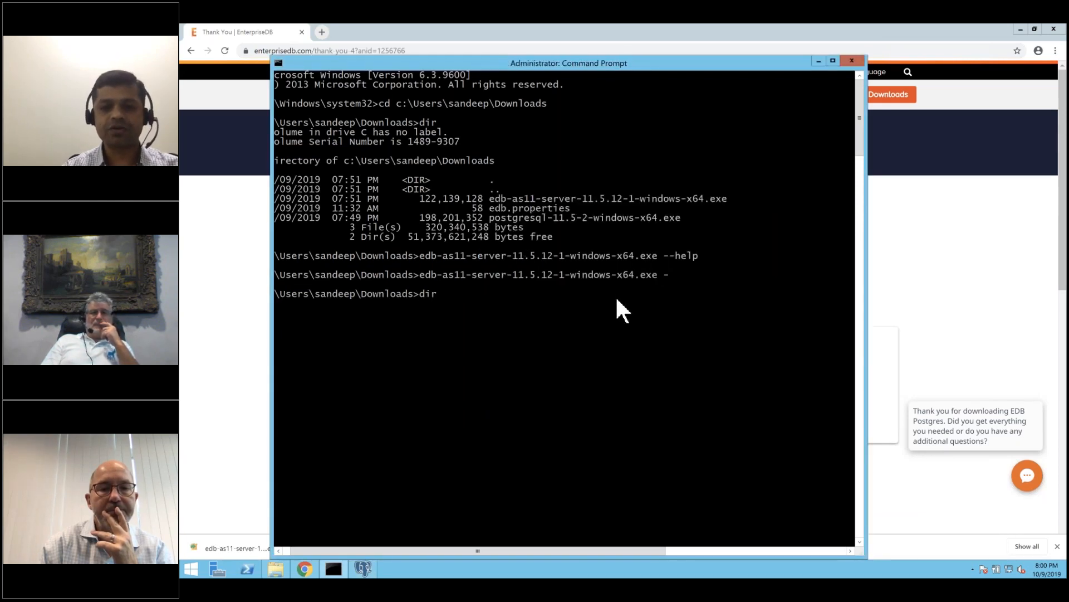
pyautogui.press('BackSpace')
pyautogui.press('BackSpace')
pyautogui.press('BackSpace')
pyautogui.write('eddb')
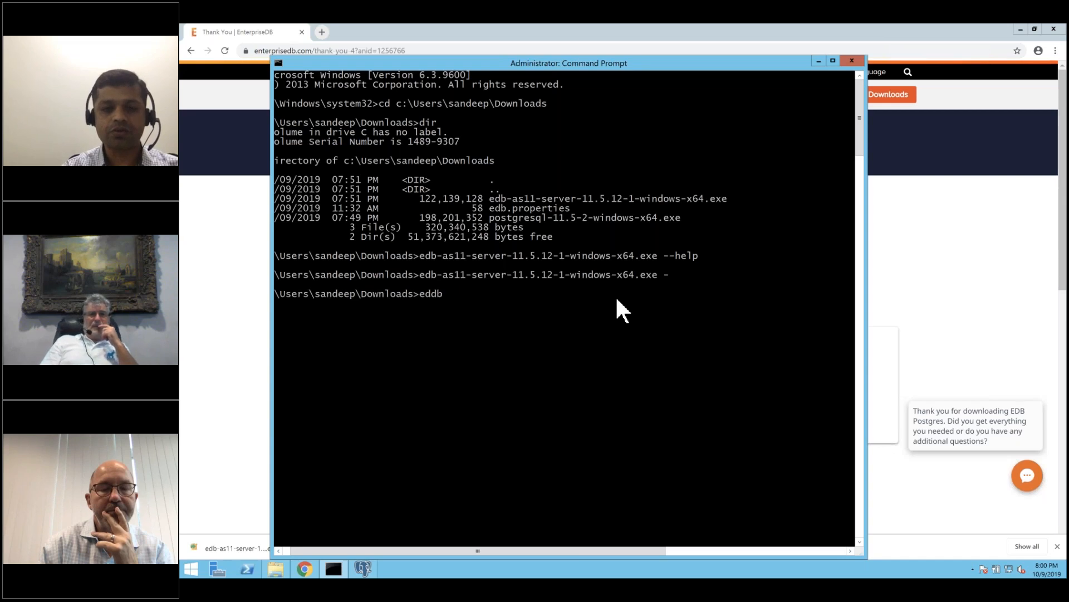
pyautogui.press('BackSpace')
pyautogui.press('BackSpace')
pyautogui.write('b')
pyautogui.press('Tab')
pyautogui.press('Tab')
pyautogui.write('-')
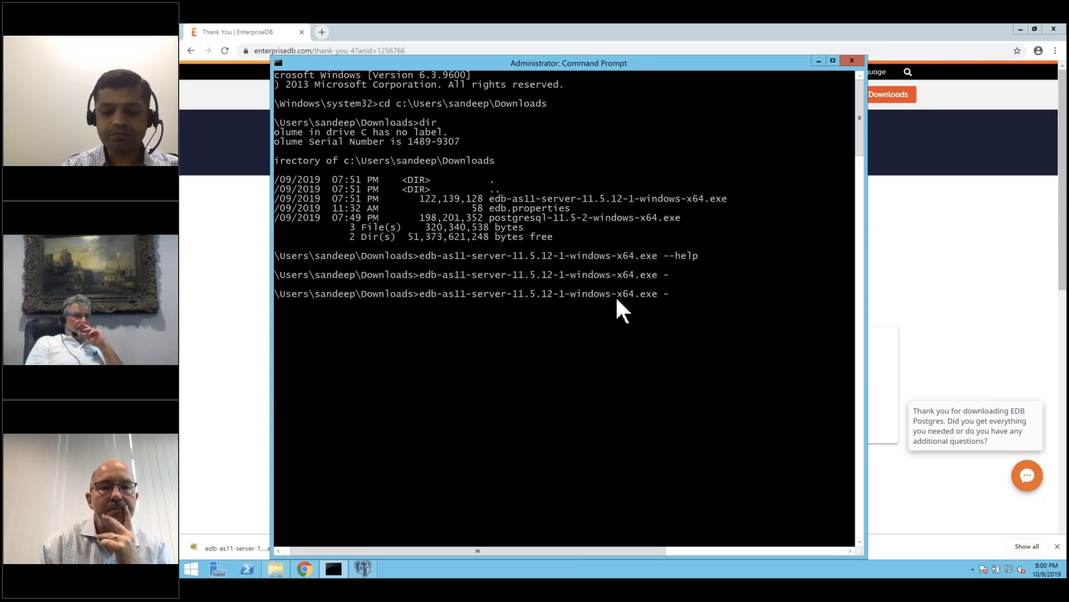
pyautogui.write('-o')
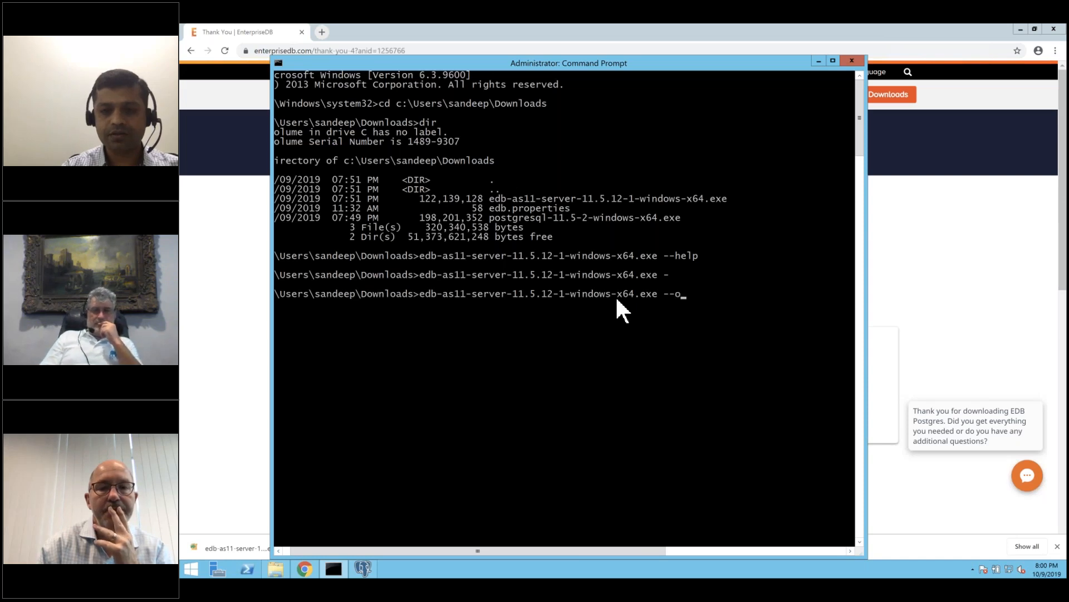
pyautogui.write('ptionfile')
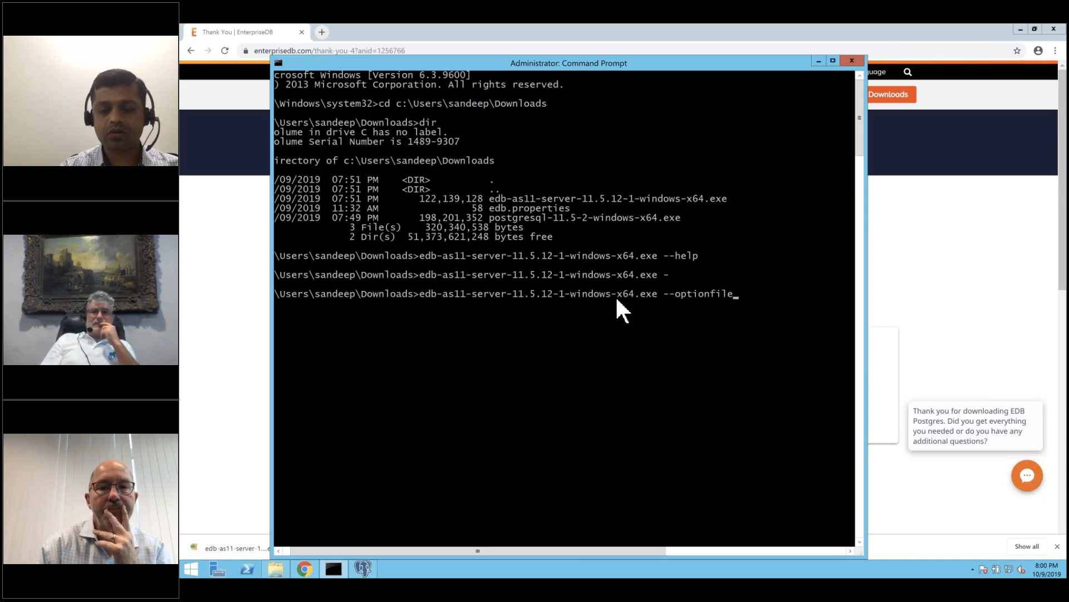
pyautogui.write(' edb.properties')
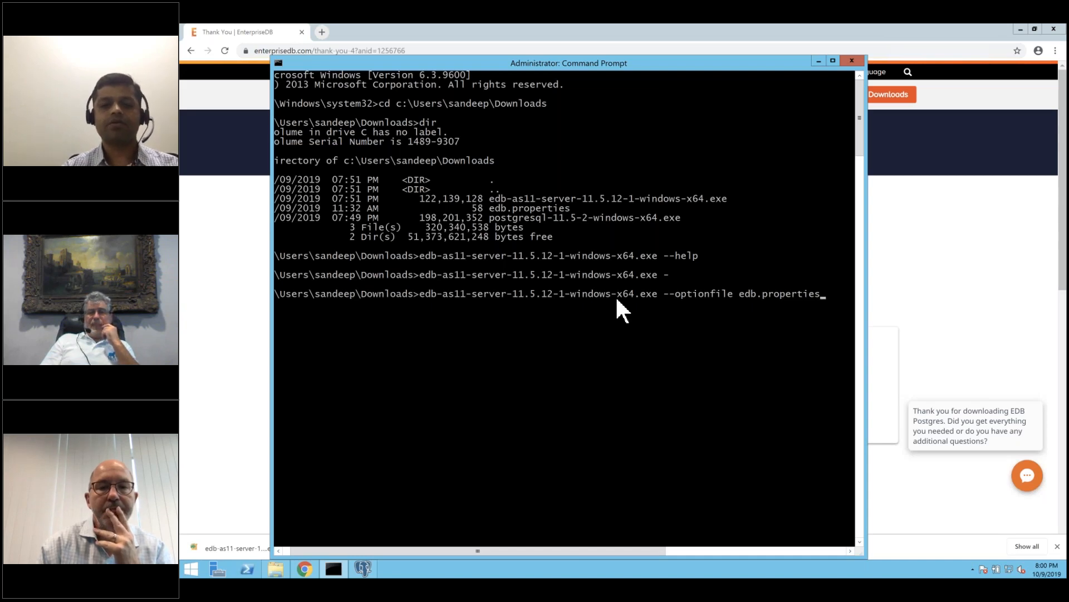
pyautogui.press('Return')
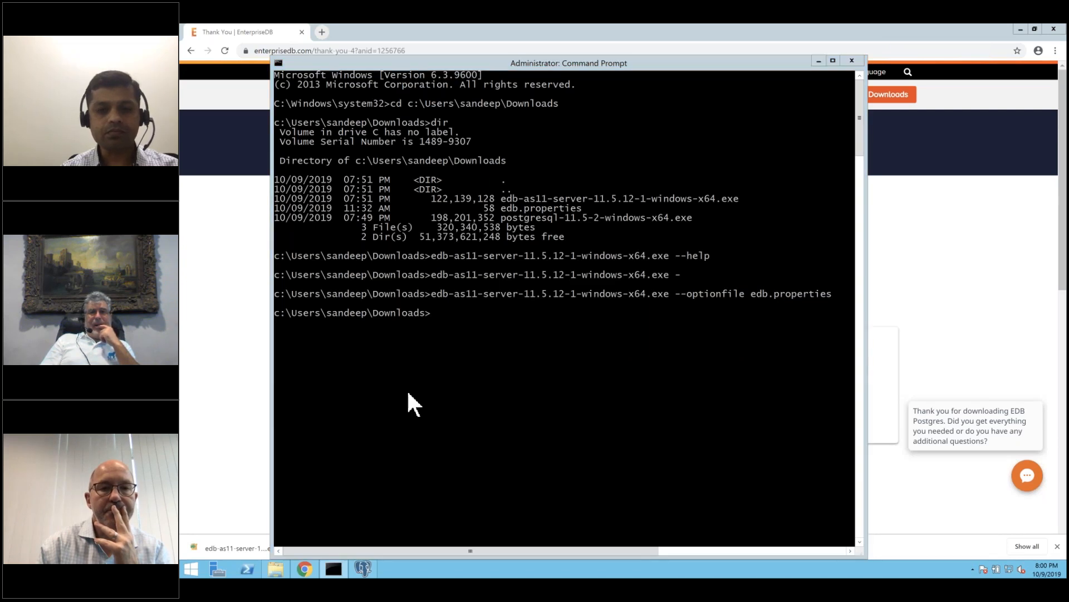
# Step through the welcome, license and component pages, then cancel and confirm aborting setup.
pyautogui.click(673, 337)
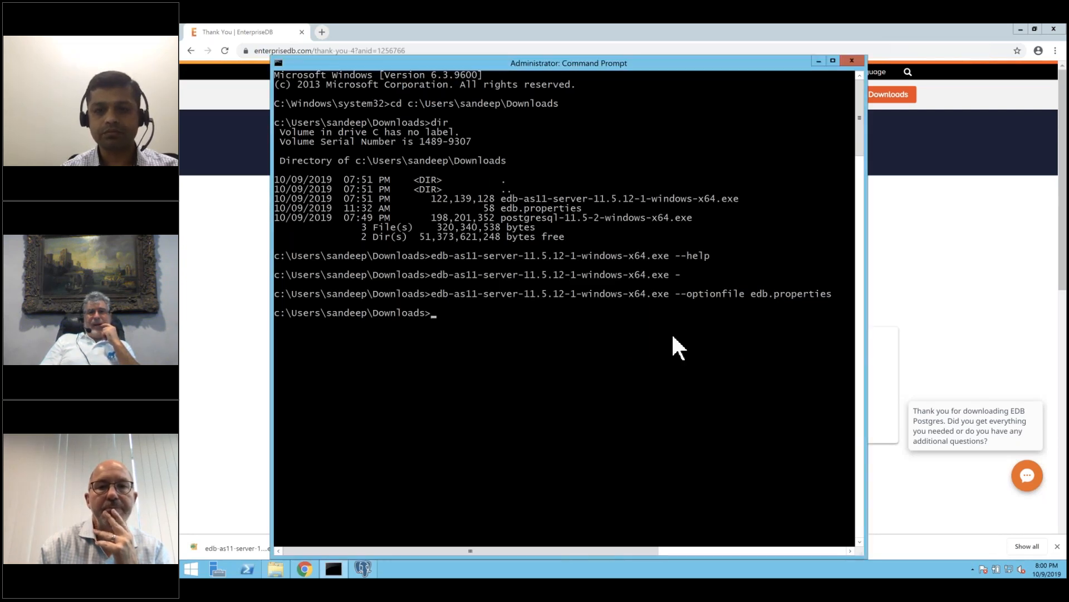
pyautogui.click(708, 405)
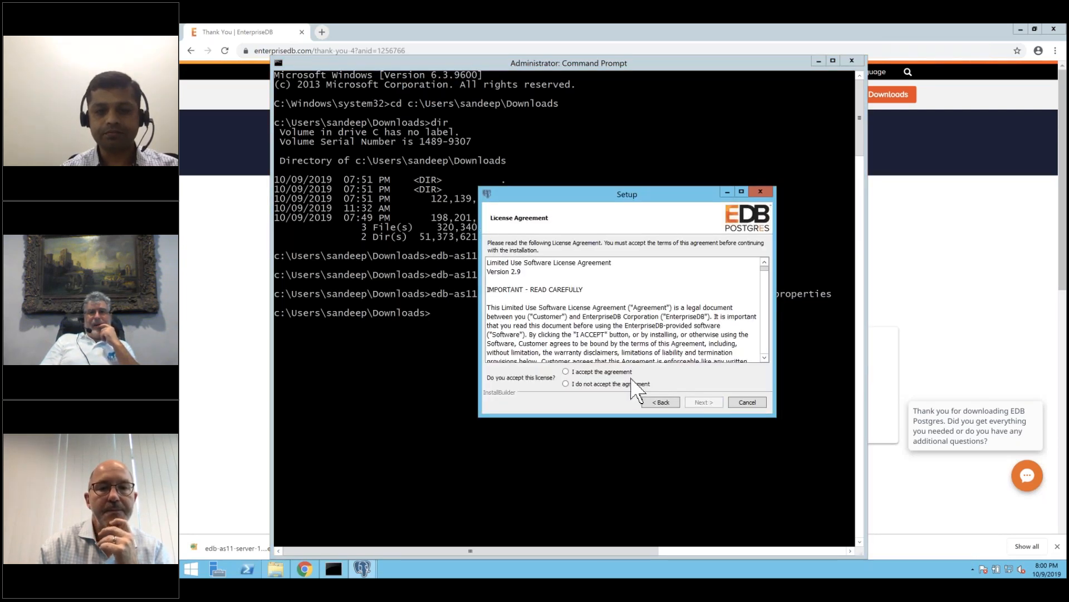
pyautogui.click(628, 373)
pyautogui.click(702, 402)
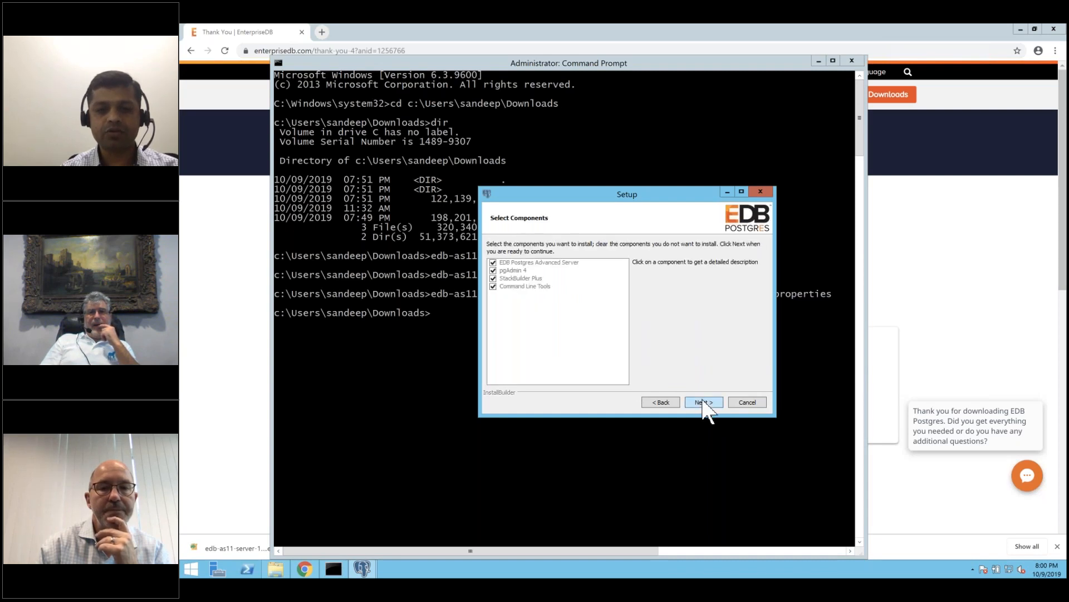
pyautogui.click(703, 402)
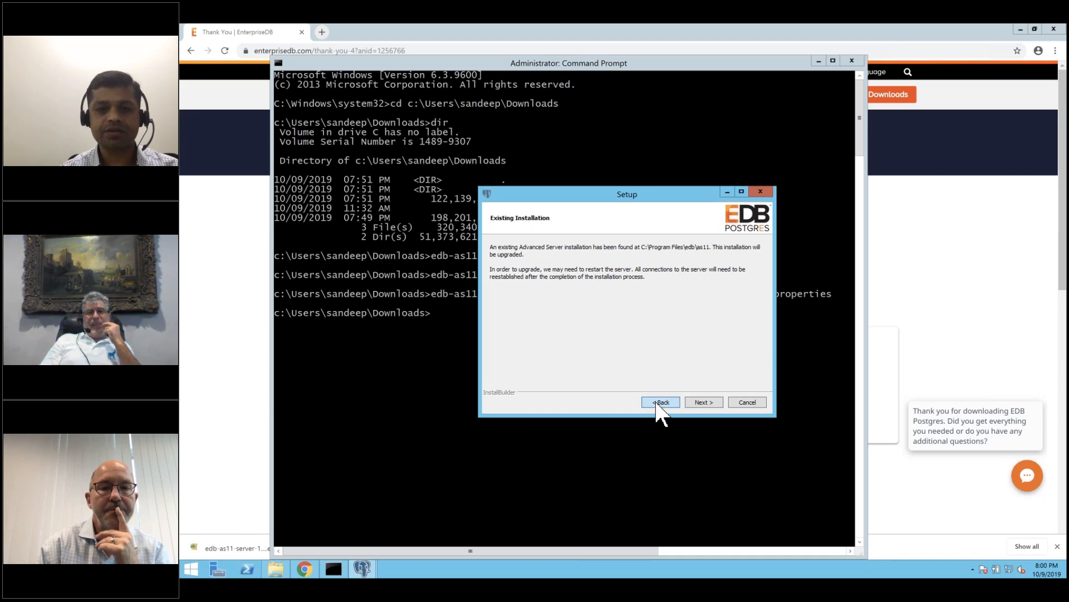
pyautogui.click(657, 402)
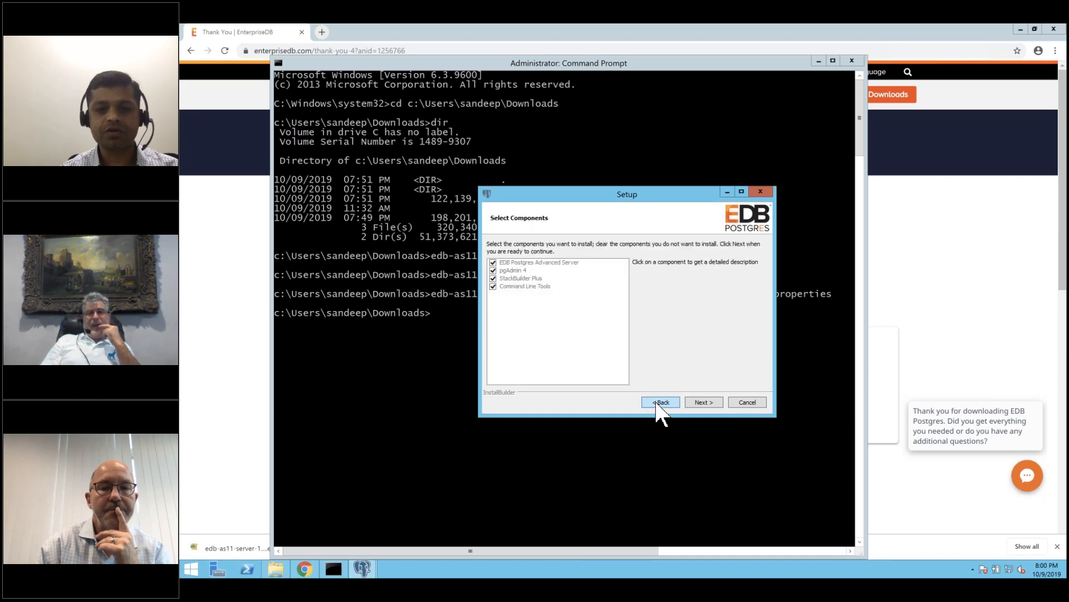
pyautogui.click(748, 402)
pyautogui.click(604, 302)
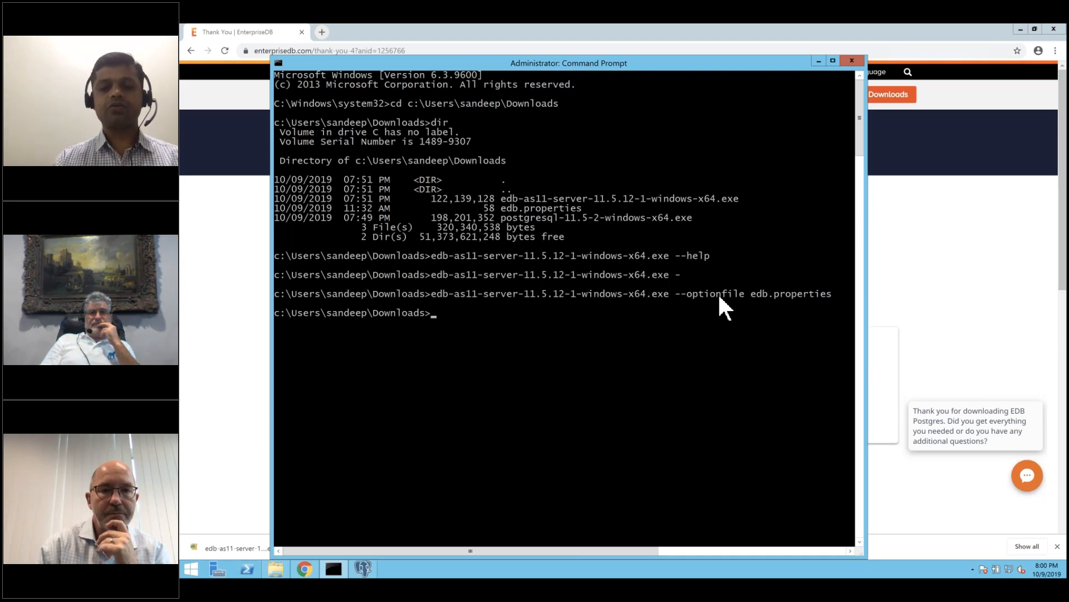
pyautogui.press('Up')
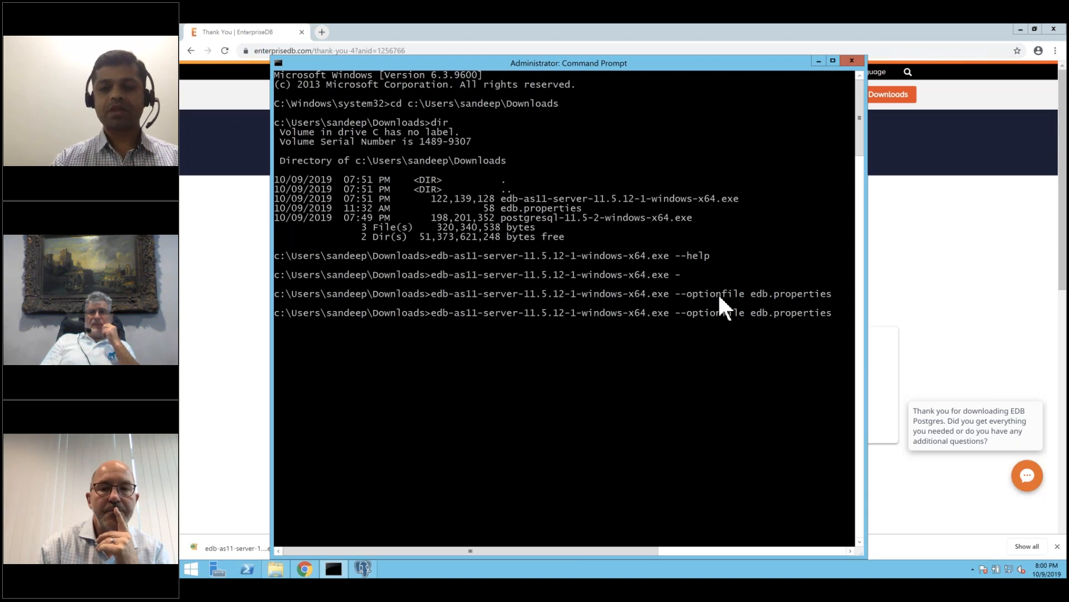
# Replace the option file argument with --mode unattended and run the installer.
pyautogui.press('BackSpace')
pyautogui.press('BackSpace')
pyautogui.press('BackSpace')
pyautogui.press('BackSpace')
pyautogui.press('BackSpace')
pyautogui.press('BackSpace')
pyautogui.press('BackSpace')
pyautogui.press('BackSpace')
pyautogui.press('BackSpace')
pyautogui.press('BackSpace')
pyautogui.press('BackSpace')
pyautogui.press('BackSpace')
pyautogui.press('BackSpace')
pyautogui.press('BackSpace')
pyautogui.press('BackSpace')
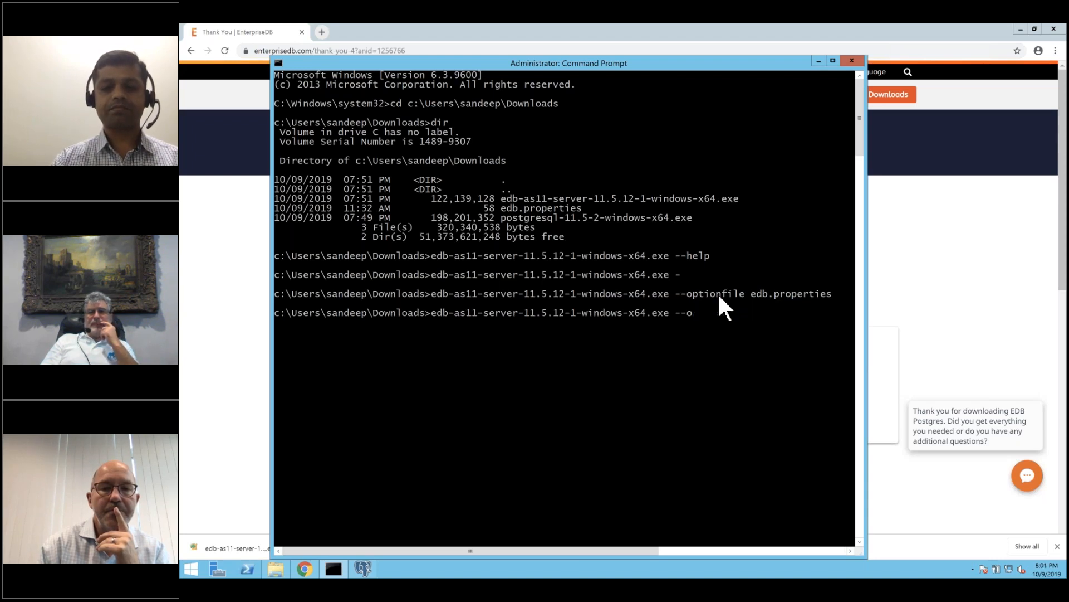
pyautogui.write('nattended')
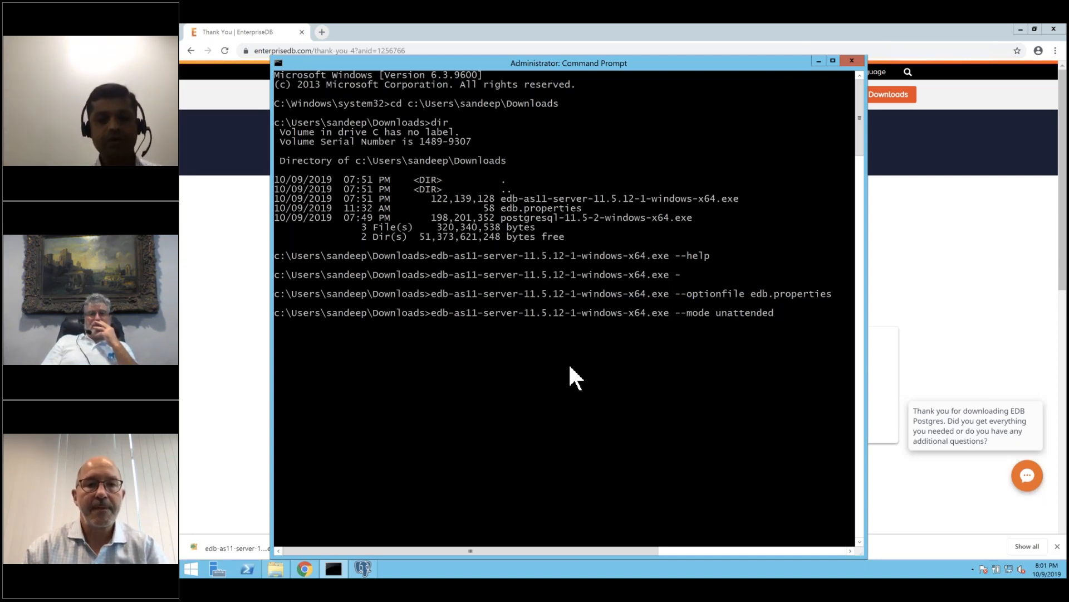
pyautogui.press('Return')
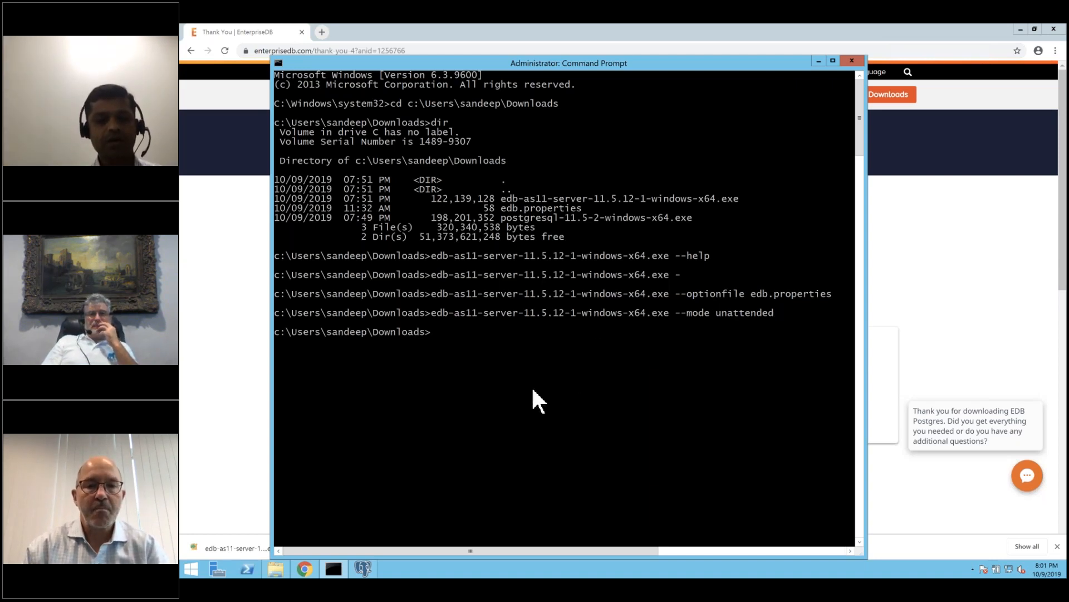
# Finish setup with Launch StackBuilder Plus unchecked, then bring the EDB thank-you page forward in Chrome.
pyautogui.click(363, 568)
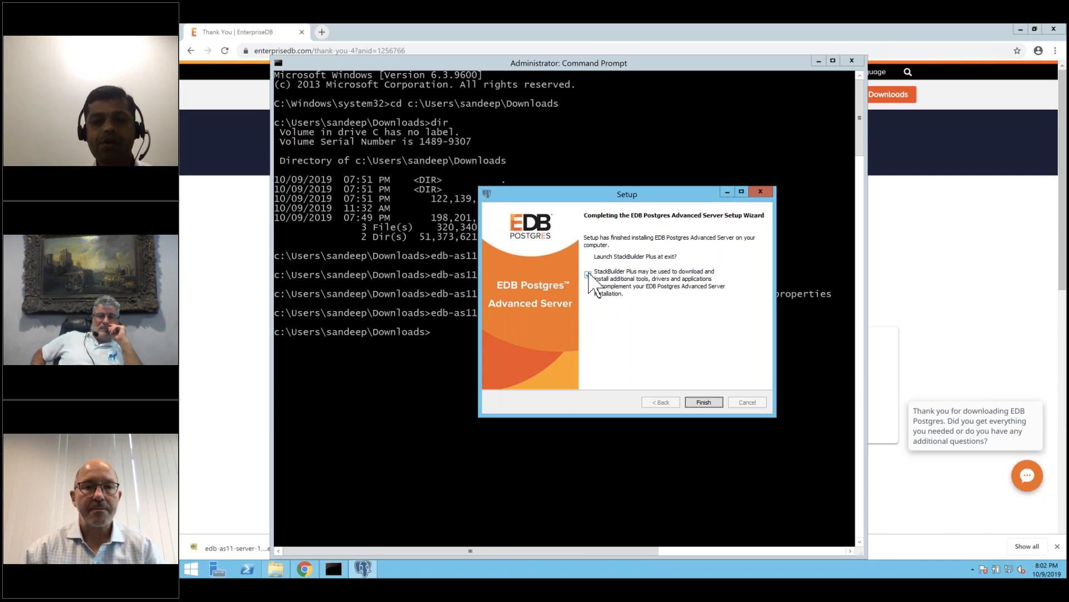
pyautogui.click(596, 290)
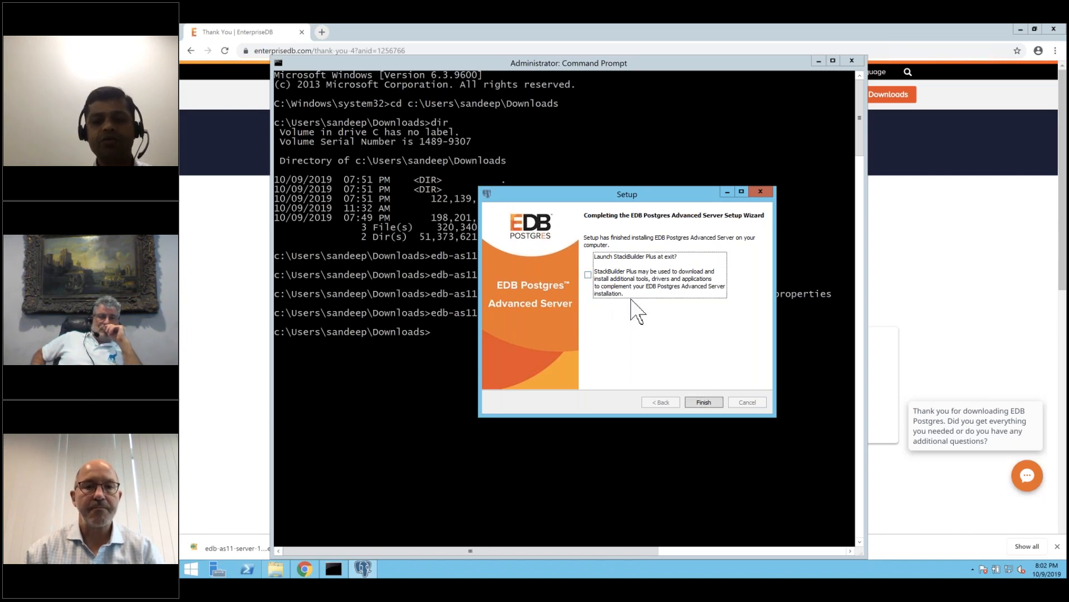
pyautogui.click(706, 401)
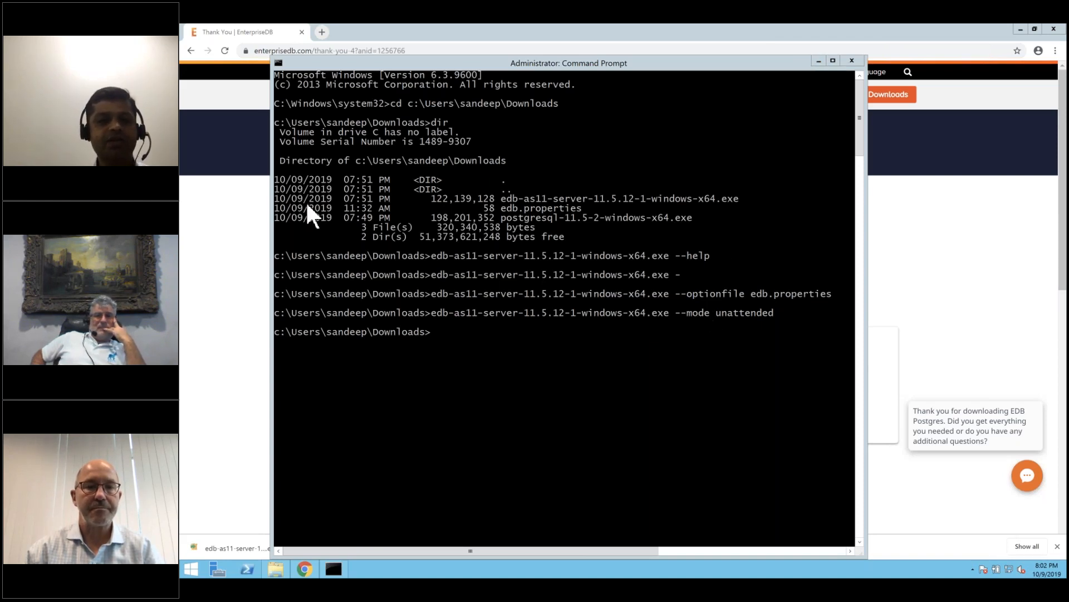
pyautogui.click(235, 150)
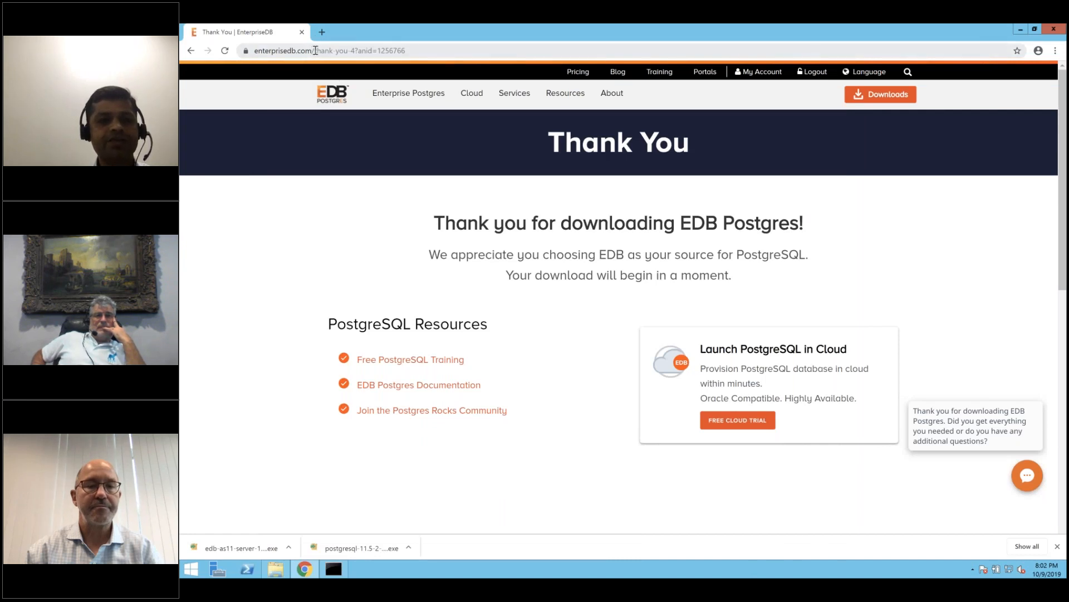
# Load enterprisedb.com/edb-docs, browse the Advanced Server 11 Windows installation guide PDF, then go back to the index.
pyautogui.moveTo(315, 51); pyautogui.dragTo(475, 51)
pyautogui.press('BackSpace')
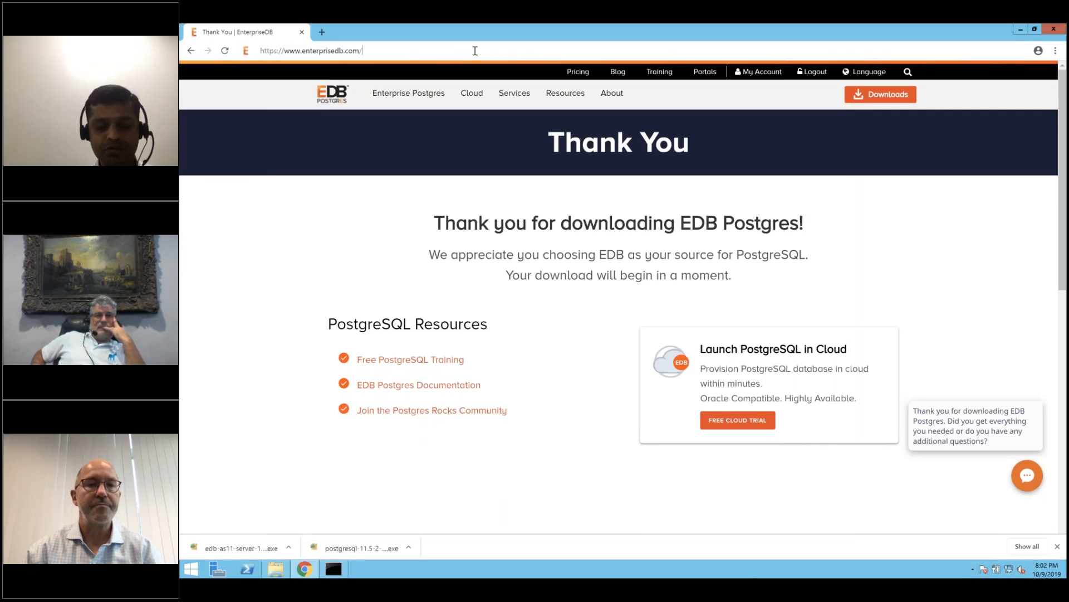
pyautogui.write('edb-')
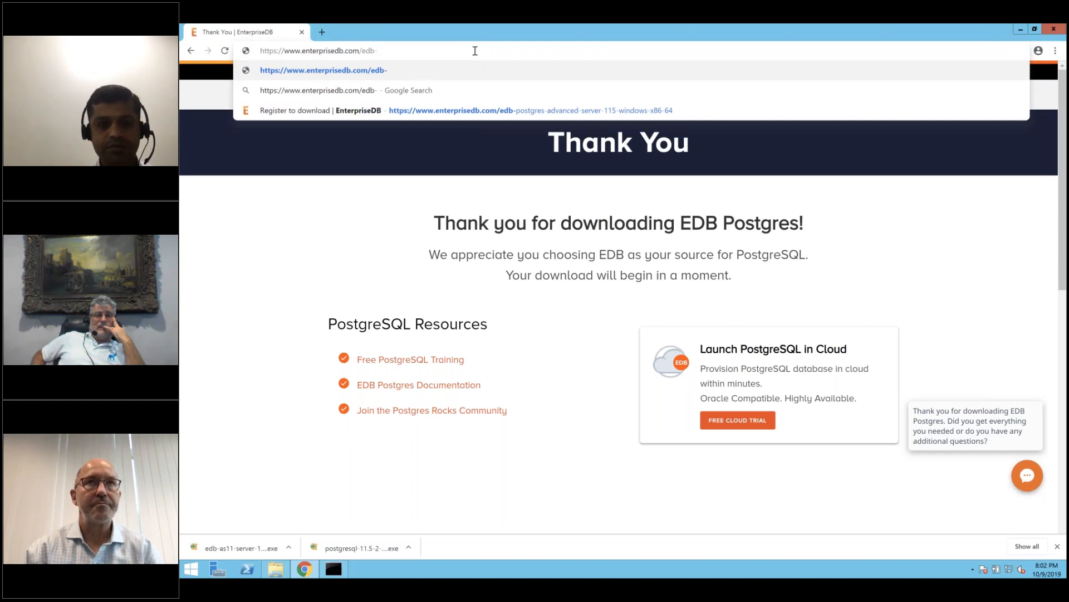
pyautogui.write('docs')
pyautogui.press('Return')
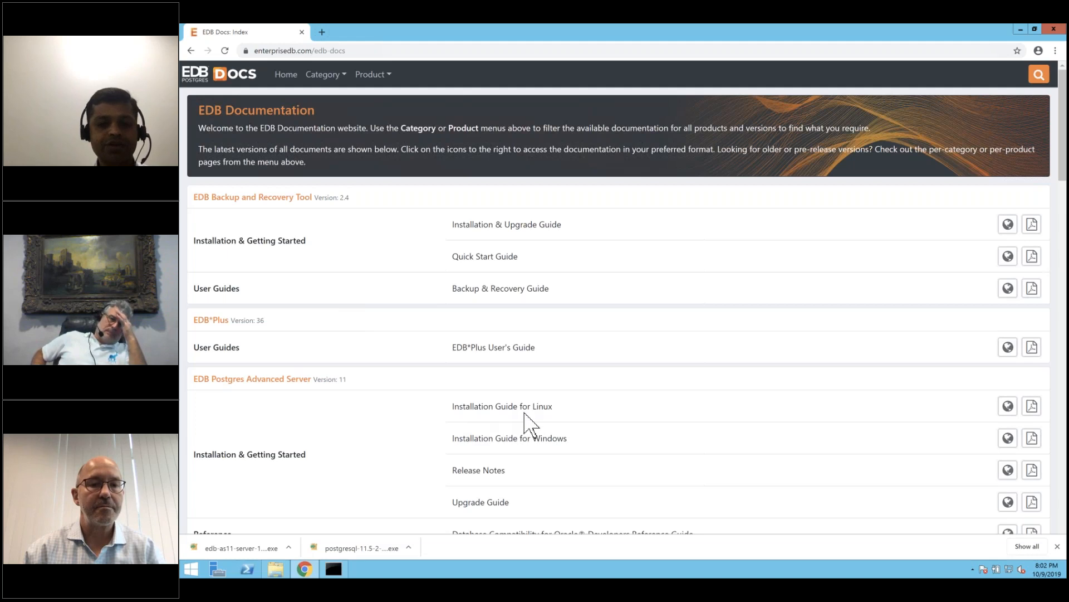
pyautogui.click(1033, 440)
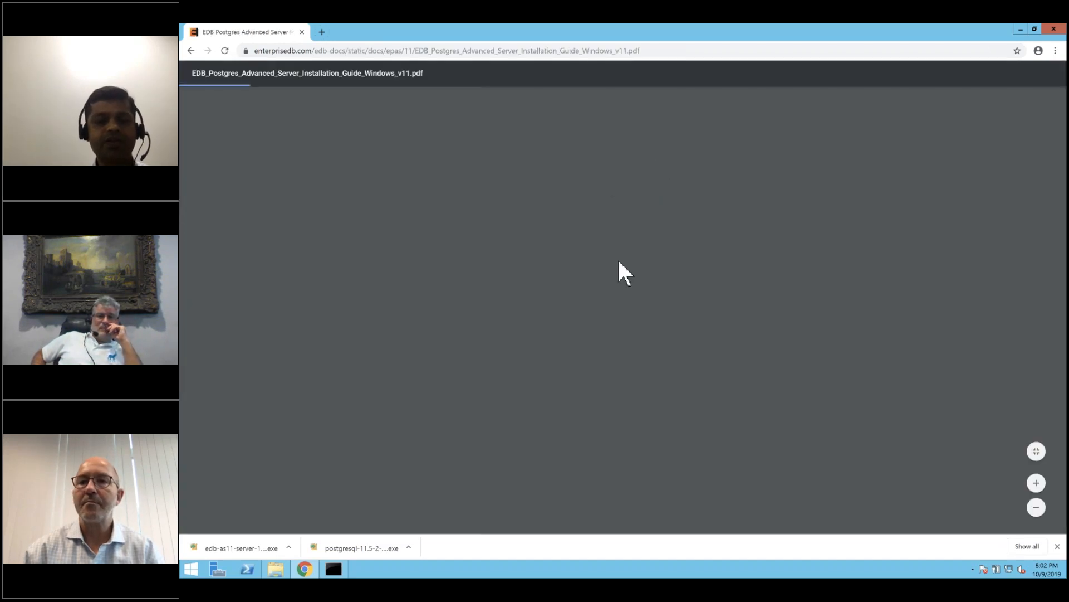
pyautogui.scroll(-10, 619, 261)
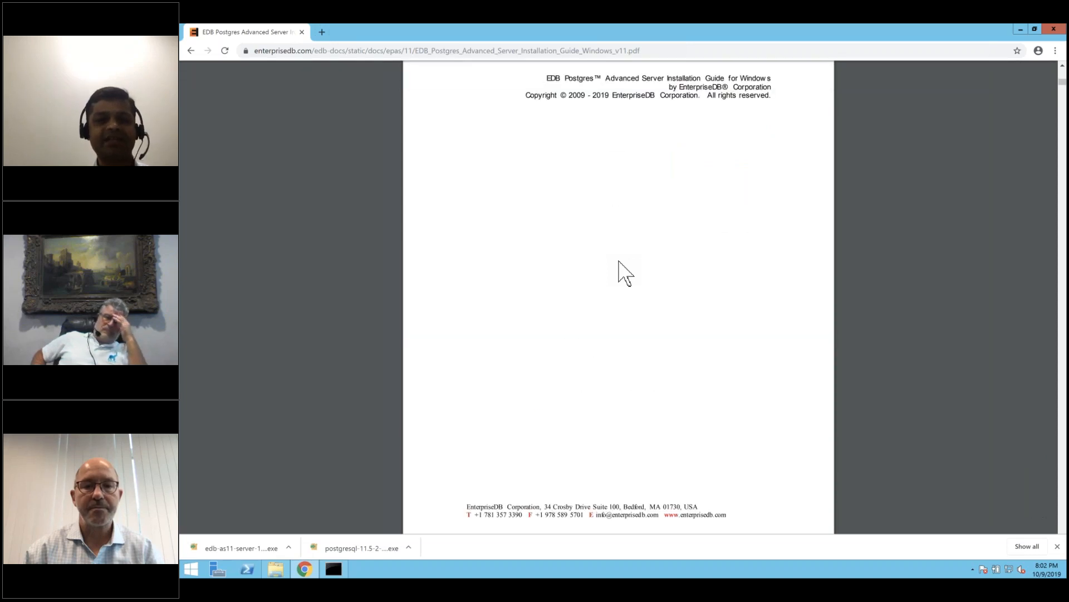
pyautogui.scroll(-5, 625, 272)
pyautogui.scroll(15, 619, 261)
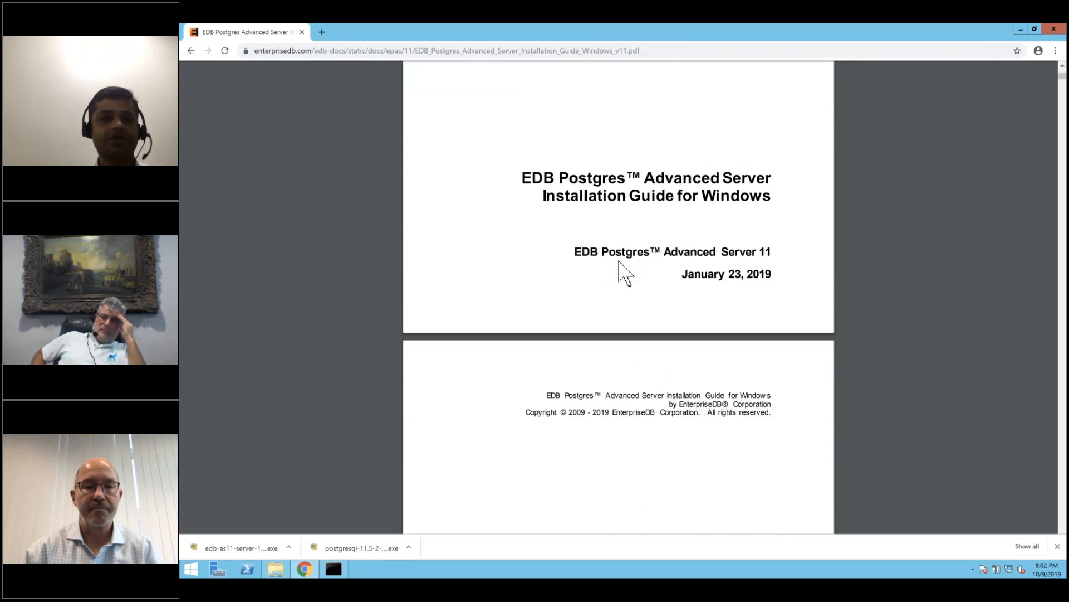
pyautogui.click(191, 50)
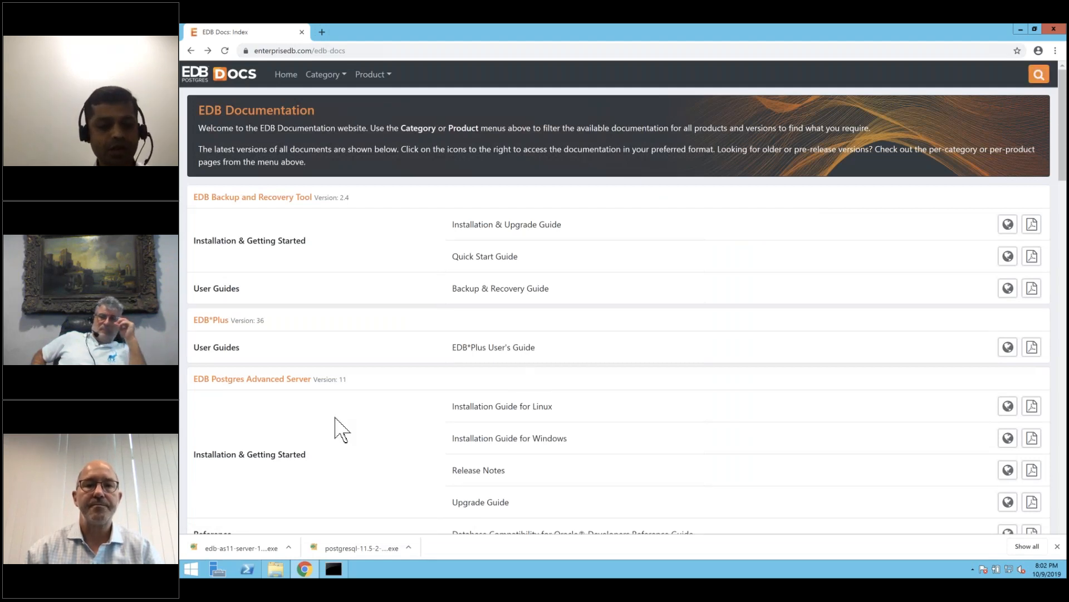
pyautogui.click(192, 569)
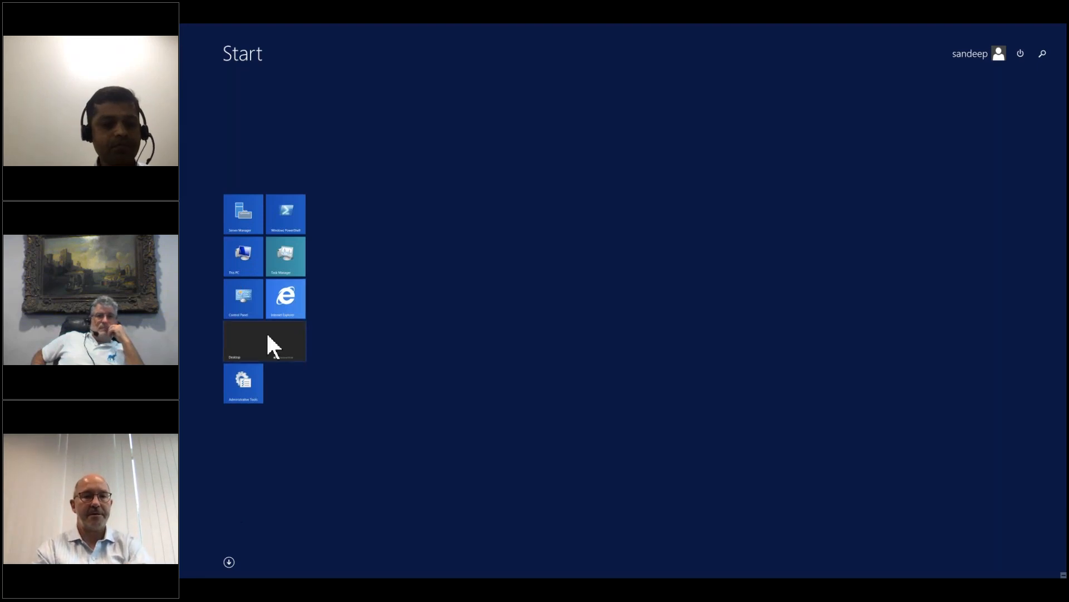
# Launch EDB-PSQL - 11 and connect with the default server and enterprisedb user, entering the password.
pyautogui.click(229, 562)
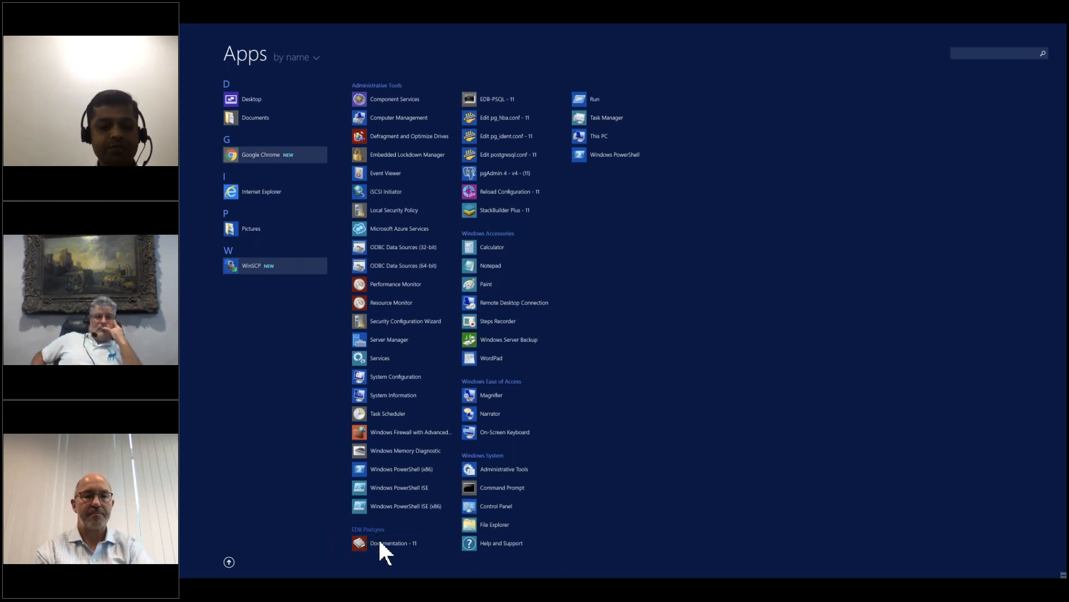
pyautogui.click(499, 98)
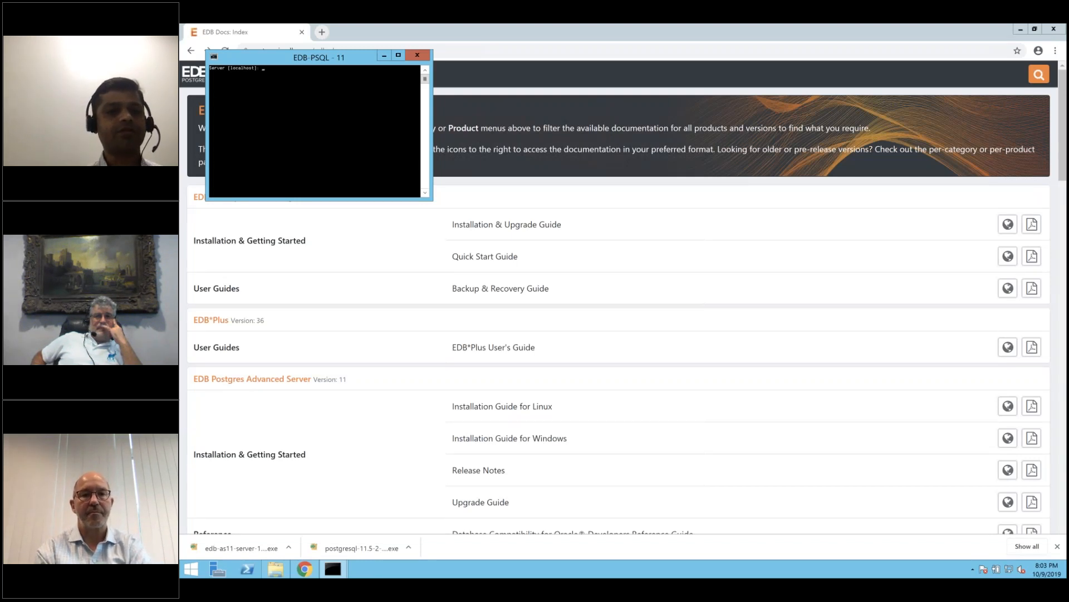
pyautogui.press('Return')
pyautogui.press('Return')
pyautogui.press('Return')
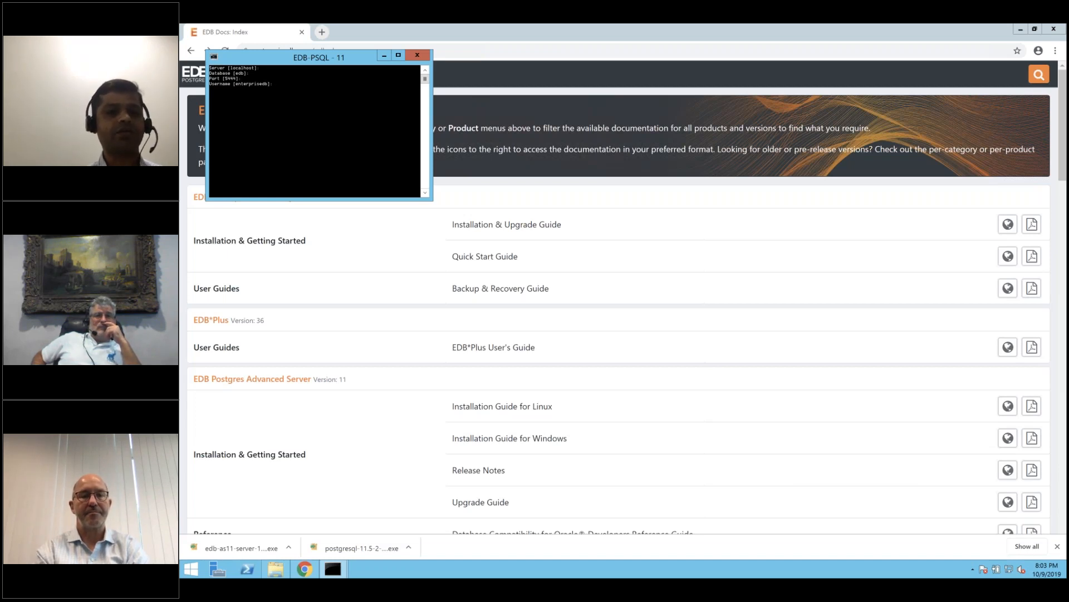
pyautogui.press('Return')
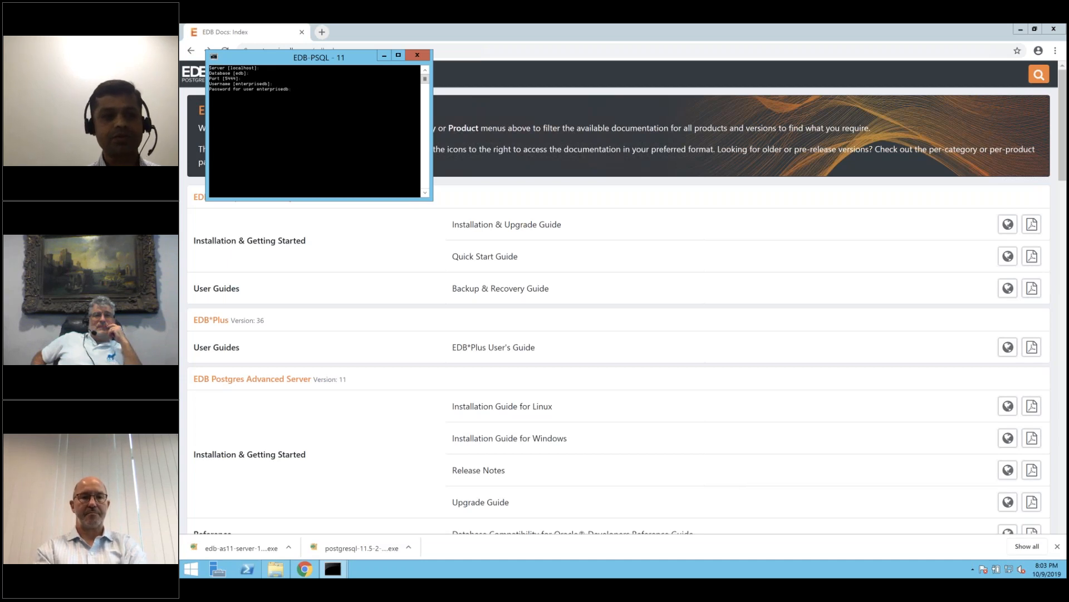
pyautogui.press('Return')
# Run select version(); to show EnterpriseDB Advanced Server 11.5.12.
pyautogui.write('s')
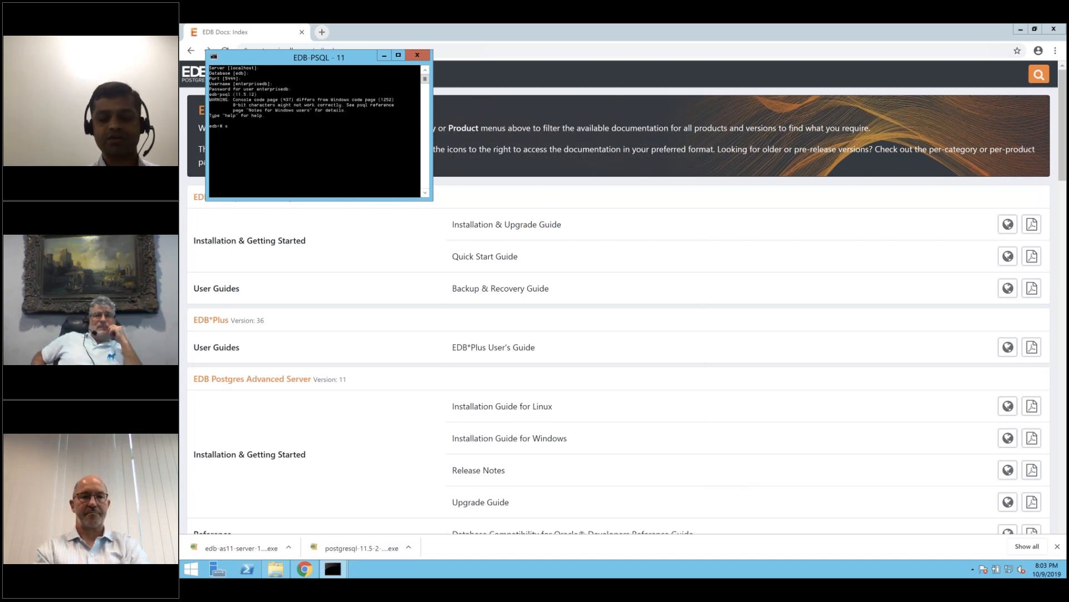
pyautogui.write('l')
pyautogui.write('elect ve')
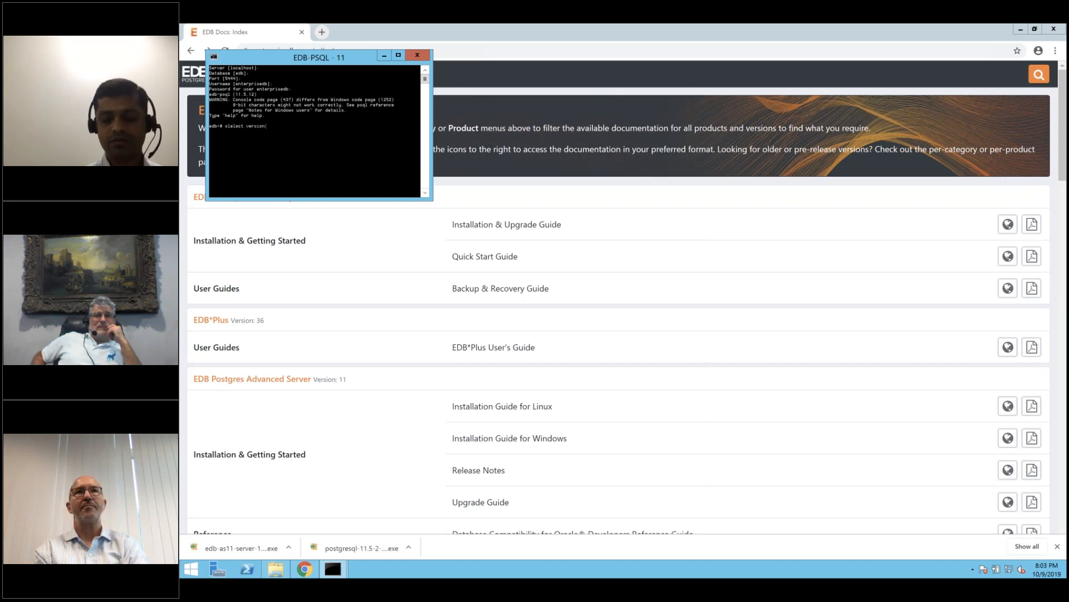
pyautogui.press('Return')
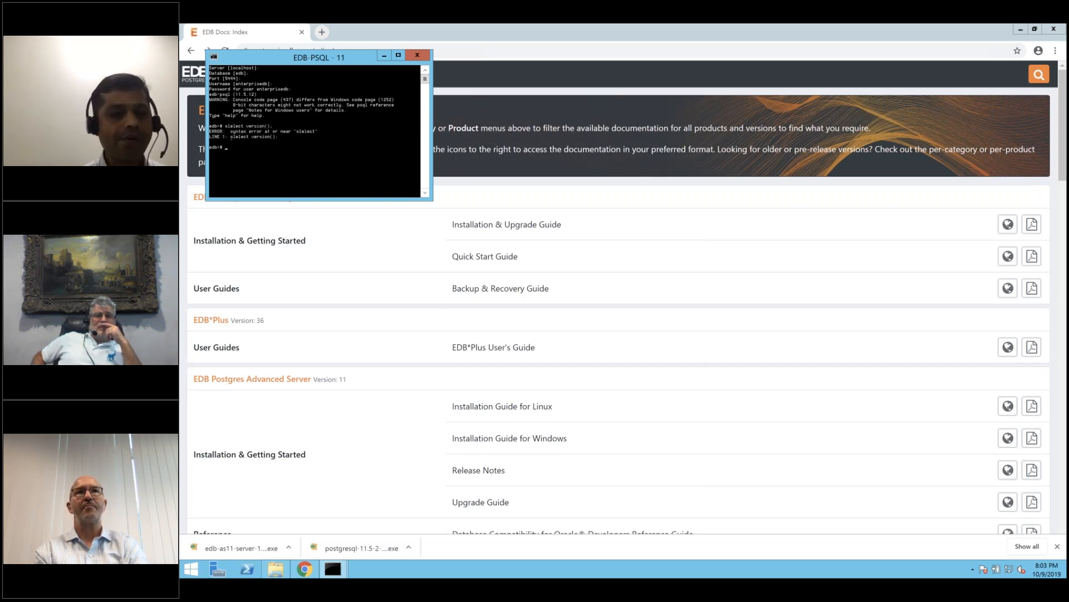
pyautogui.write('select version();')
pyautogui.press('BackSpace')
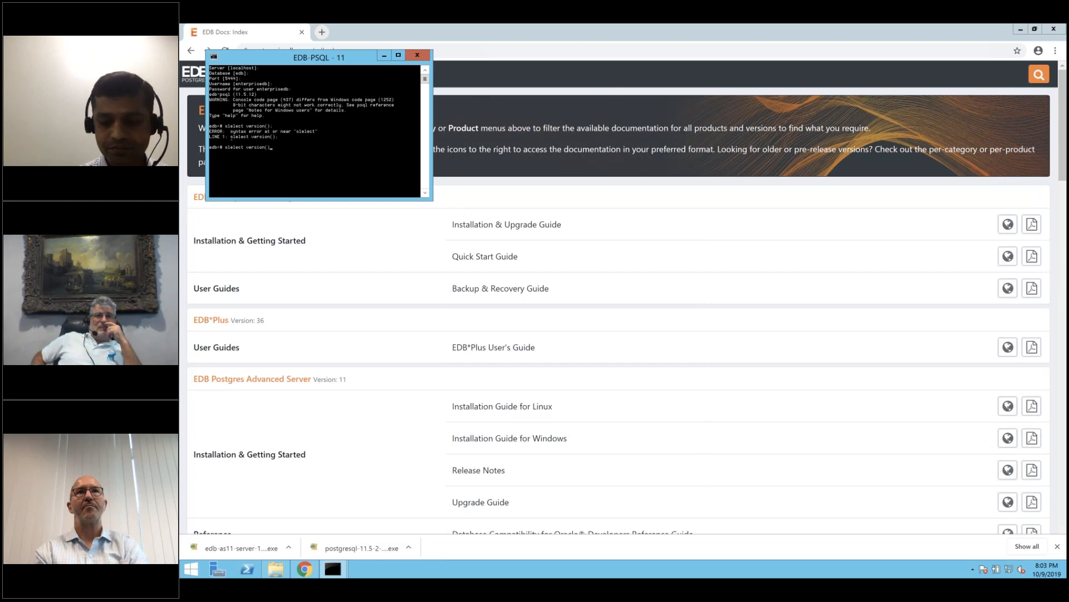
pyautogui.write(';')
pyautogui.press('Return')
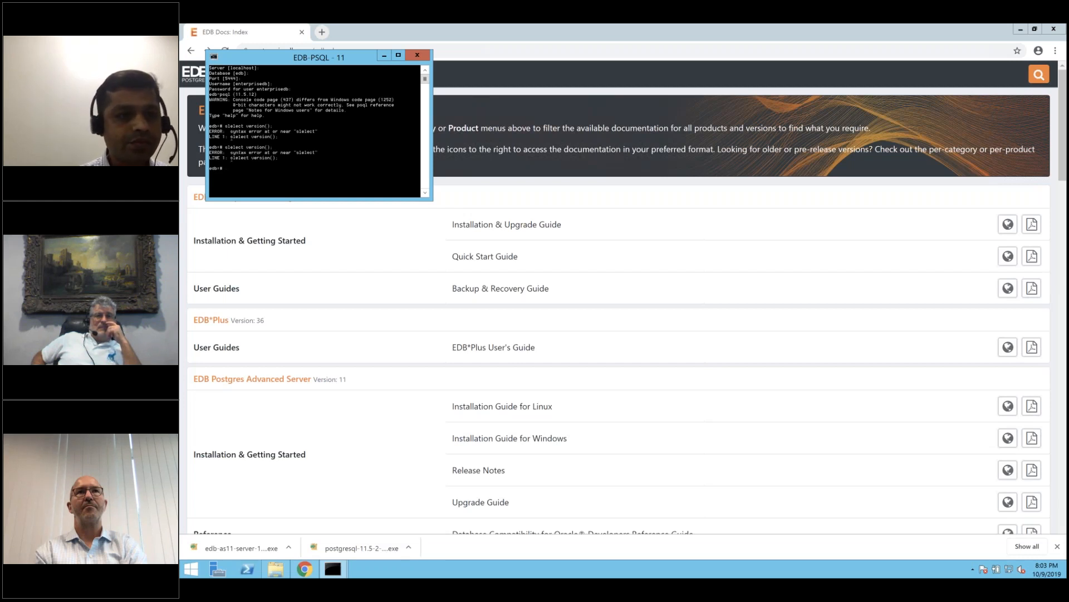
pyautogui.write('select version();')
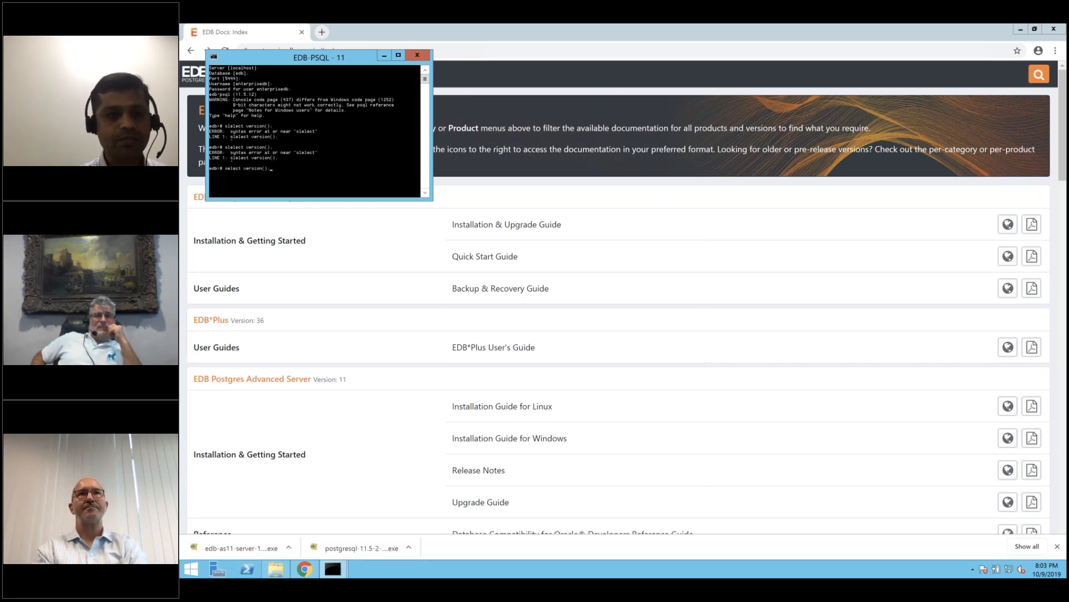
pyautogui.press('Return')
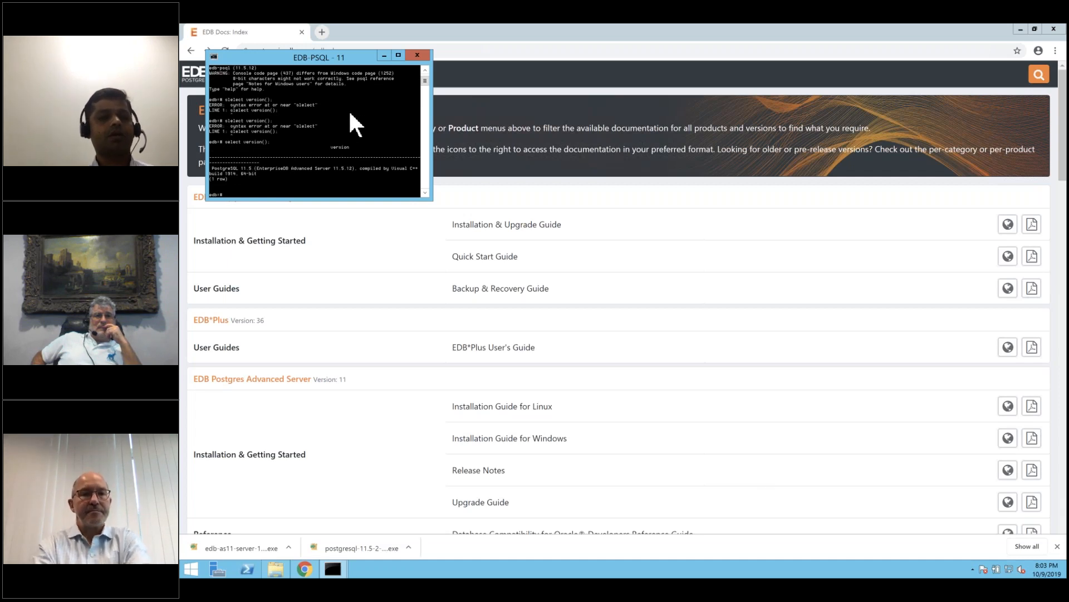
pyautogui.click(192, 567)
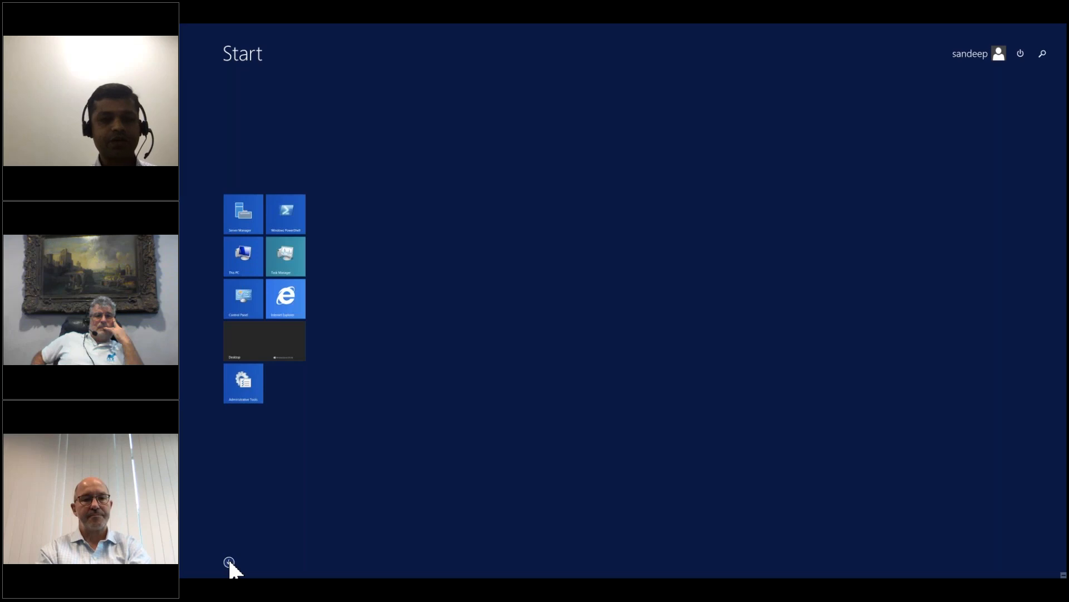
# Launch pgAdmin 4, quit the psql console with \q, and open Downloads in File Explorer.
pyautogui.click(229, 562)
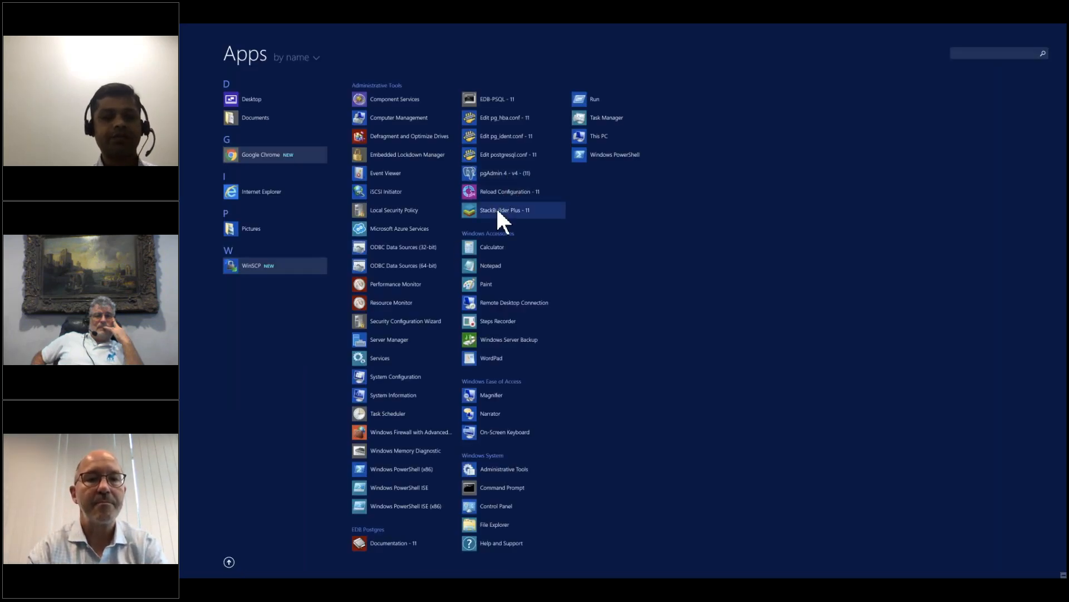
pyautogui.click(502, 174)
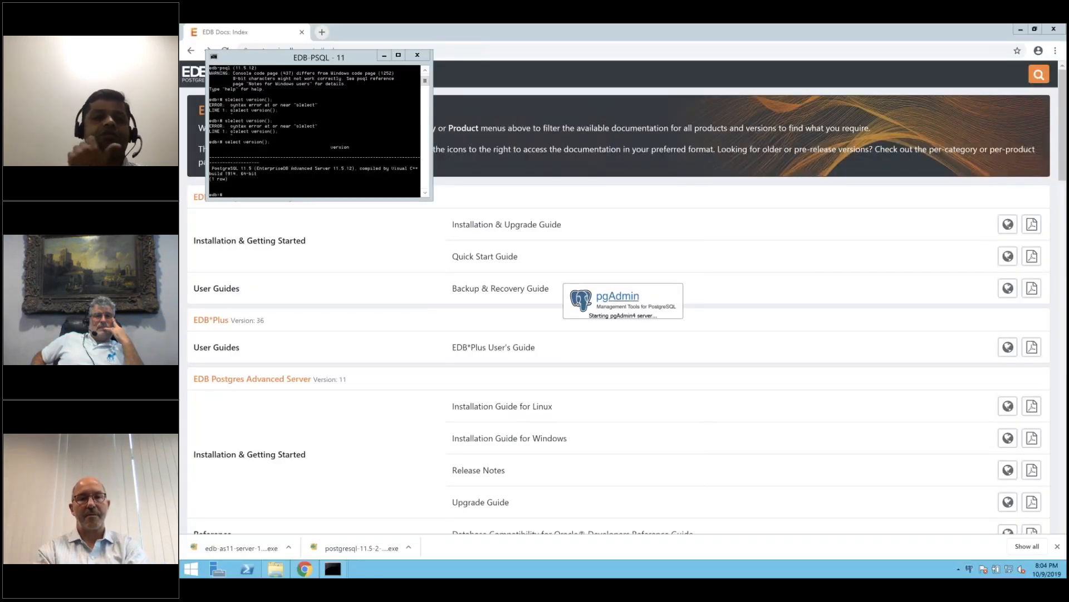
pyautogui.click(340, 161)
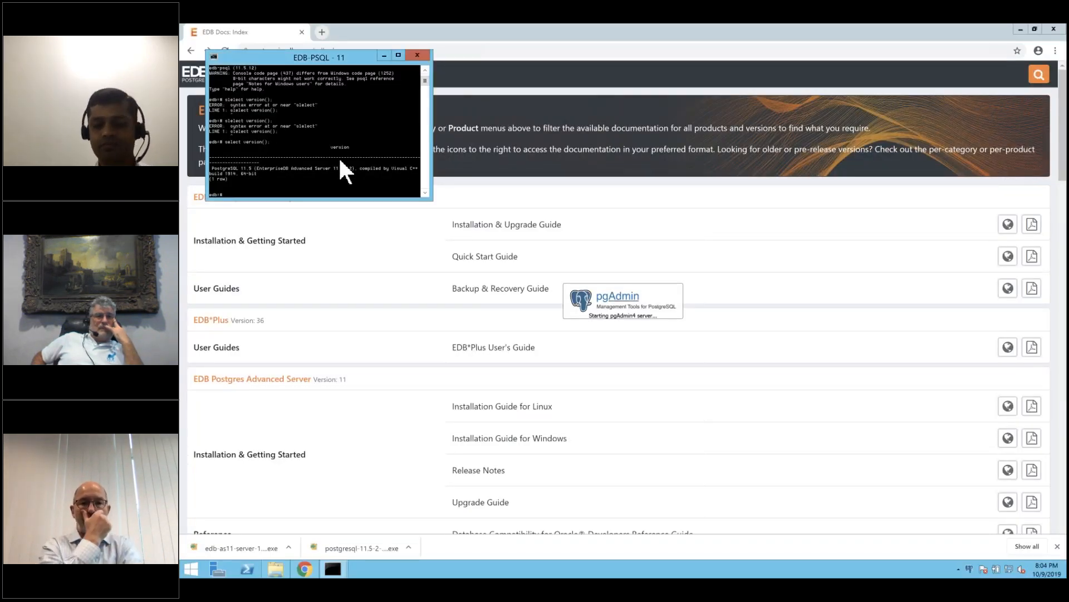
pyautogui.write('\\q')
pyautogui.press('Return')
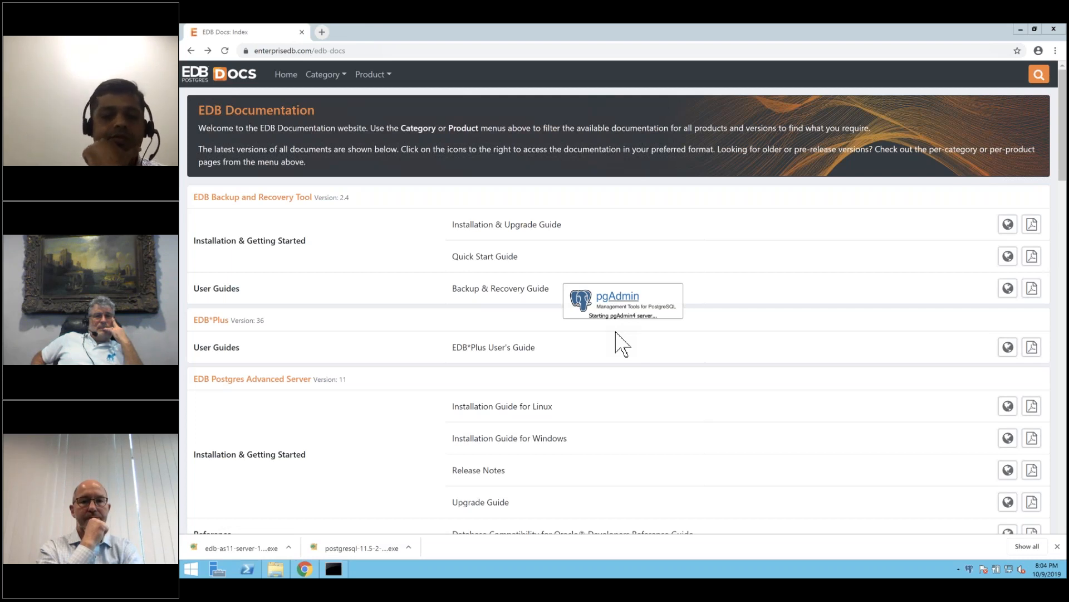
pyautogui.click(276, 568)
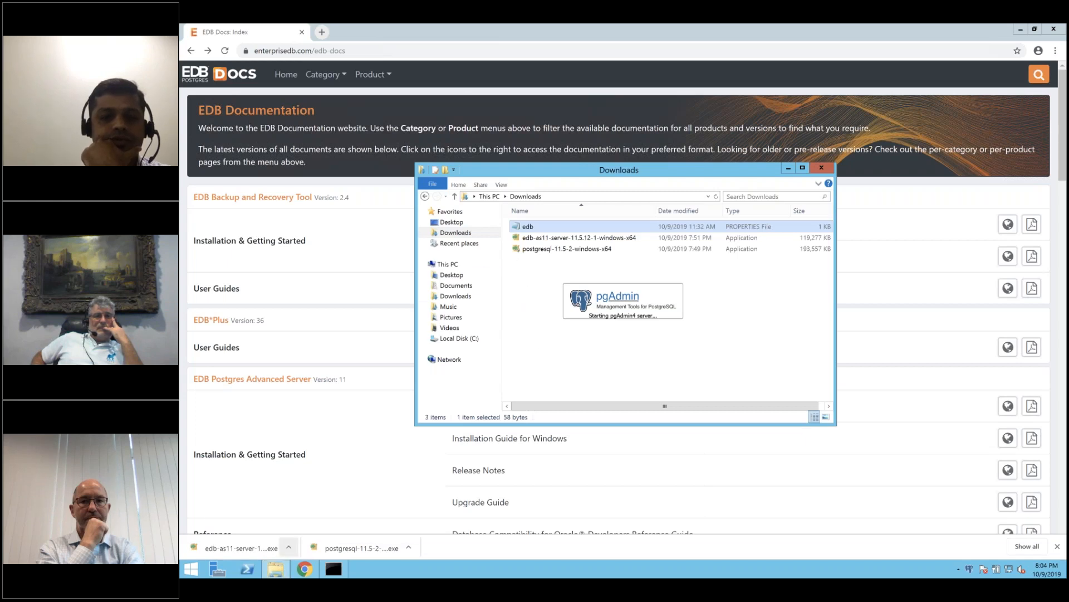
# Browse to C:\Program Files\edb\as11 and scroll through its 16 installed items.
pyautogui.click(455, 339)
pyautogui.doubleClick(535, 240)
pyautogui.doubleClick(535, 239)
pyautogui.doubleClick(535, 227)
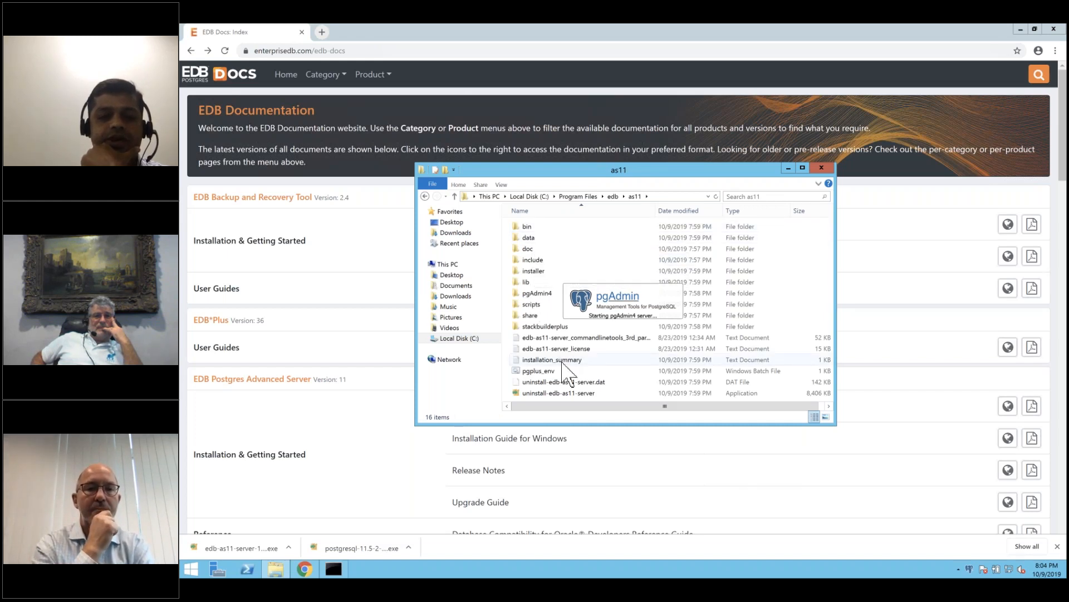
pyautogui.scroll(-1, 546, 393)
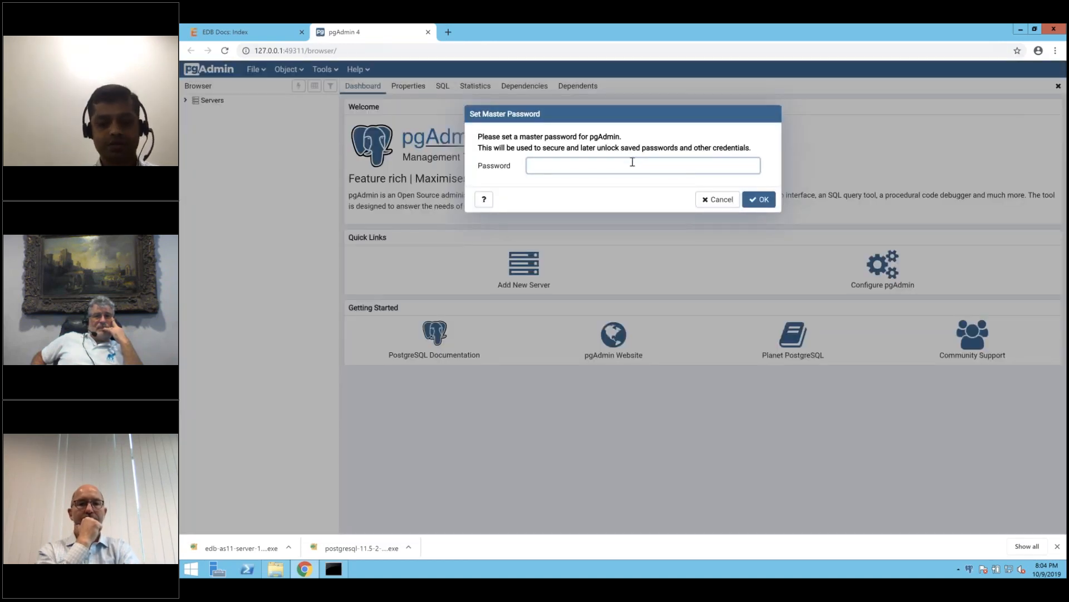
# Set a pgAdmin master password and connect to EDB Postgres Advanced Server 11 with its server password.
pyautogui.write('••••')
pyautogui.press('Return')
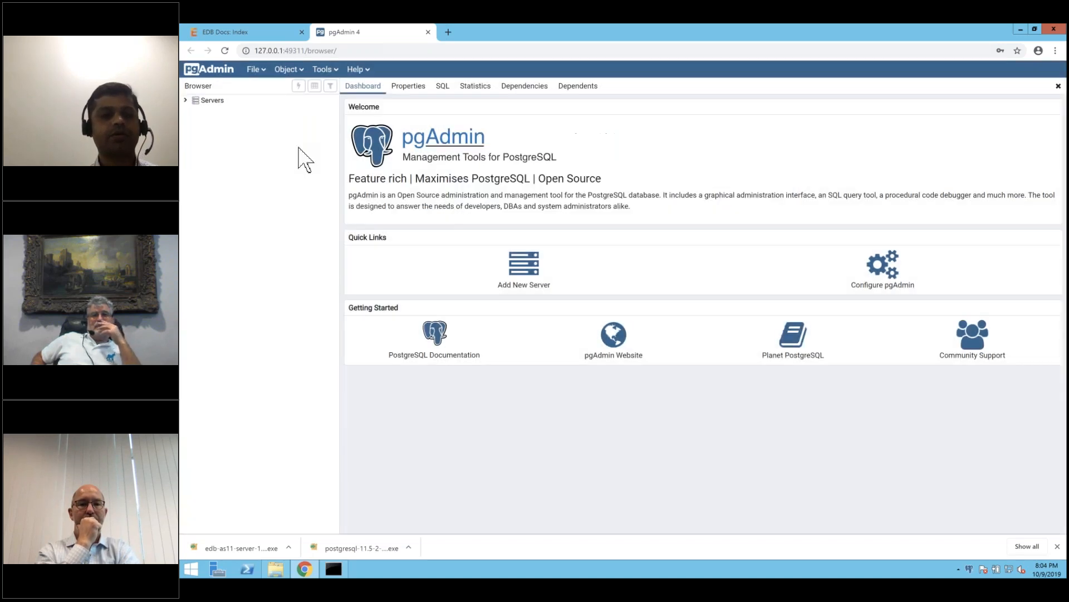
pyautogui.click(185, 101)
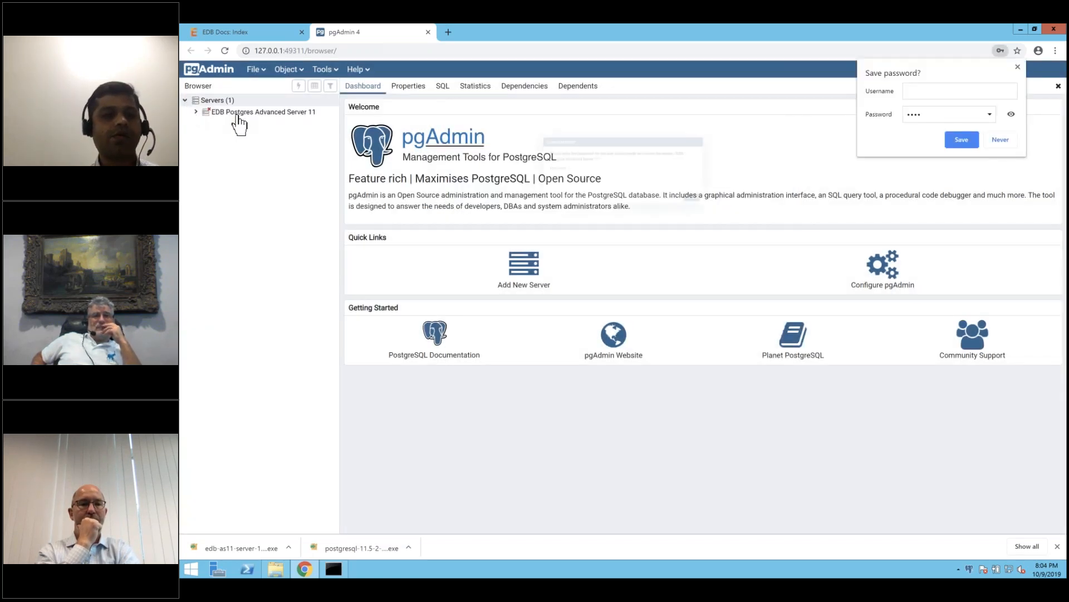
pyautogui.click(550, 162)
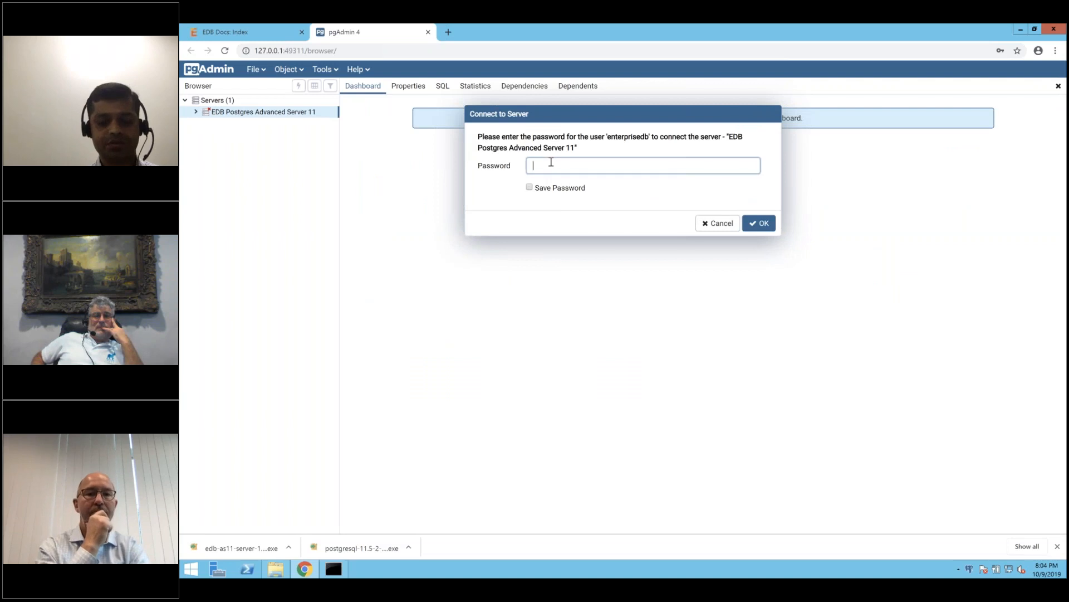
pyautogui.press('Return')
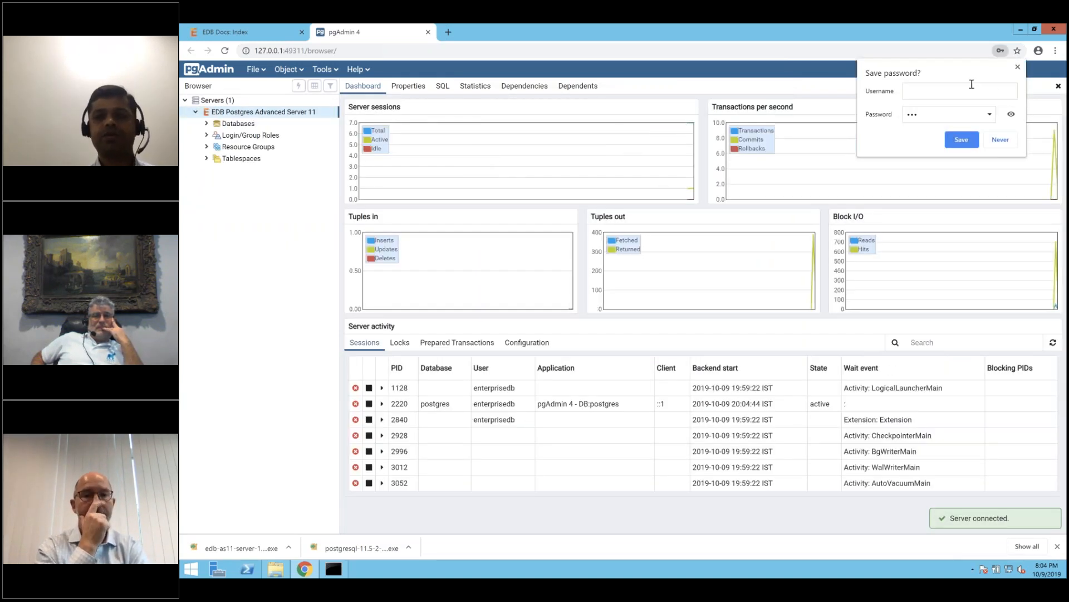
pyautogui.click(1018, 68)
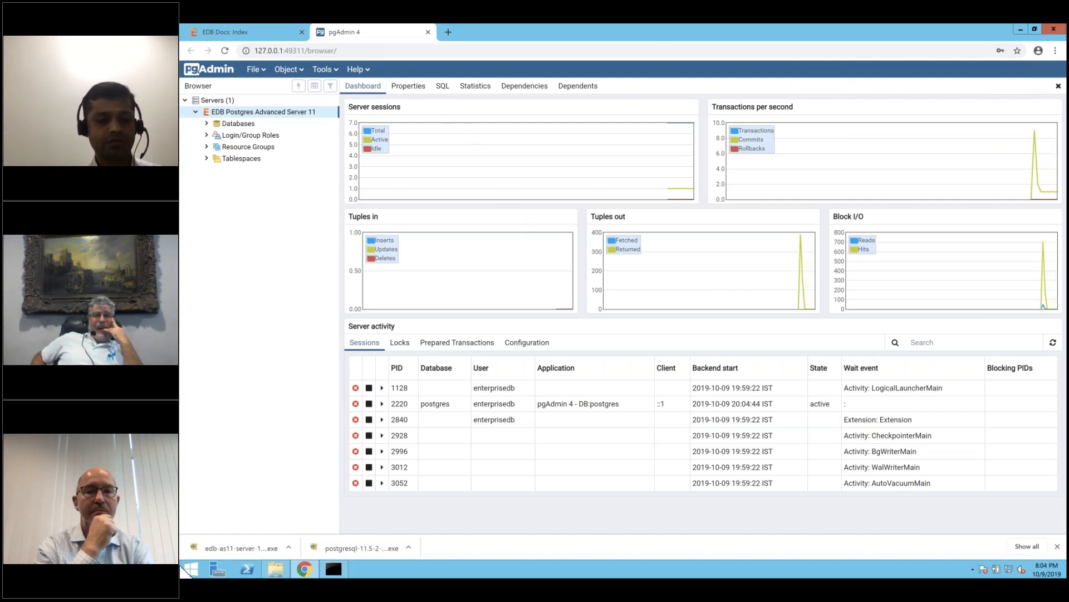
pyautogui.click(191, 569)
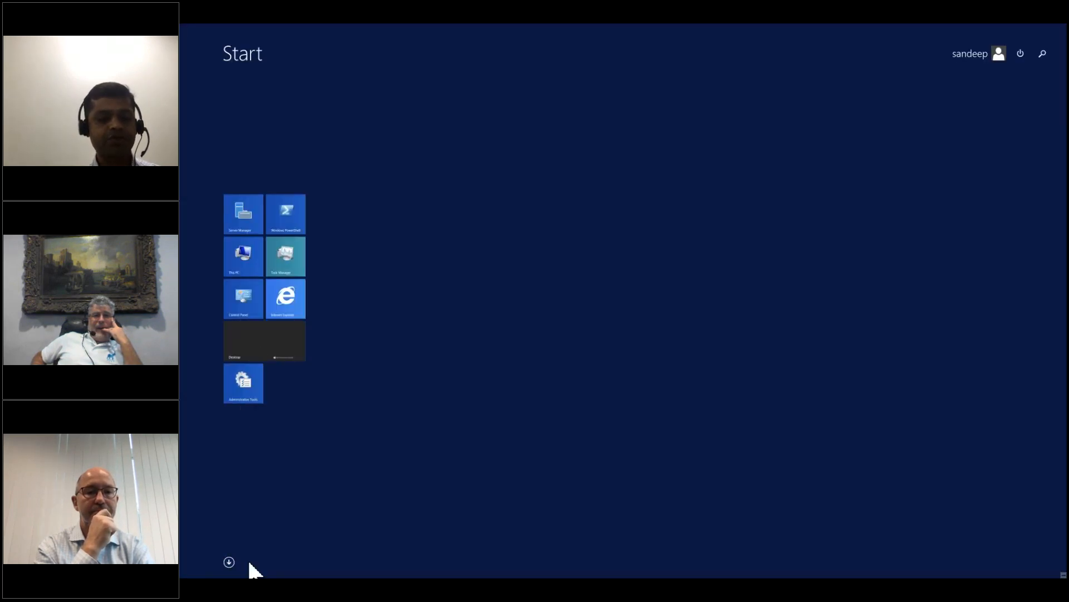
# Launch StackBuilder Plus - 11 as administrator, targeting the Advanced Server 11 installation on port 5444.
pyautogui.click(228, 562)
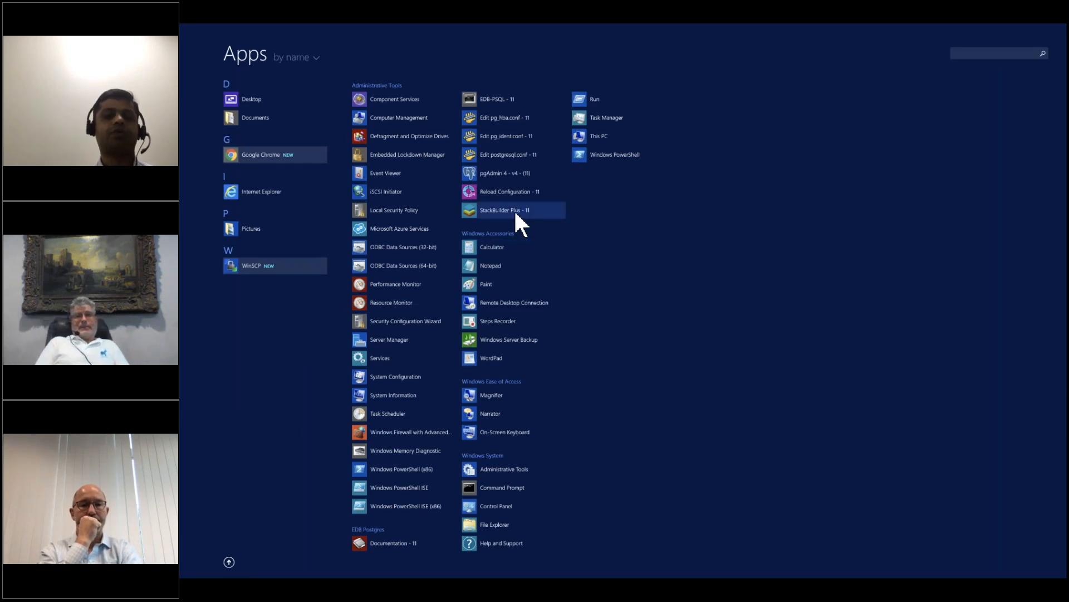
pyautogui.click(516, 212)
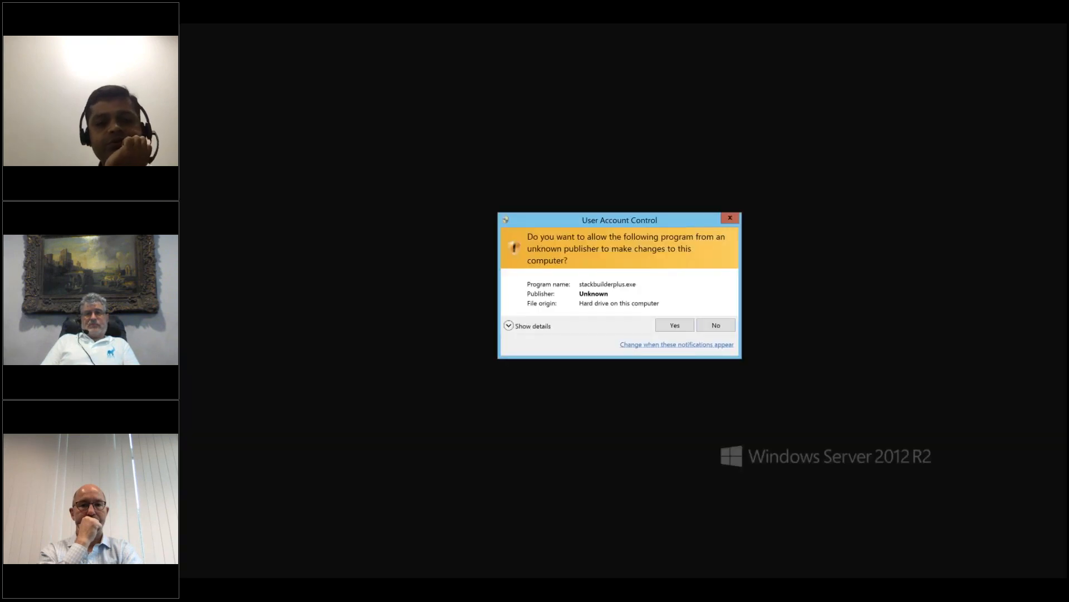
pyautogui.click(678, 326)
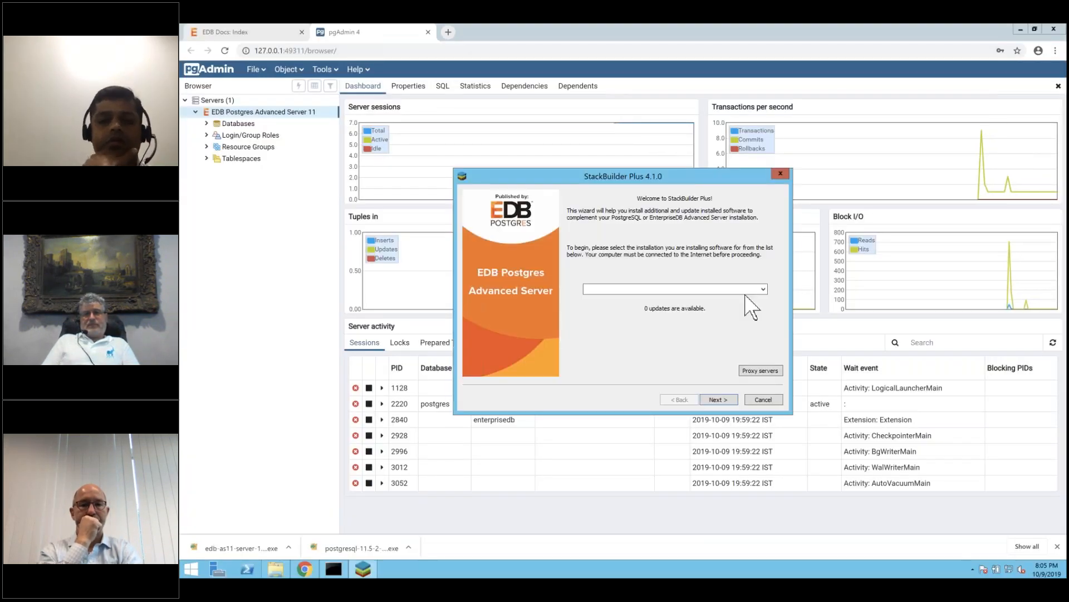
pyautogui.click(761, 290)
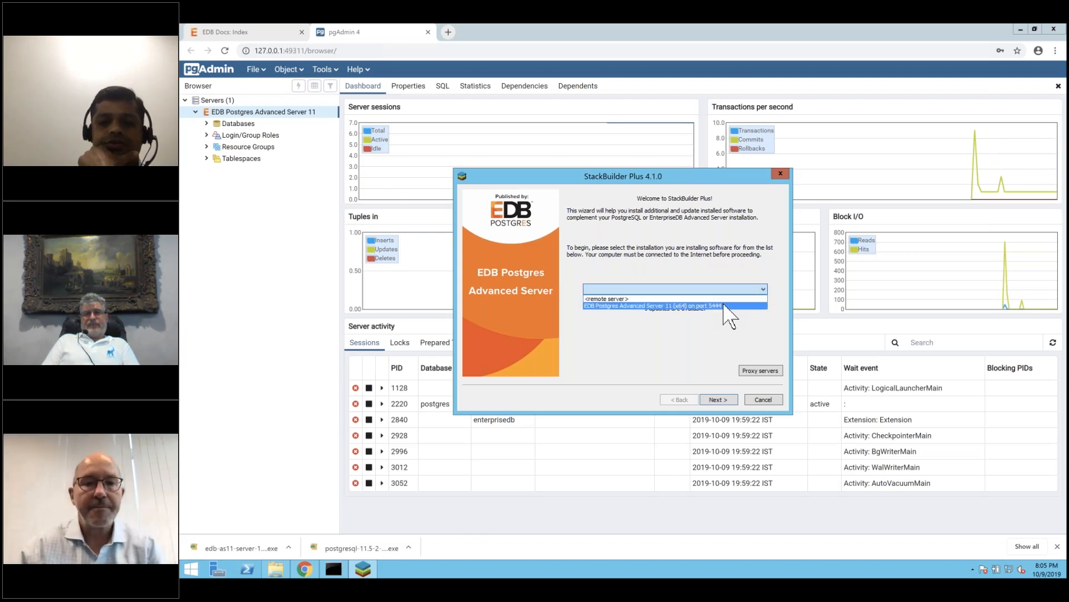
pyautogui.click(726, 305)
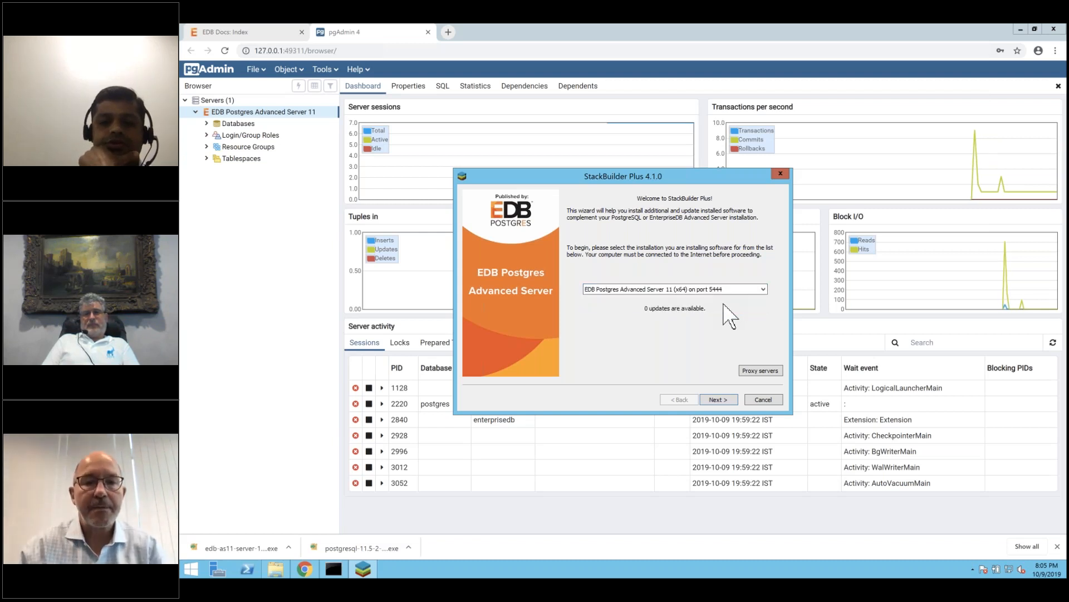
pyautogui.click(726, 400)
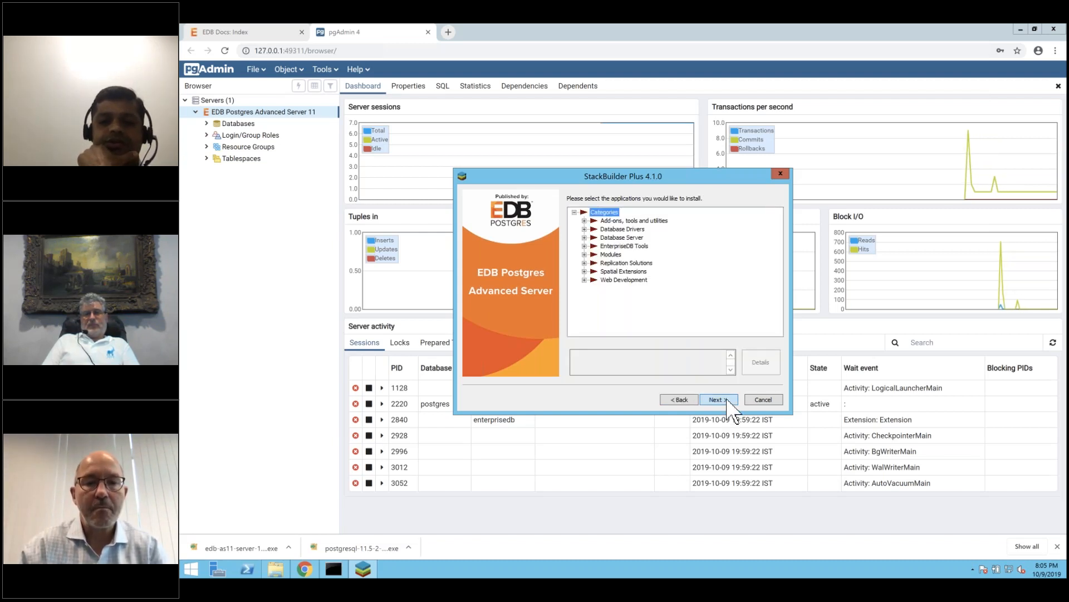
# Browse the Database Drivers and Database Server categories, ticking the installed Advanced Server item.
pyautogui.click(585, 229)
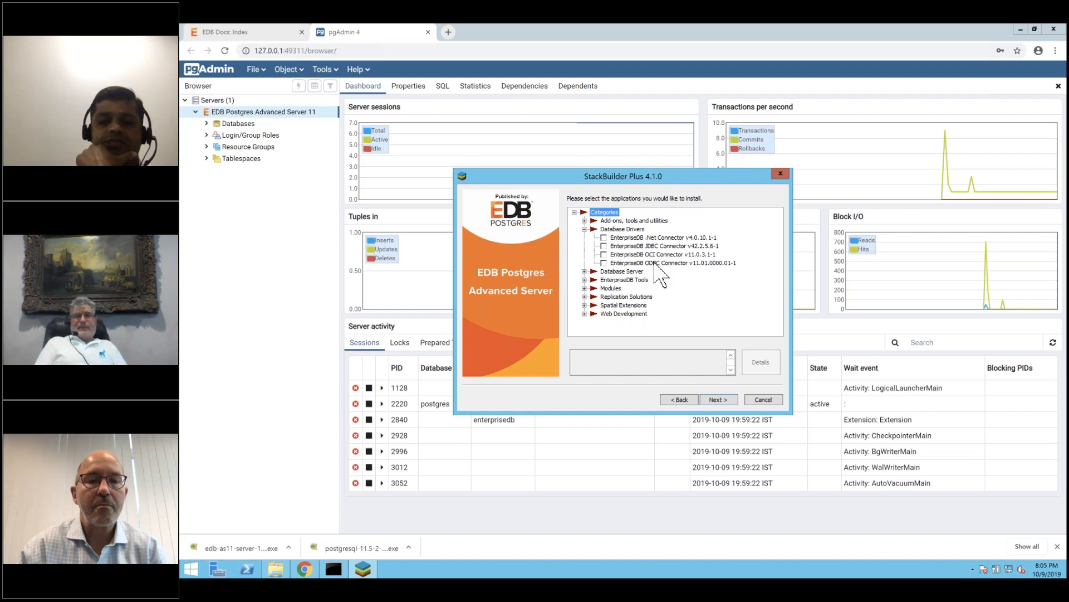
pyautogui.click(585, 229)
pyautogui.click(585, 237)
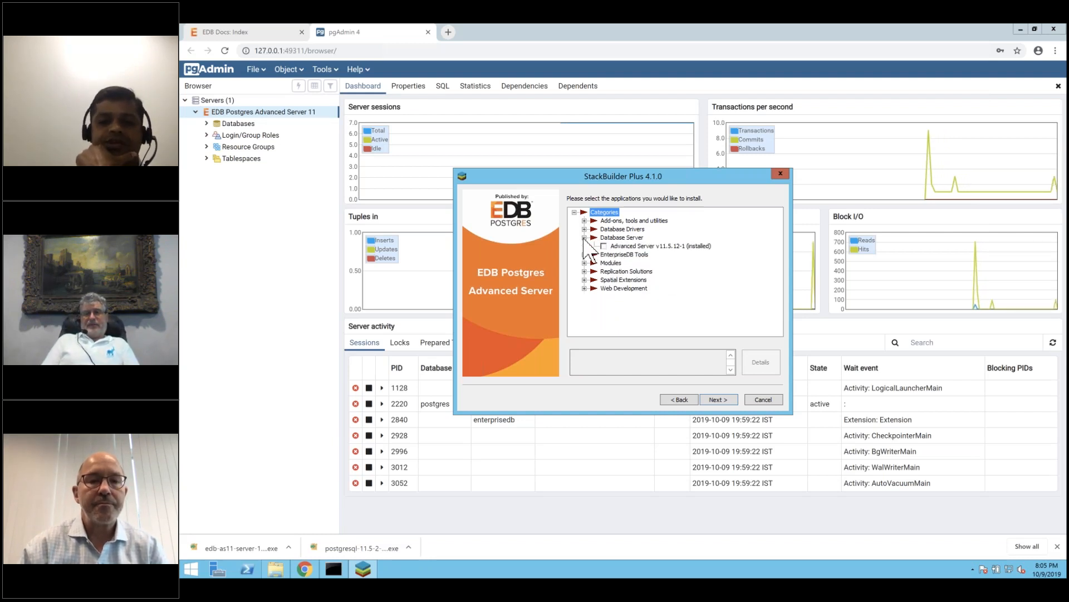
pyautogui.click(656, 246)
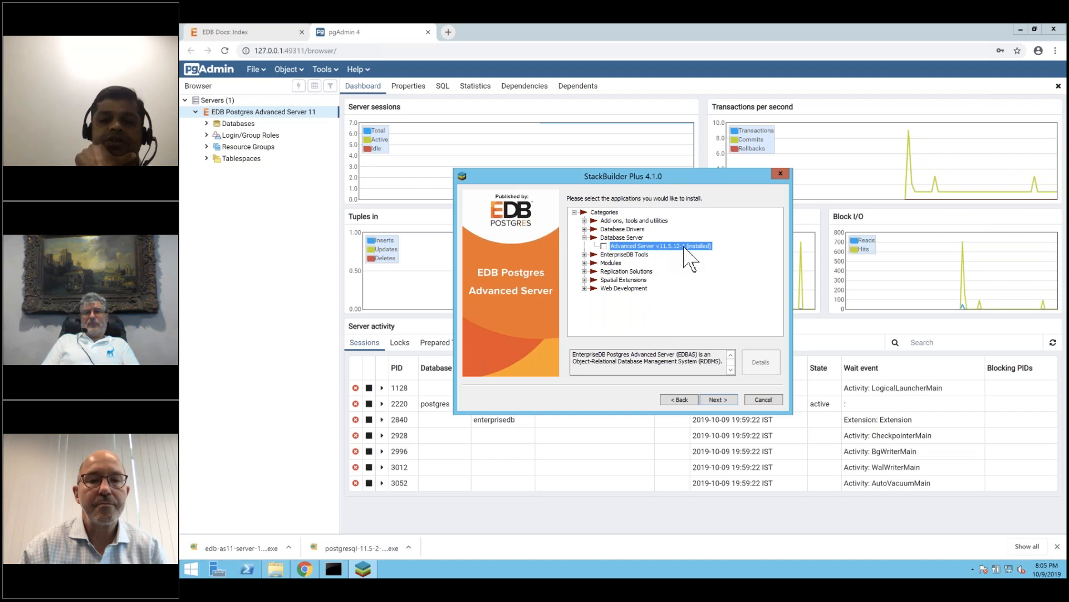
pyautogui.click(605, 246)
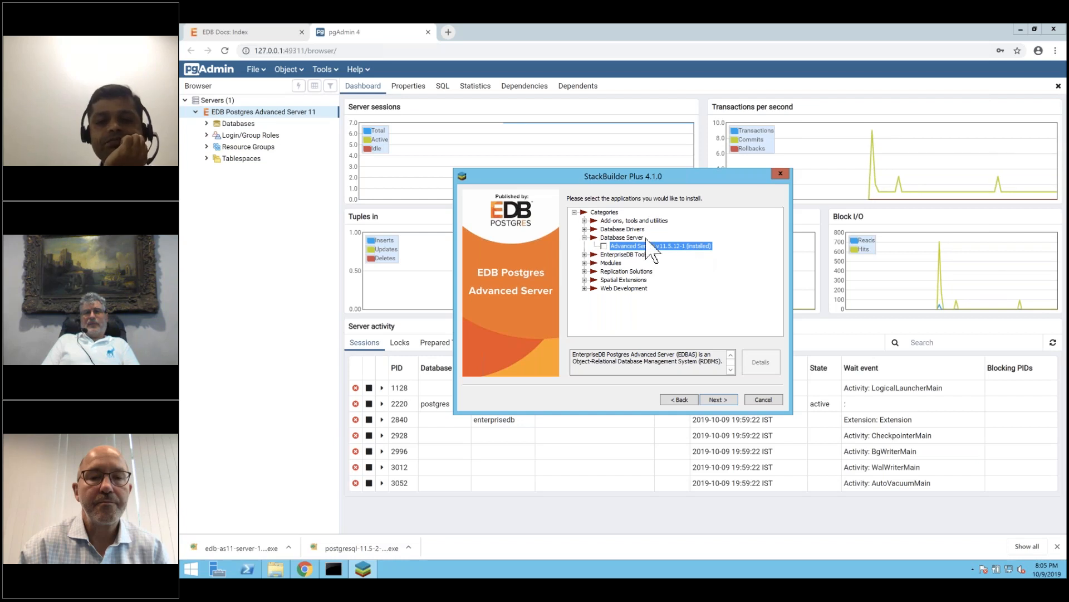
pyautogui.click(584, 237)
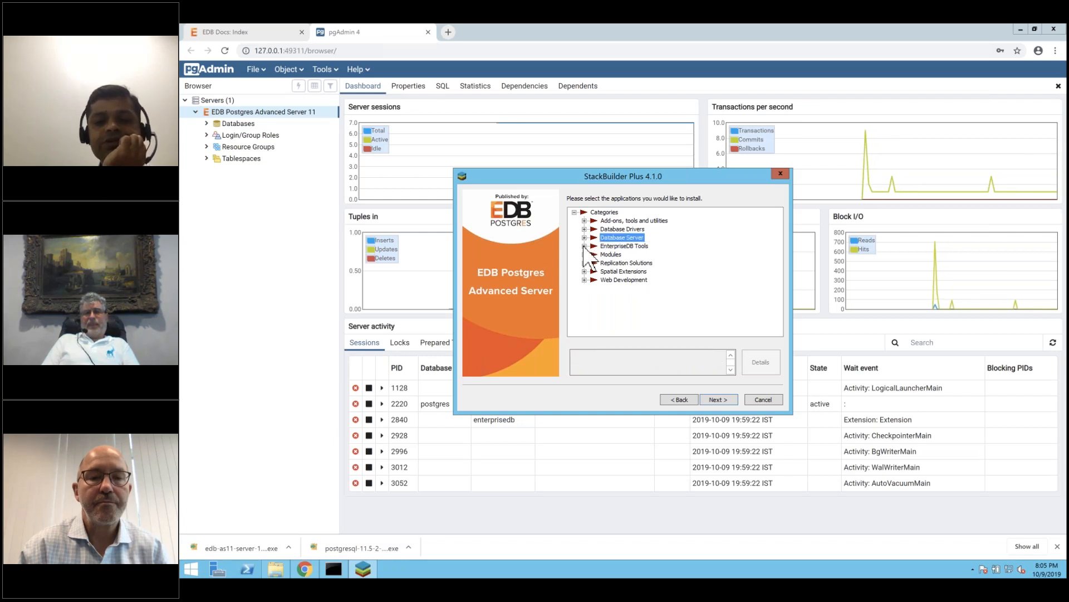
# Check PostGIS v2.5.1-3 under Spatial Extensions and proceed to the review page.
pyautogui.click(584, 245)
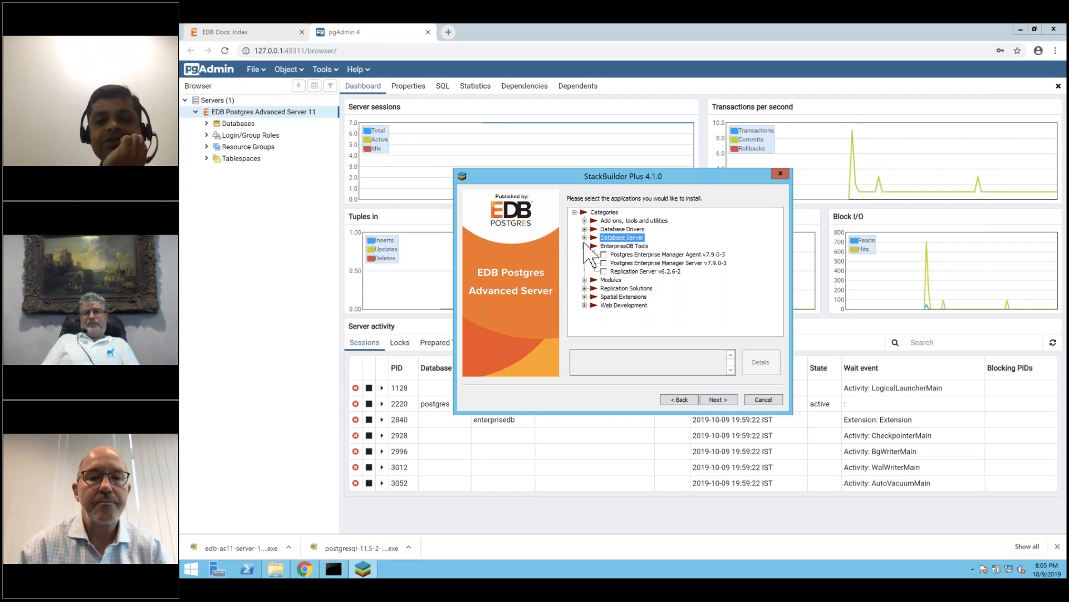
pyautogui.click(585, 246)
pyautogui.click(584, 254)
pyautogui.click(584, 254)
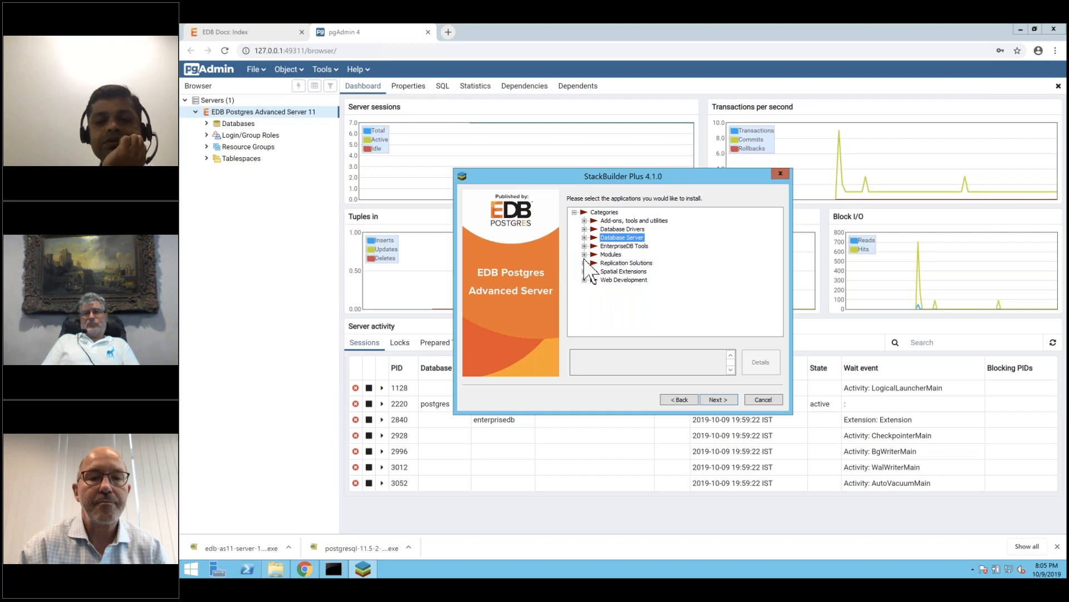
pyautogui.click(584, 262)
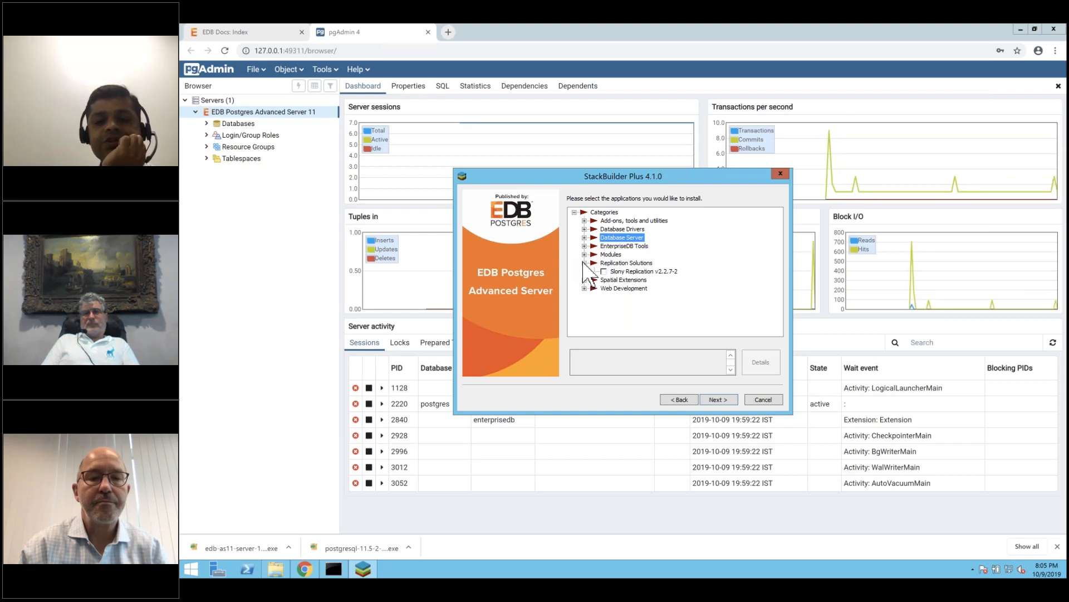
pyautogui.click(585, 262)
pyautogui.click(585, 271)
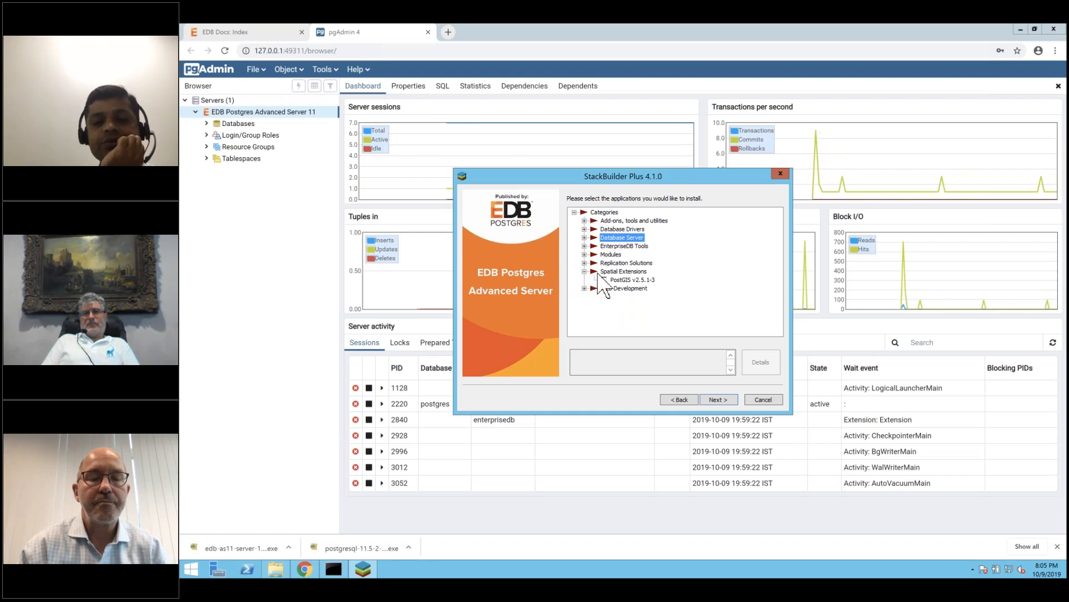
pyautogui.click(604, 280)
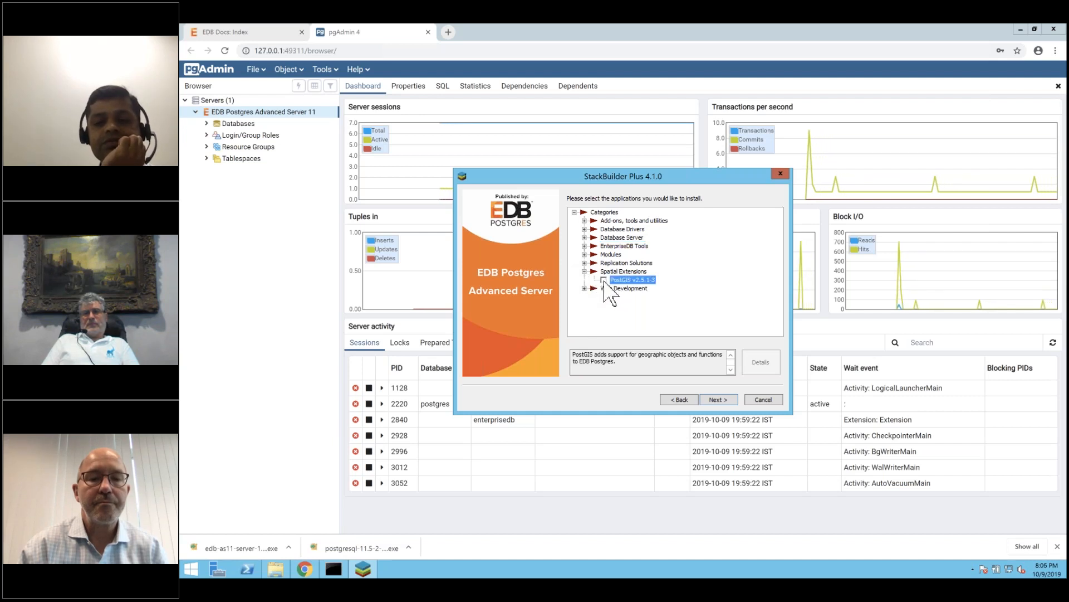
pyautogui.click(719, 400)
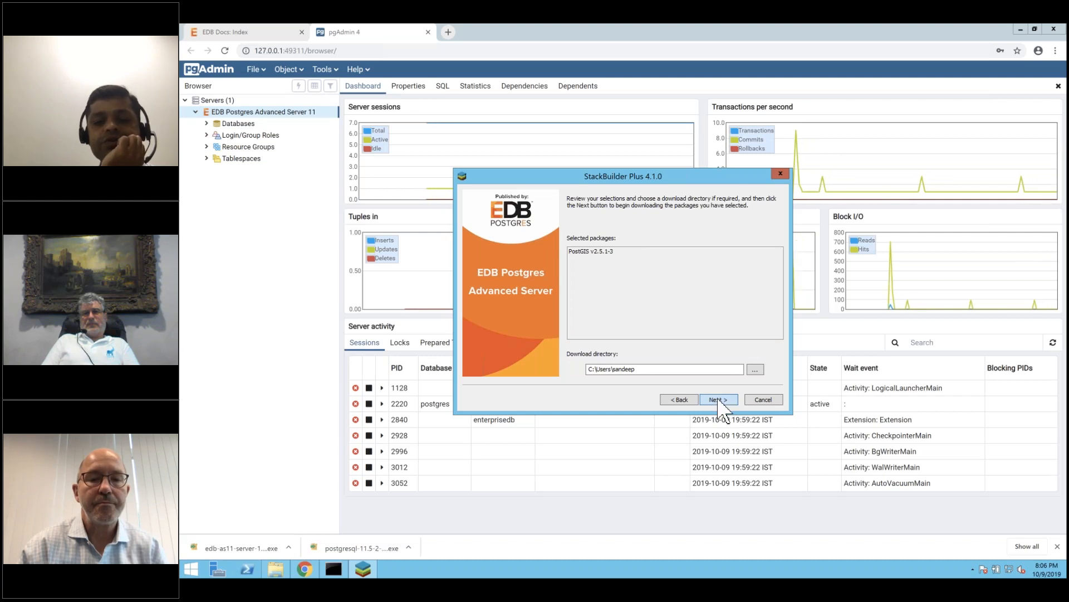
# Download the PostGIS v2.5.1-3 installer until all files are reported downloaded.
pyautogui.click(718, 400)
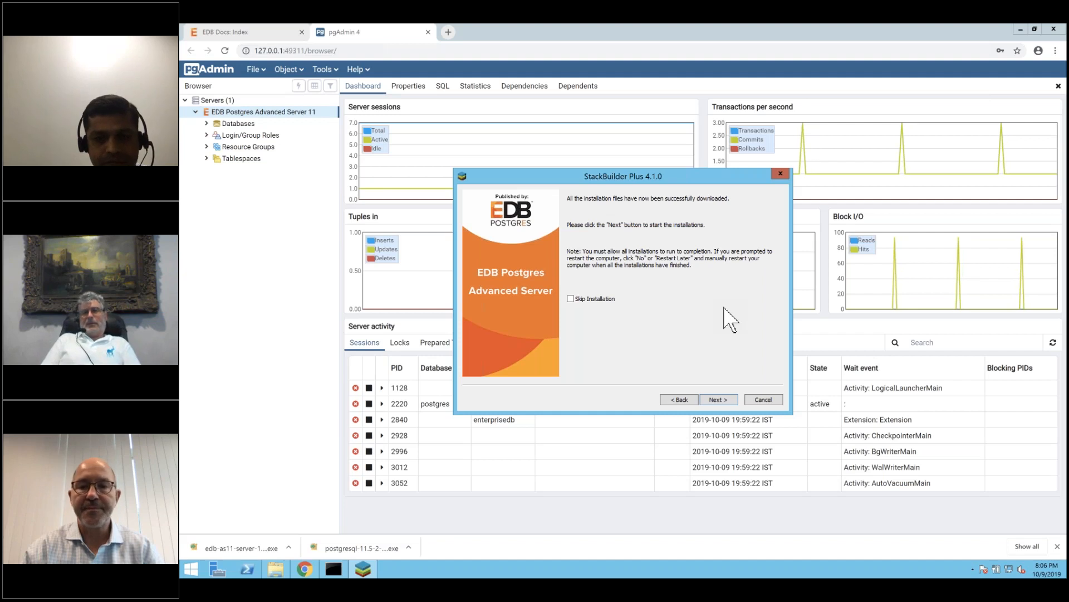
pyautogui.click(973, 569)
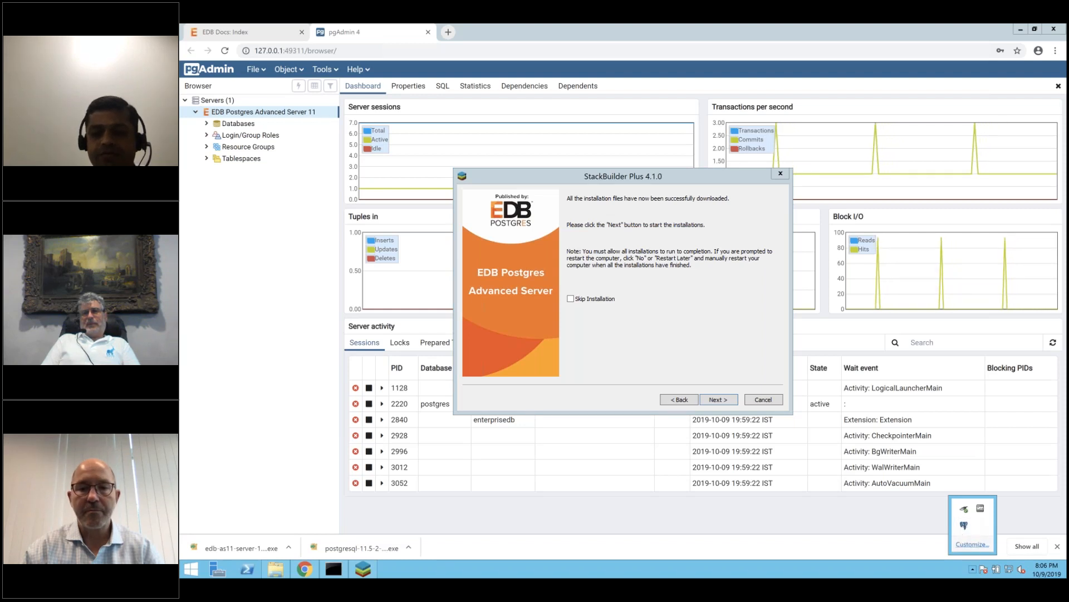
# Bring the Advanced Server 11 dashboard forward in pgAdmin and select the session with PID 2996.
pyautogui.rightClick(965, 525)
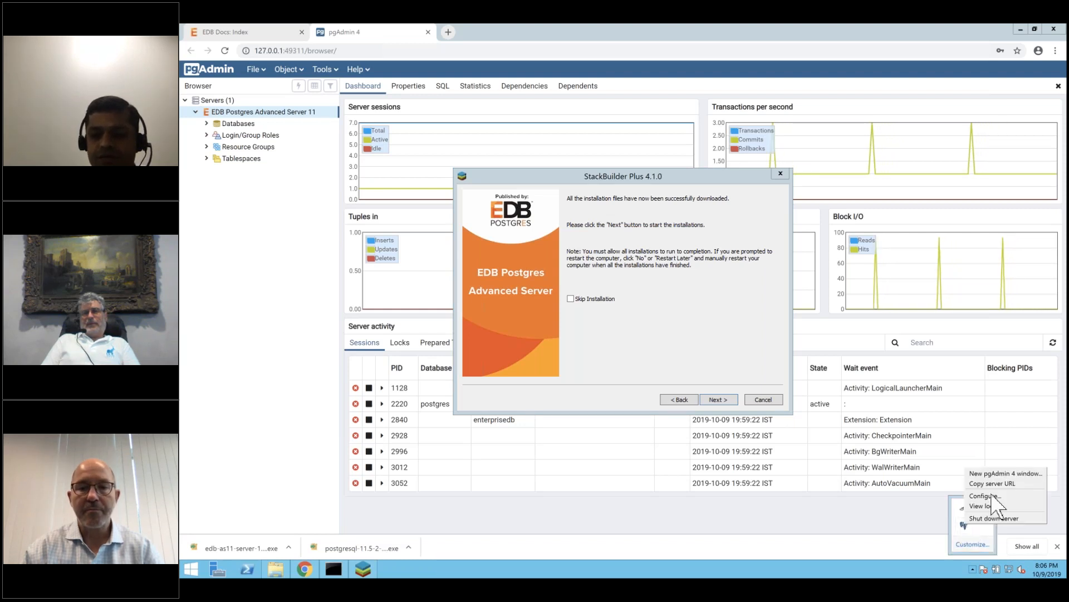
pyautogui.click(928, 554)
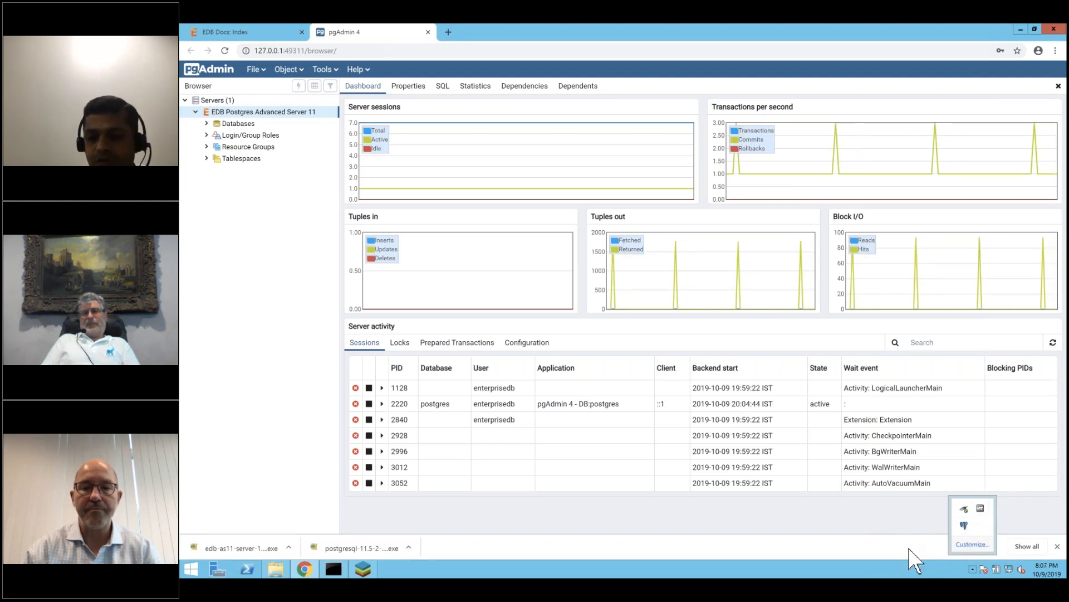
pyautogui.click(1056, 545)
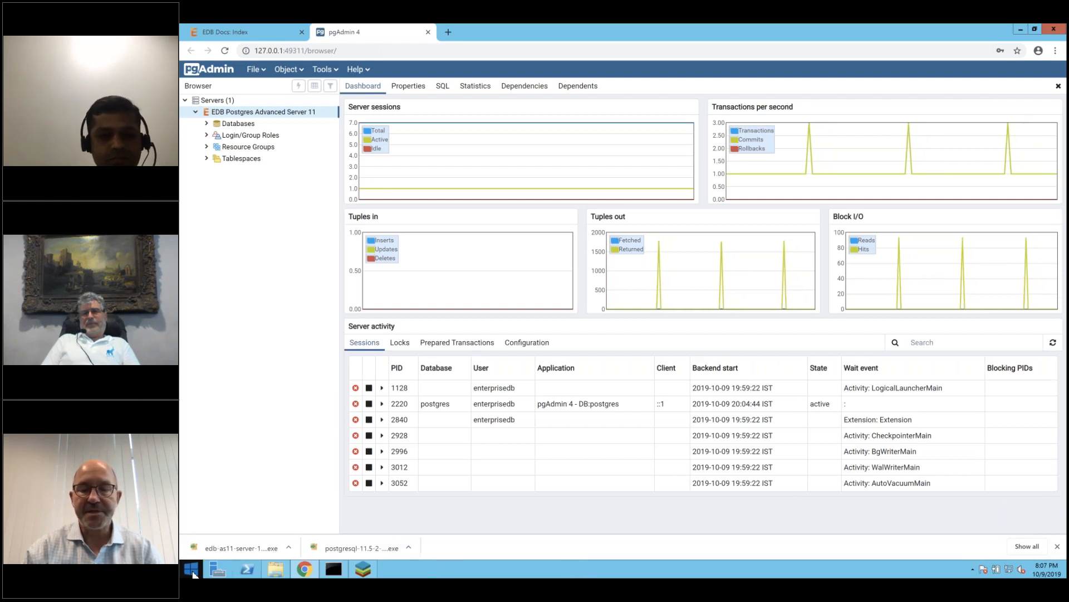
pyautogui.click(973, 569)
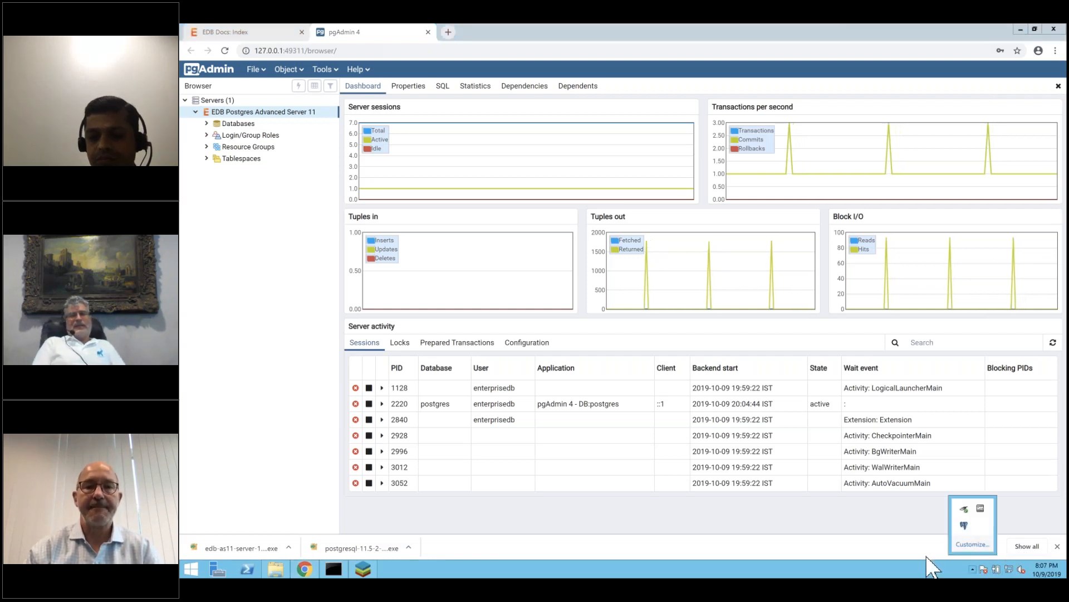
pyautogui.click(908, 547)
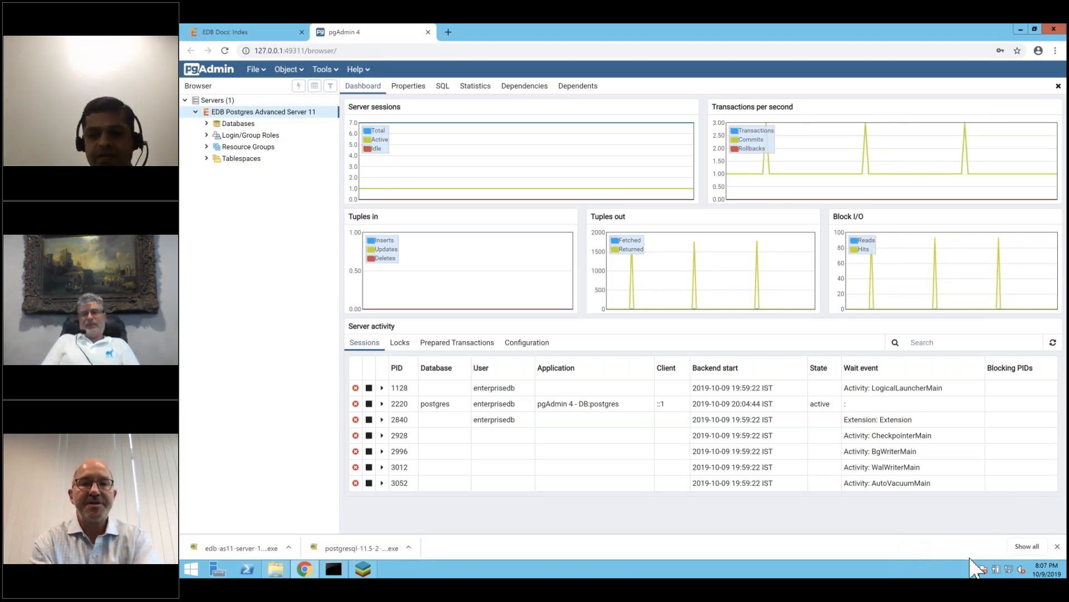
pyautogui.click(780, 452)
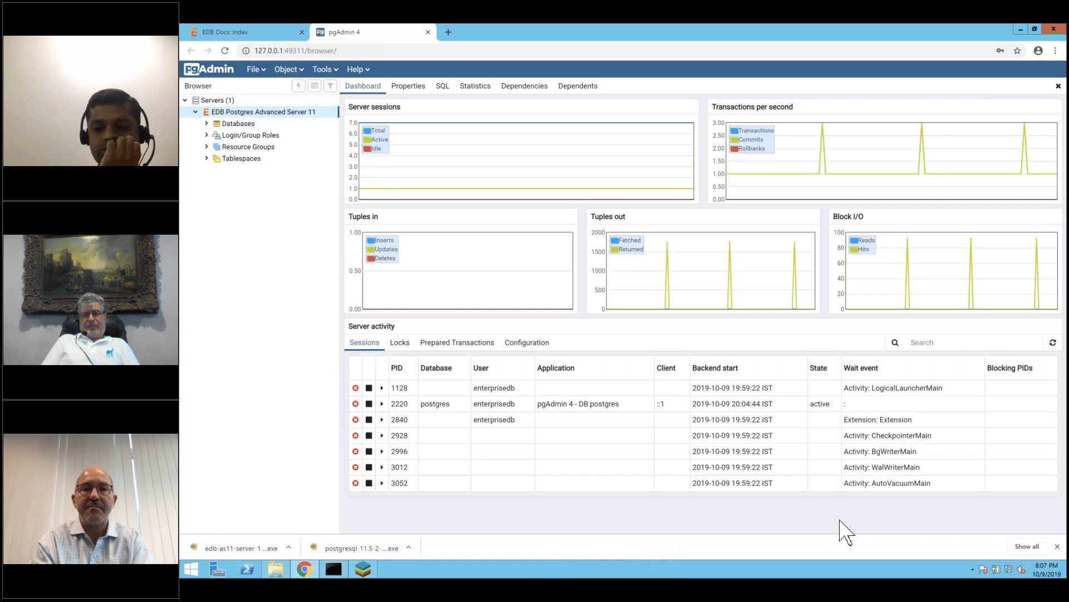
# Resume the PostGIS setup in English and accept the default C:\Program Files\edb\as11 directory.
pyautogui.click(367, 571)
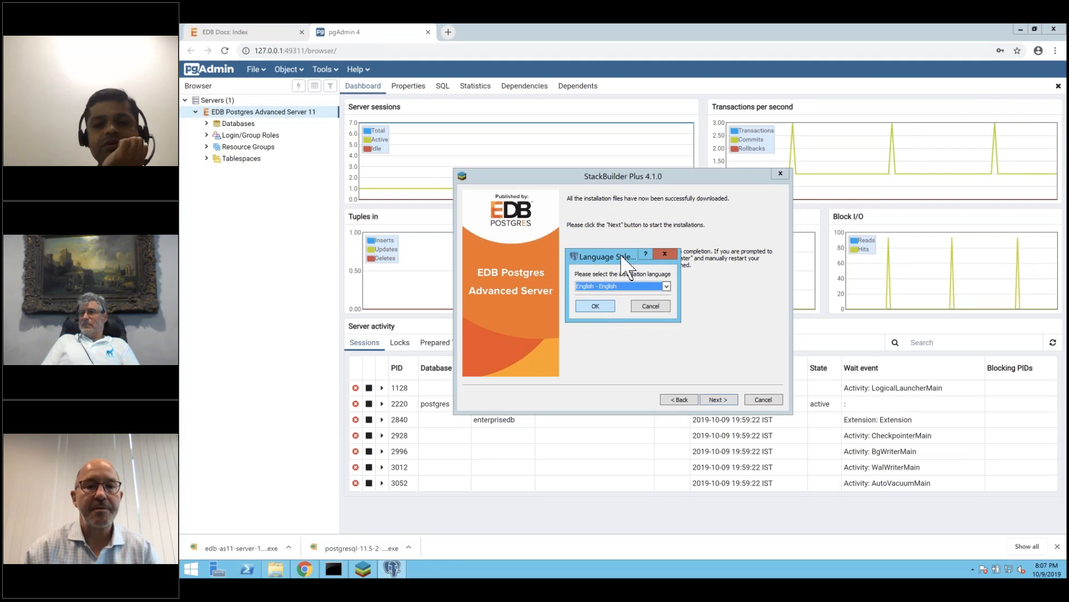
pyautogui.moveTo(617, 256); pyautogui.dragTo(699, 199)
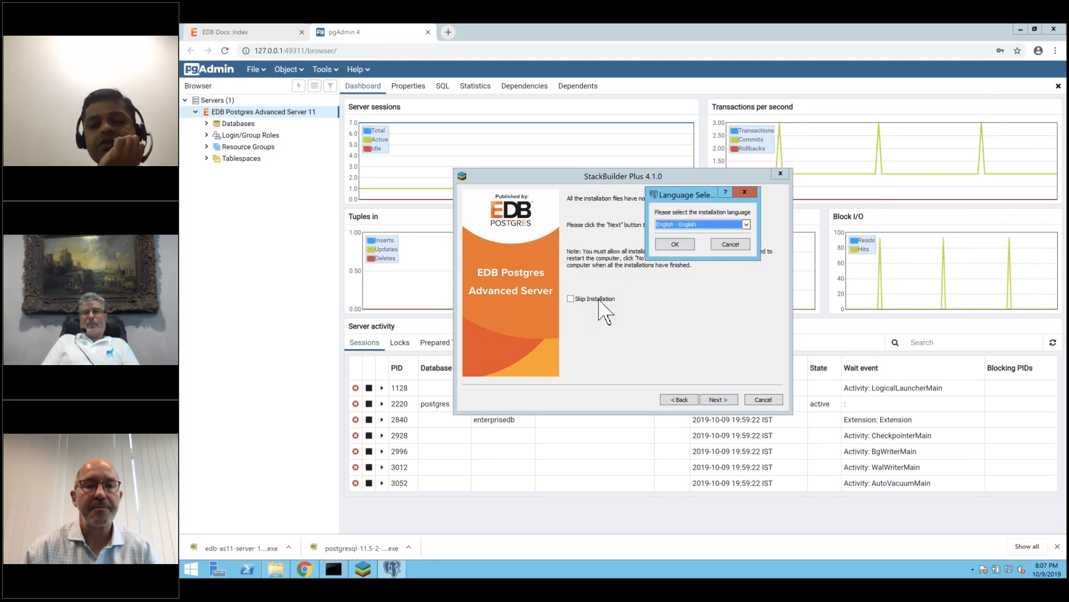
pyautogui.click(673, 244)
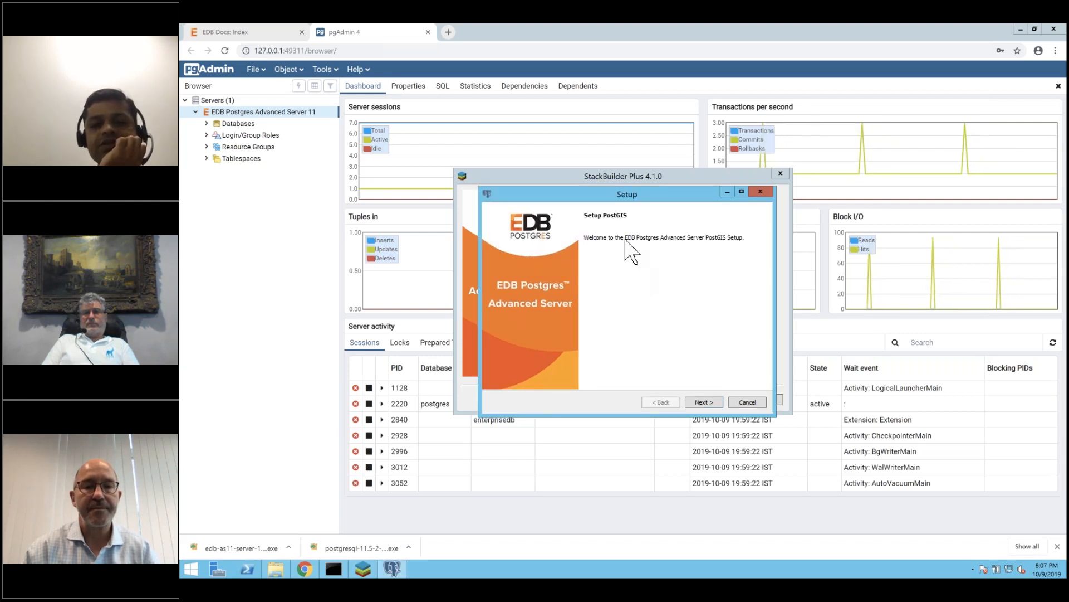
pyautogui.click(706, 402)
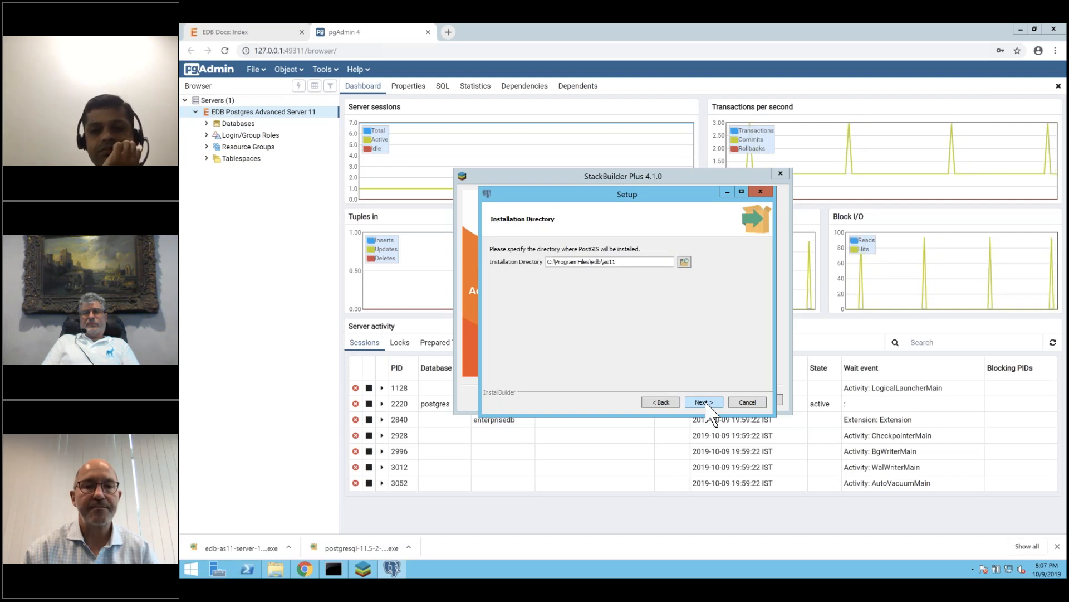
pyautogui.click(706, 403)
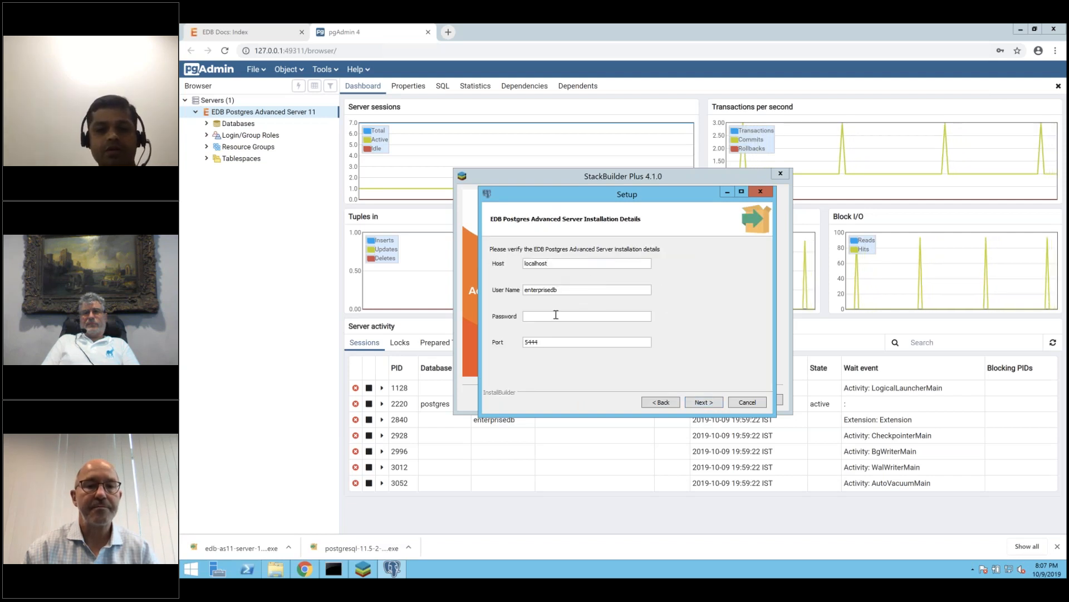
# Enter the server password, install PostGIS, and finish both the setup and StackBuilder wizards.
pyautogui.write('ed')
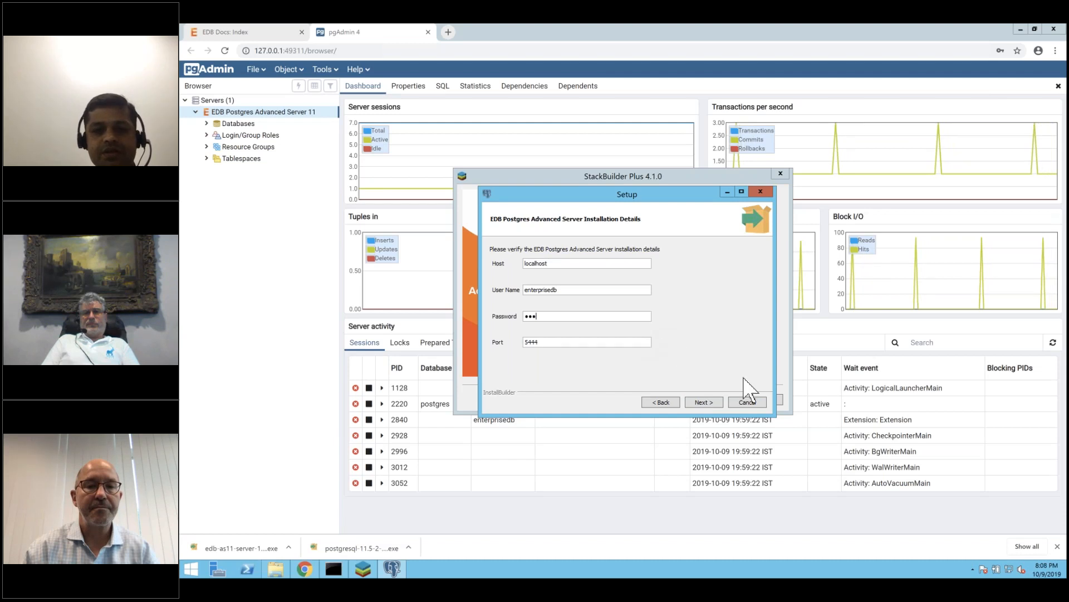
pyautogui.click(703, 402)
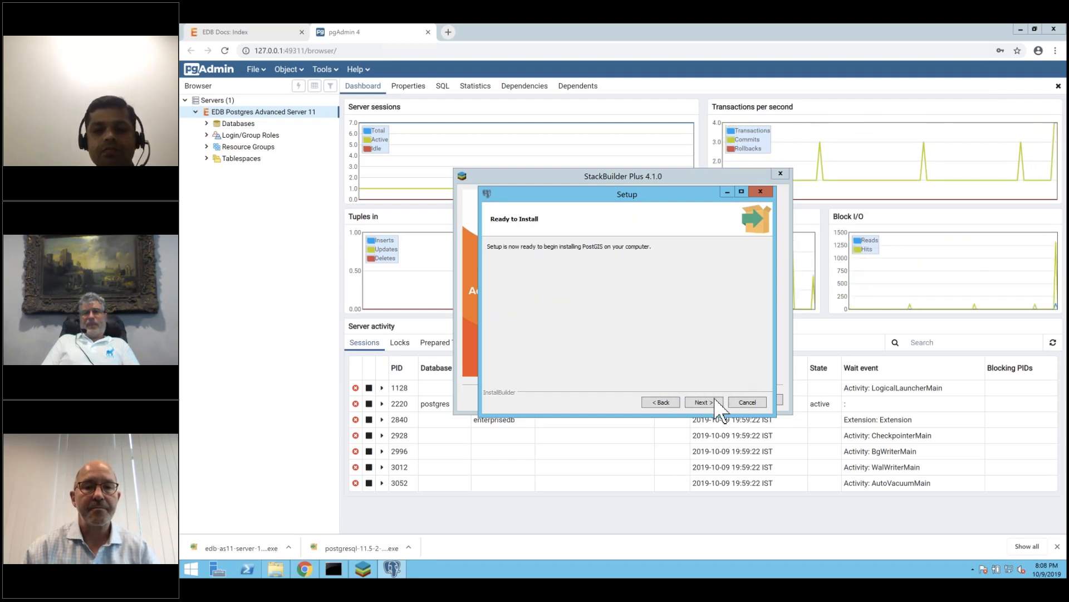
pyautogui.click(704, 402)
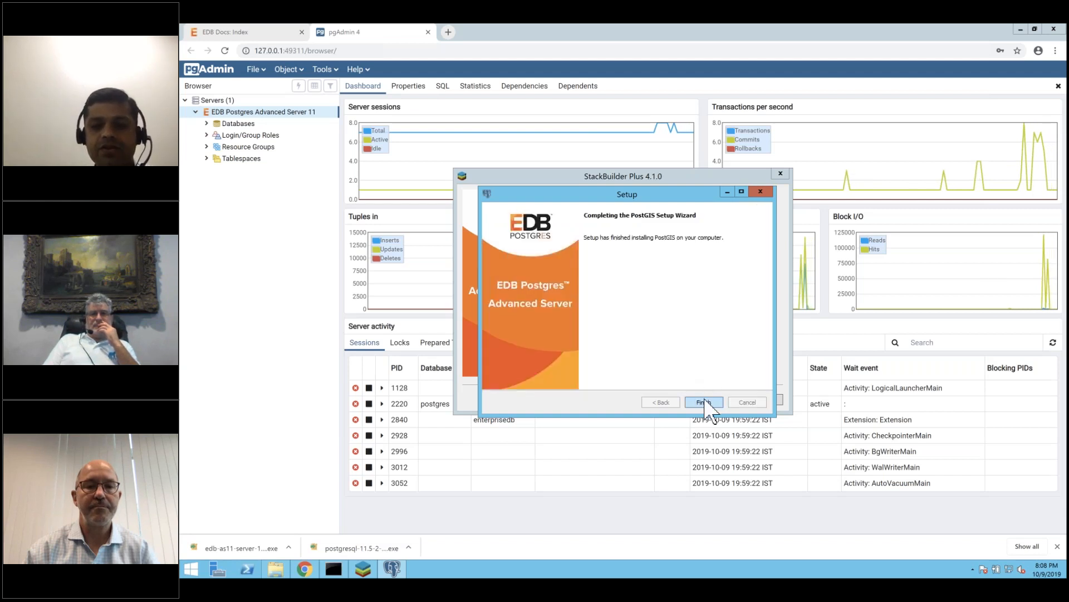
pyautogui.click(704, 401)
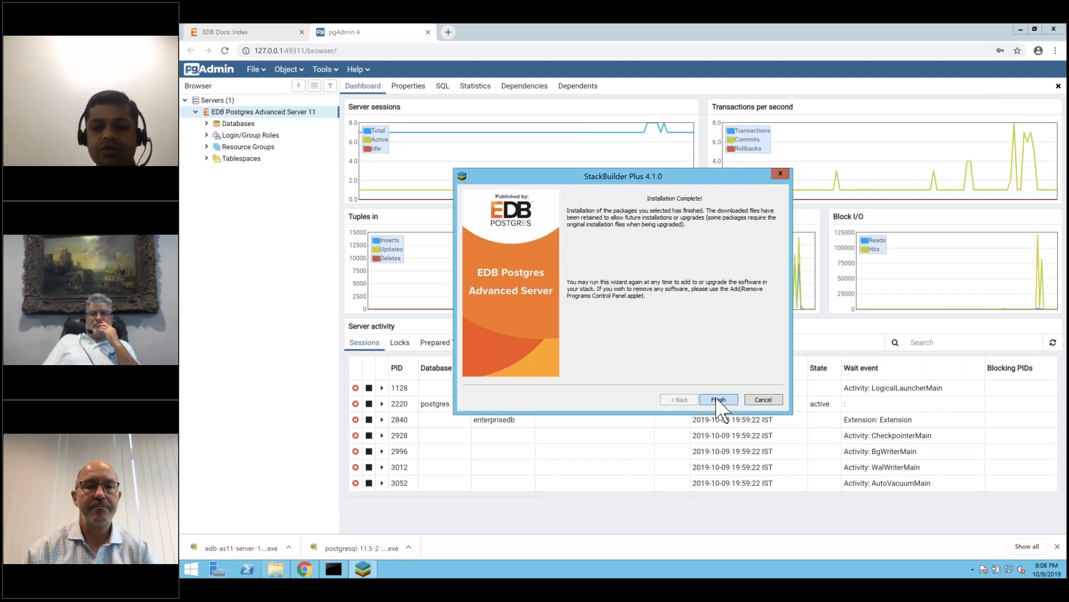
pyautogui.click(719, 400)
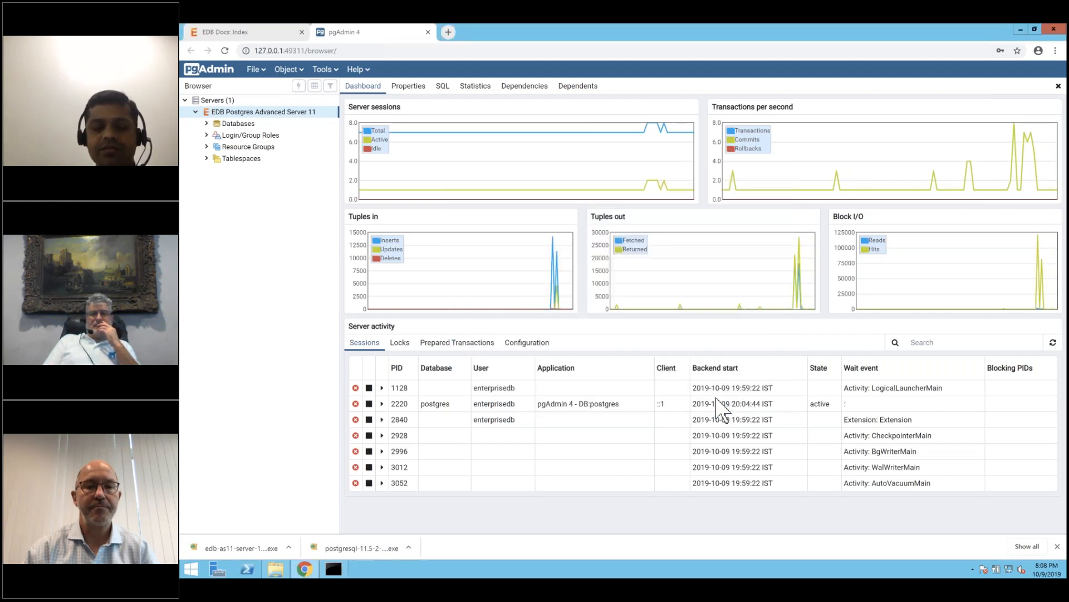
pyautogui.click(191, 568)
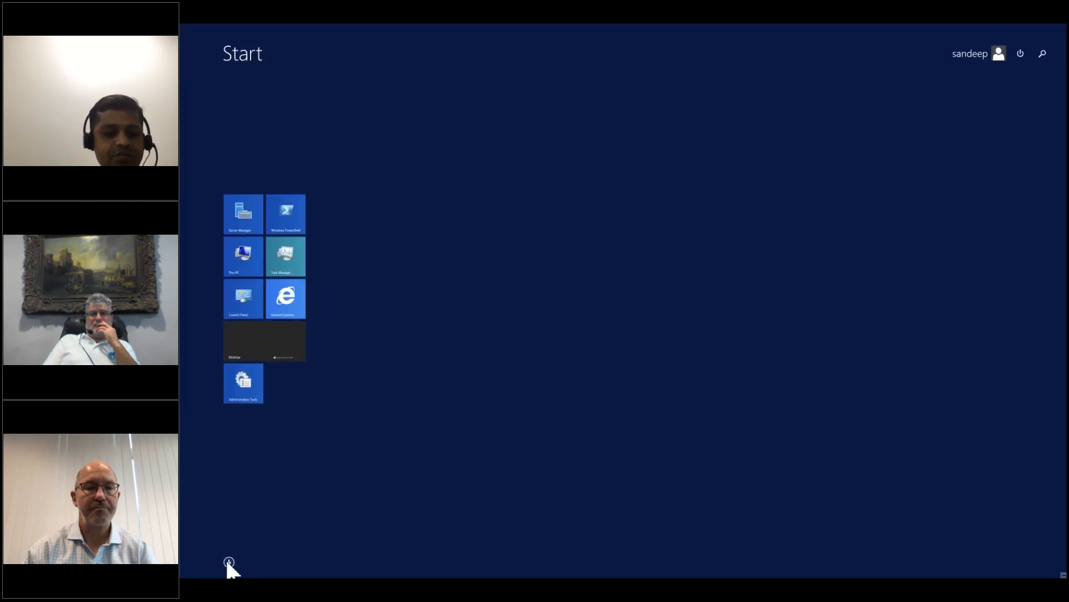
# Search the apps list for 'regedit' and launch Registry Editor, approving the UAC prompt.
pyautogui.click(228, 558)
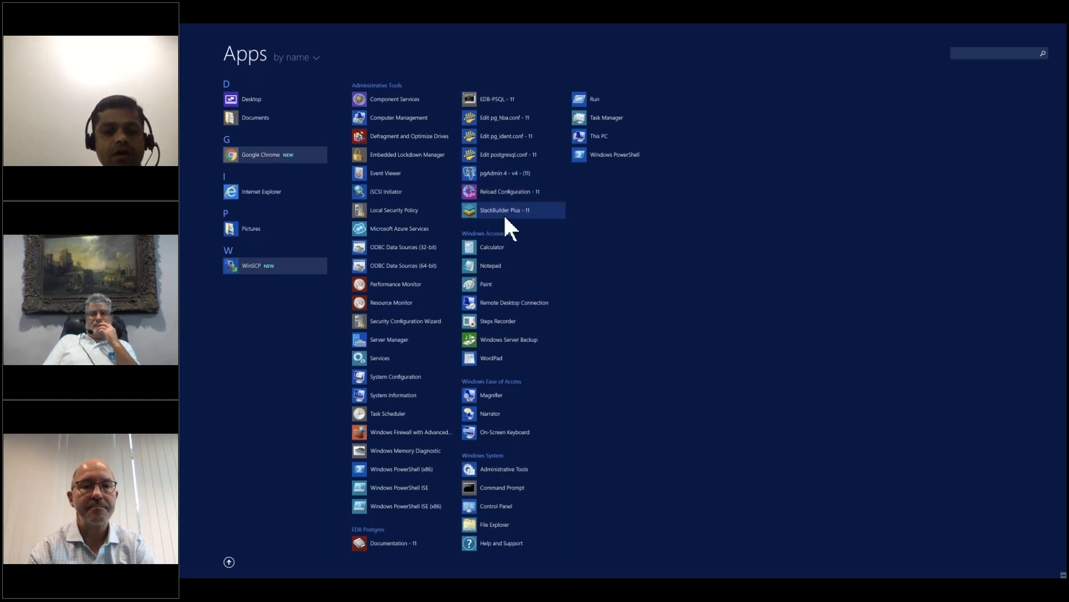
pyautogui.click(1025, 53)
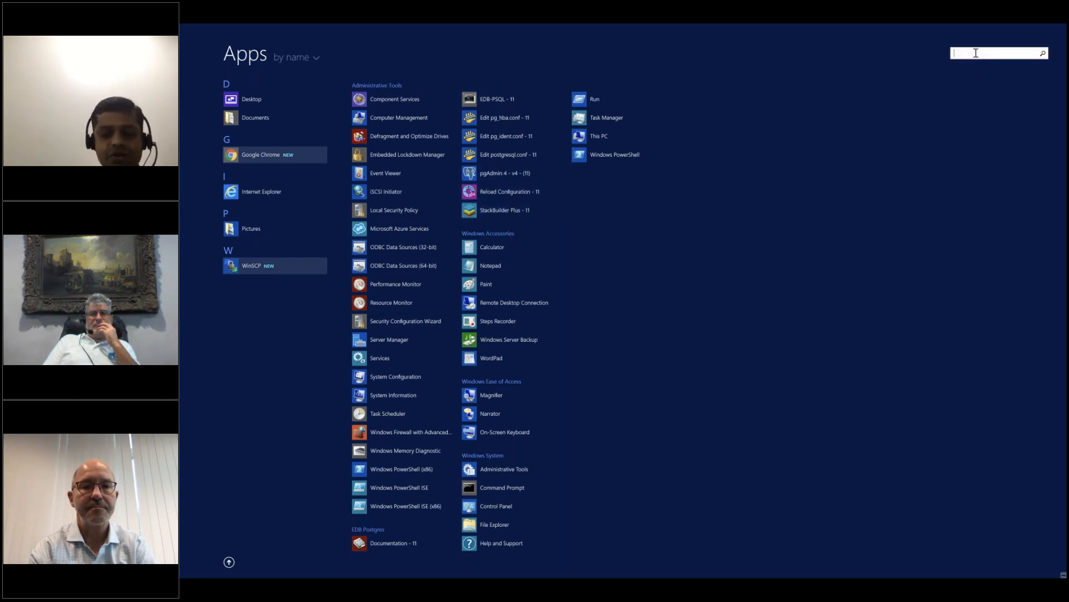
pyautogui.write('red')
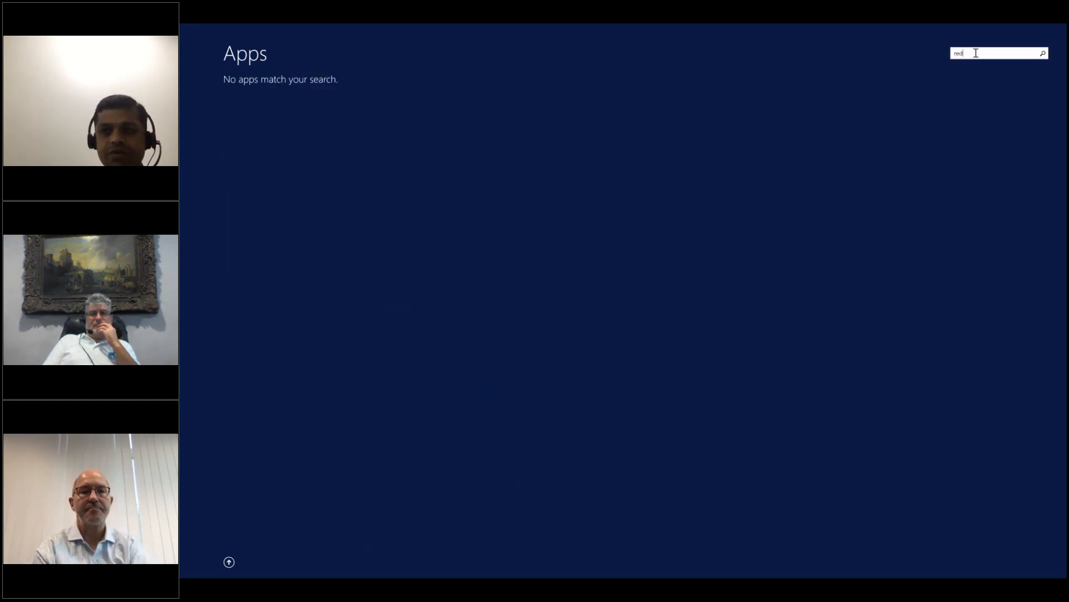
pyautogui.press('BackSpace')
pyautogui.write('g')
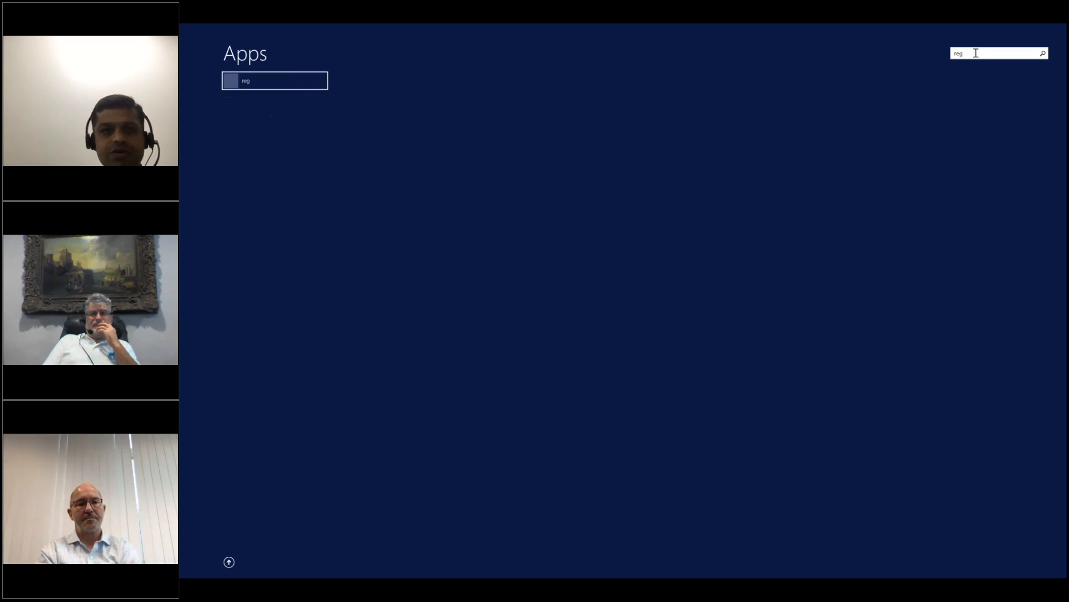
pyautogui.write('edit')
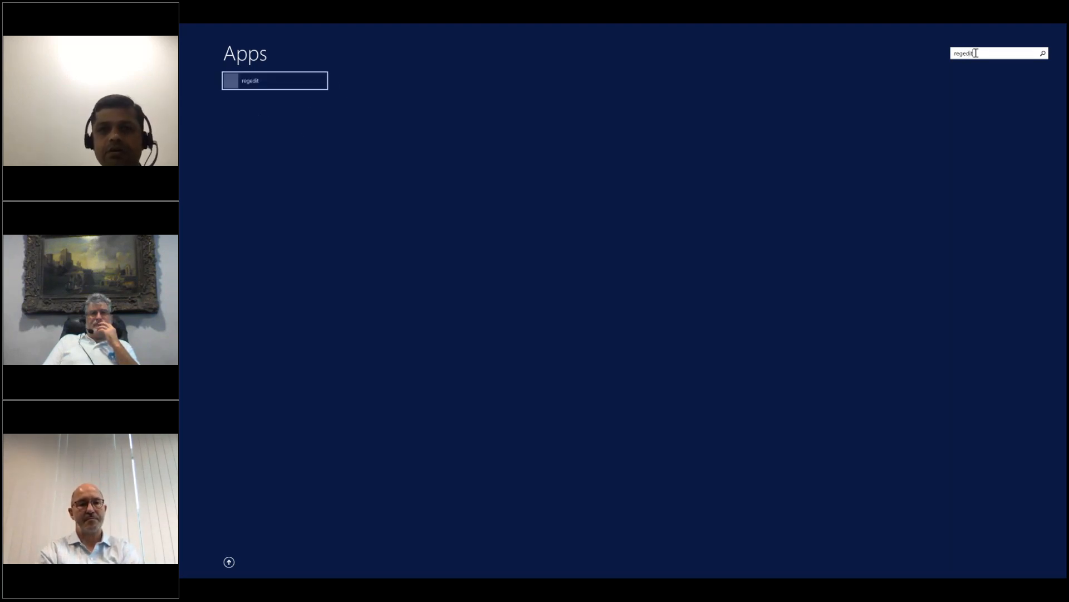
pyautogui.press('Return')
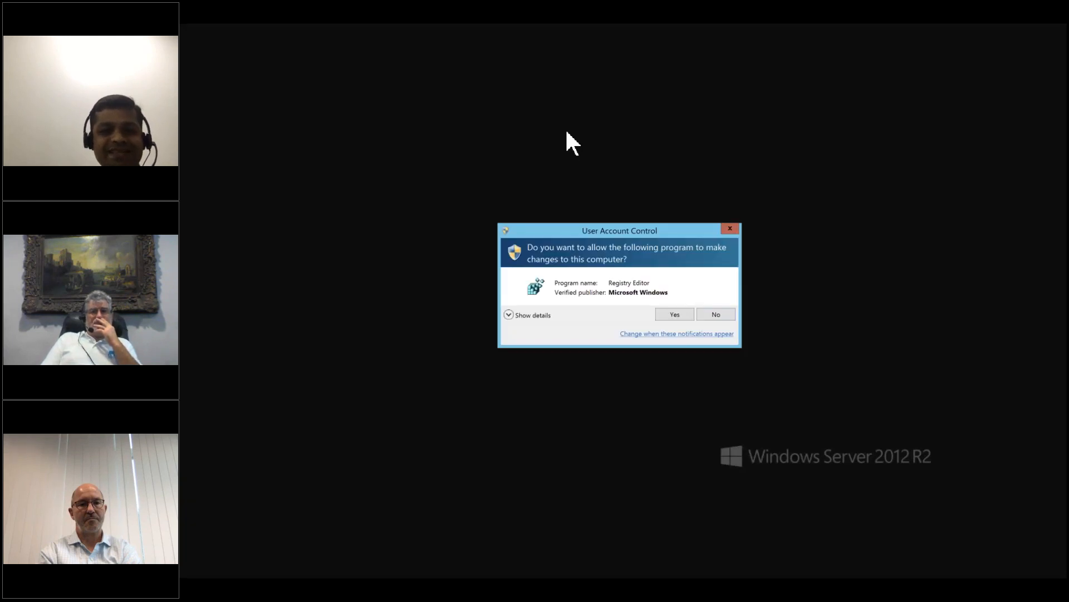
pyautogui.click(675, 315)
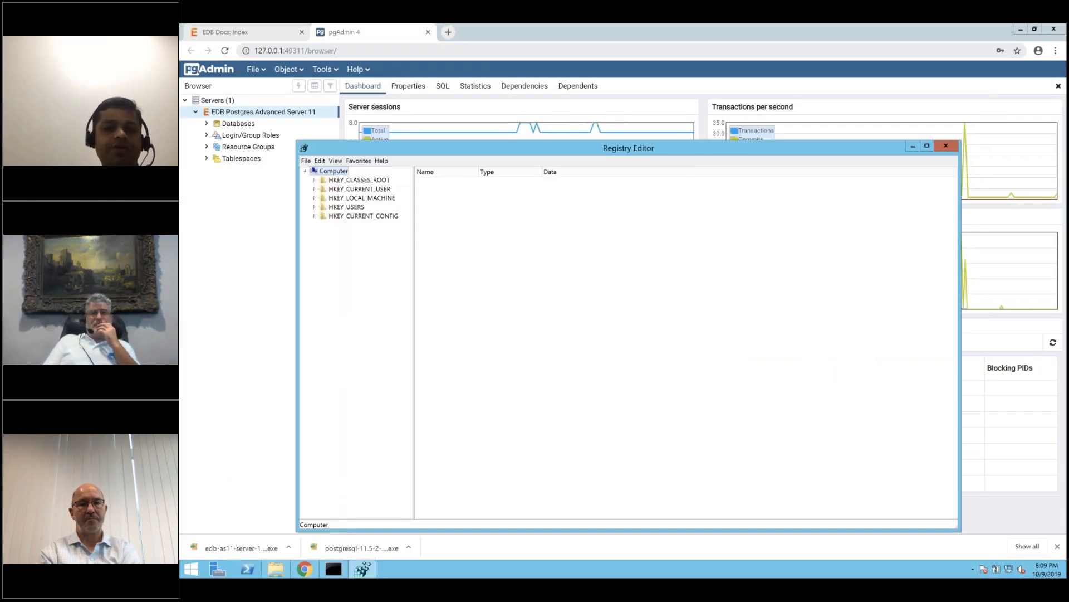
# Navigate to HKEY_LOCAL_MACHINE\SOFTWARE\PostgreSQL\Installations\pgplusas-11 in Registry Editor.
pyautogui.click(314, 197)
pyautogui.click(354, 252)
pyautogui.click(324, 252)
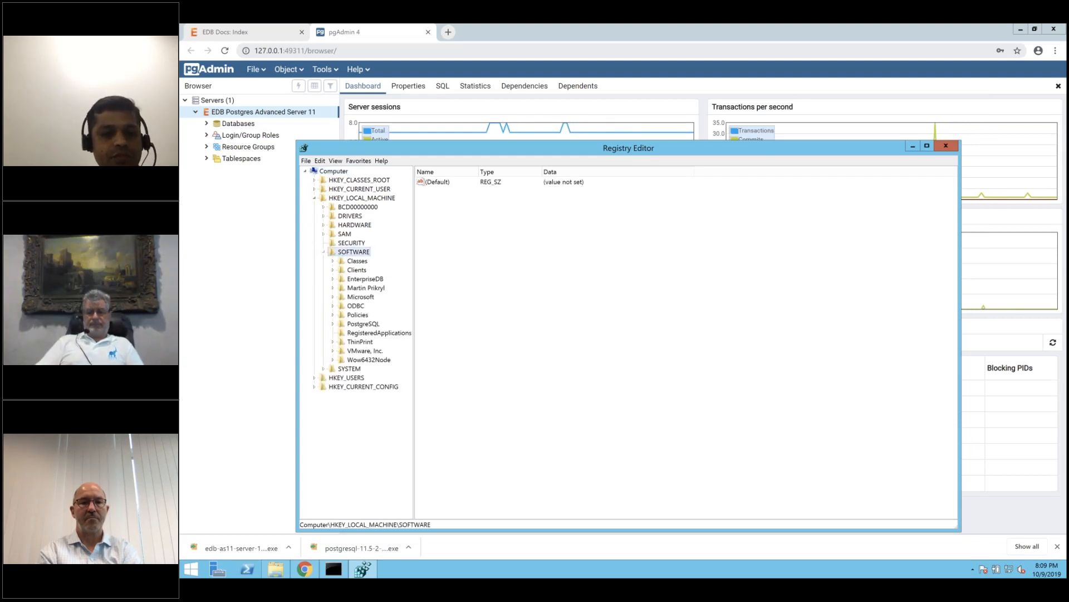
pyautogui.click(361, 324)
pyautogui.click(333, 323)
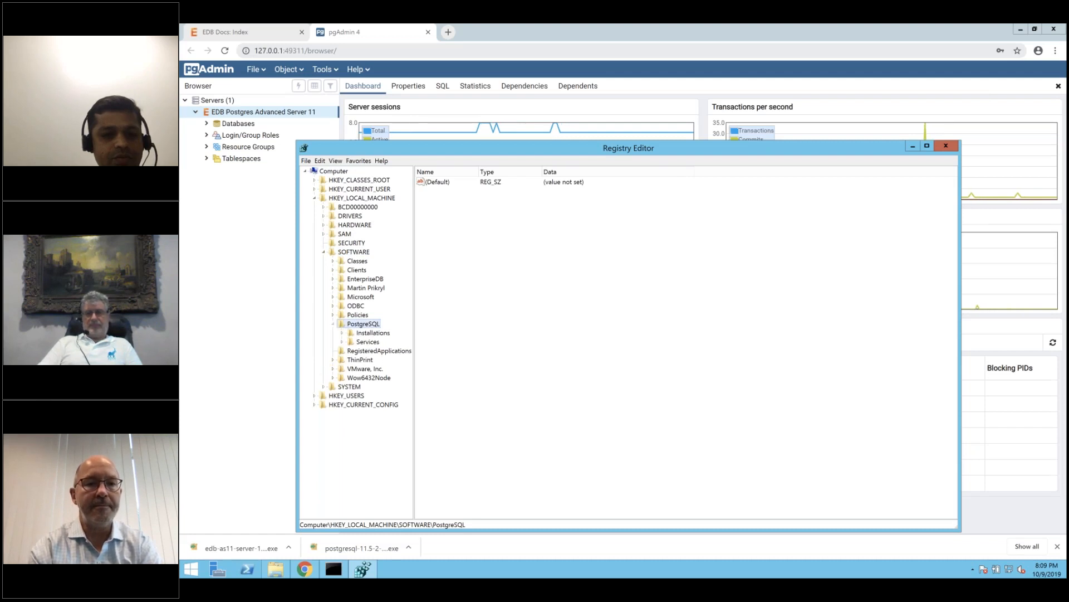
pyautogui.click(342, 332)
pyautogui.click(379, 341)
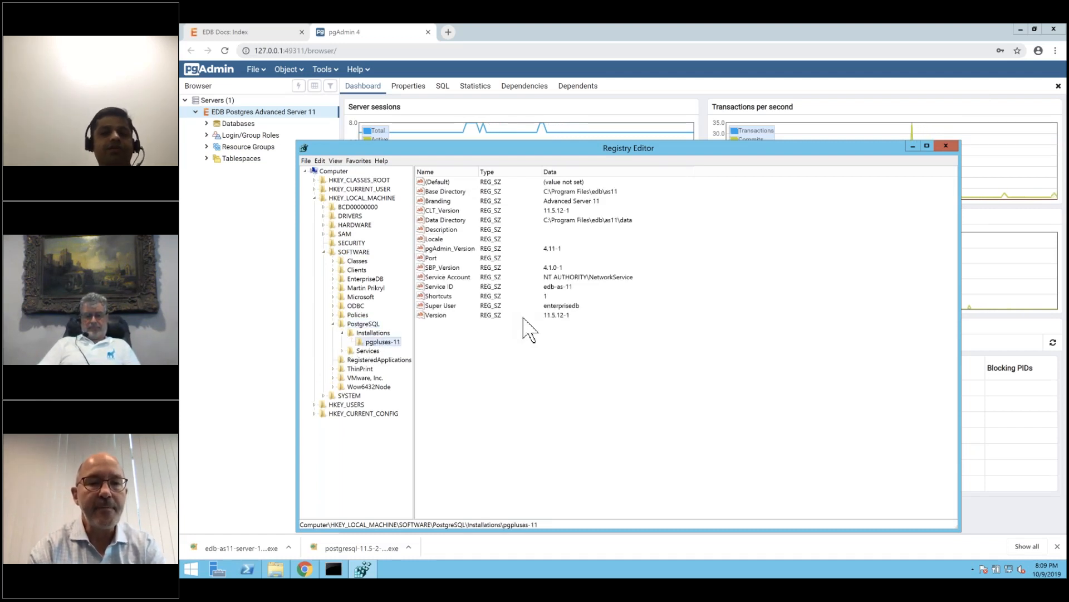
# Inspect the CLT_Version, pgAdmin_Version, Service, Super User and Version values, then close Registry Editor.
pyautogui.click(445, 210)
pyautogui.click(445, 249)
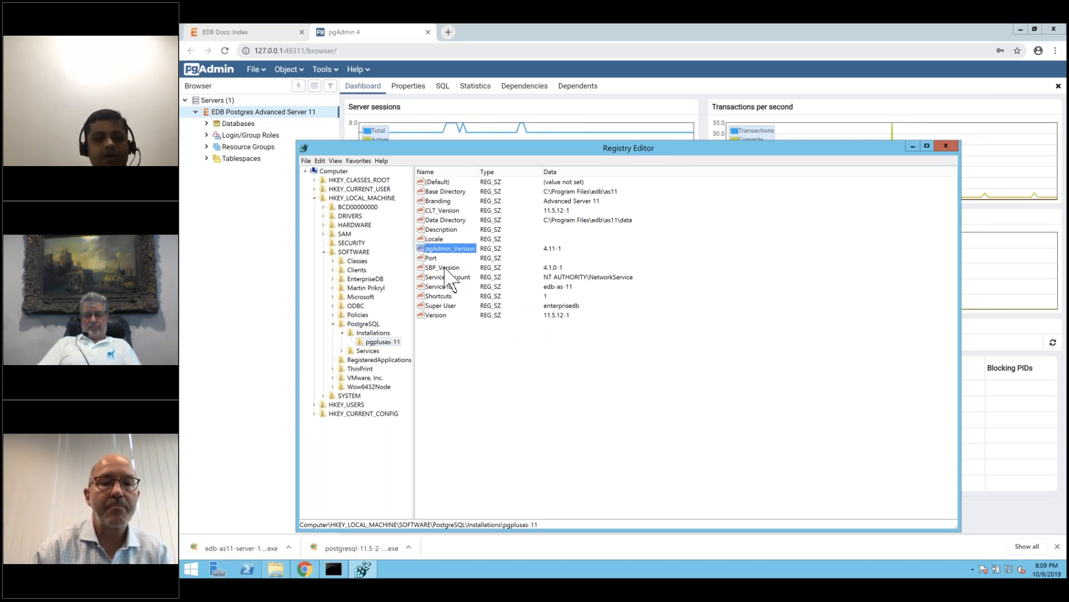
pyautogui.click(443, 278)
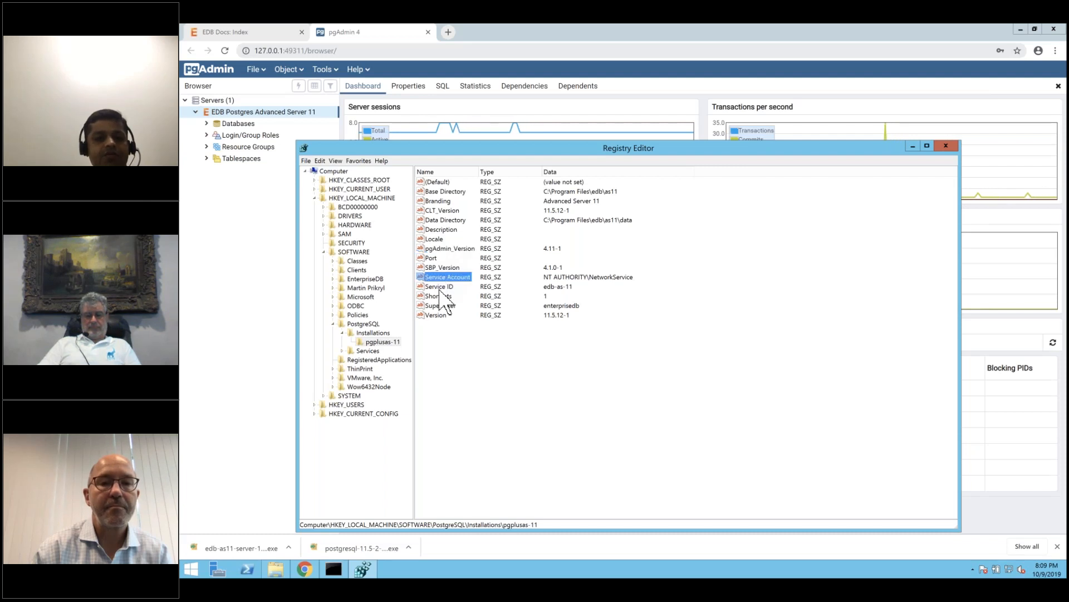
pyautogui.click(442, 285)
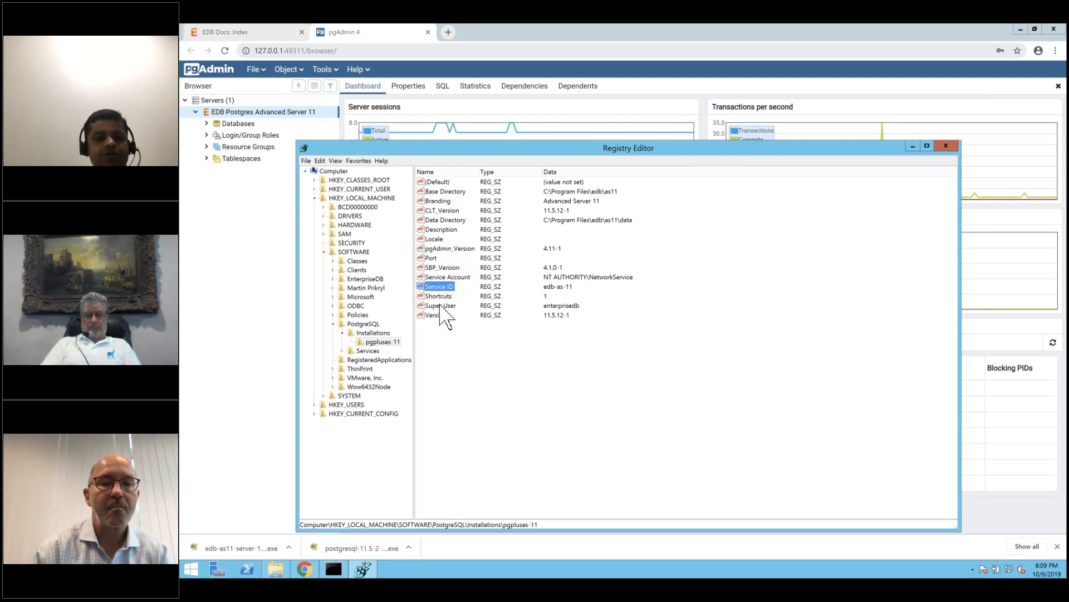
pyautogui.doubleClick(440, 306)
pyautogui.click(504, 260)
pyautogui.click(435, 315)
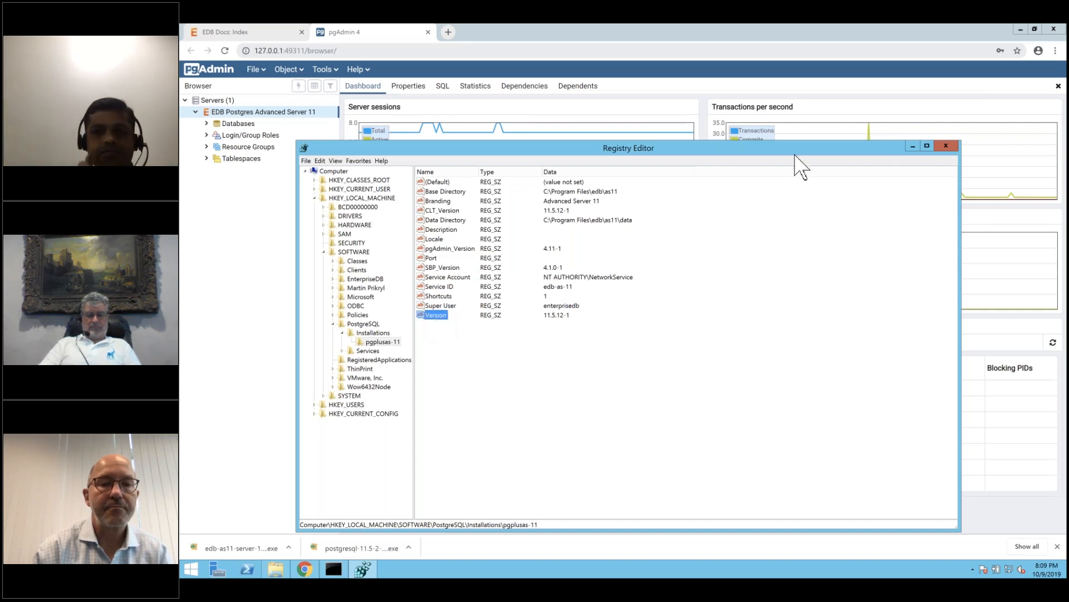
pyautogui.click(947, 146)
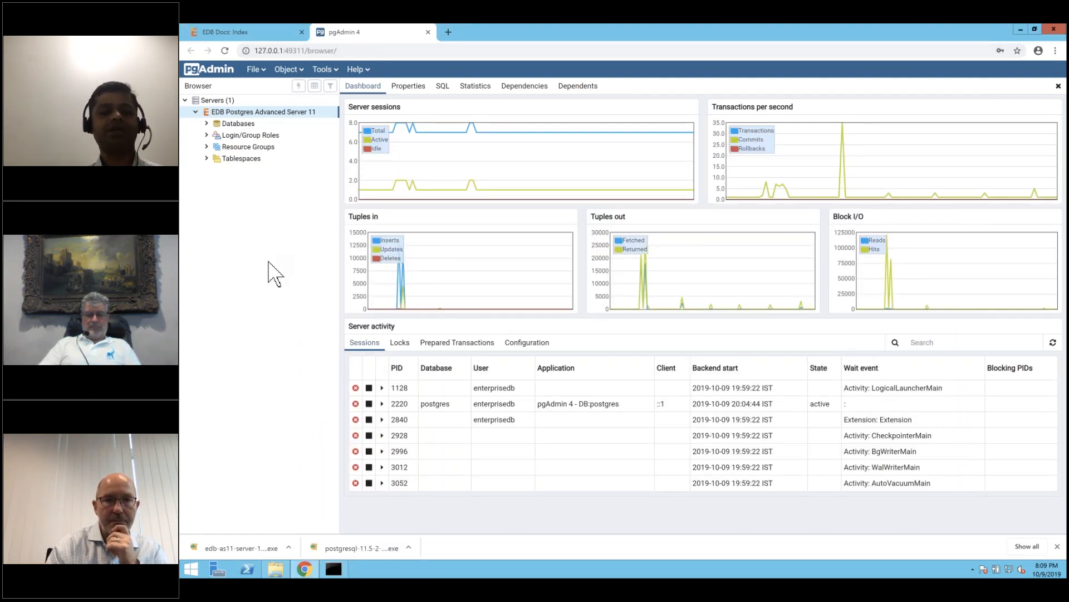
# Recall the earlier installer command in Command Prompt and rerun it with --mode unattended.
pyautogui.click(333, 567)
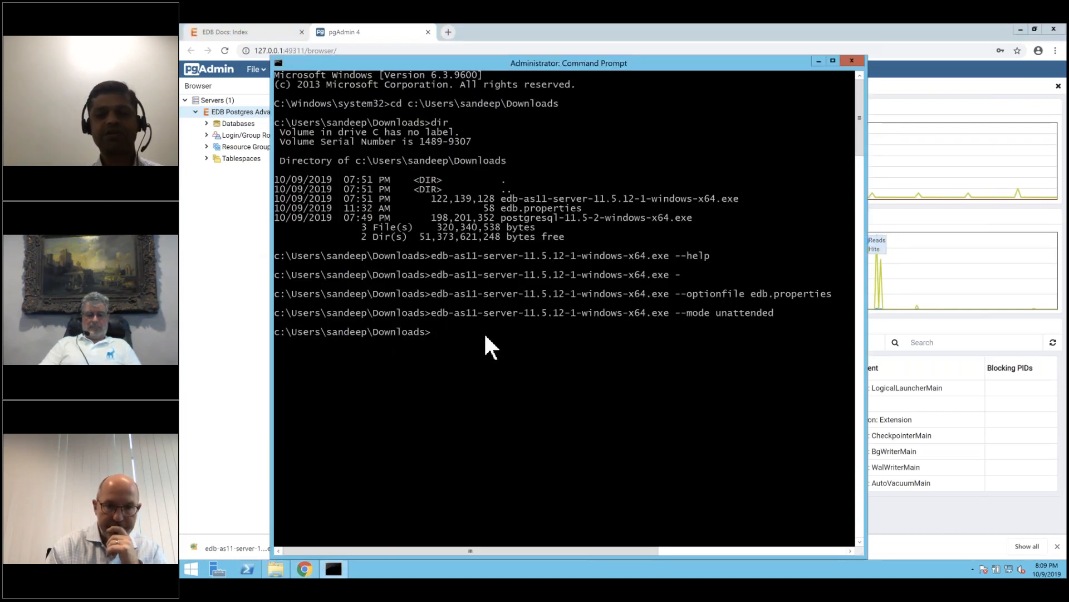
pyautogui.press('Up')
pyautogui.press('Up')
pyautogui.press('Up')
pyautogui.press('Up')
pyautogui.press('Up')
pyautogui.press('Down')
pyautogui.press('Down')
pyautogui.press('Down')
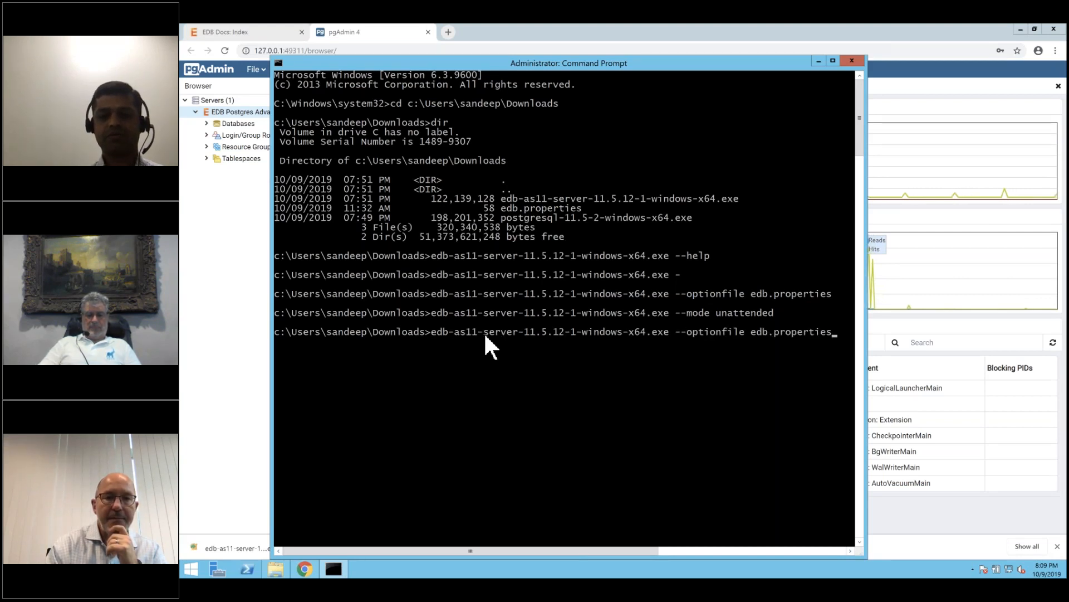
pyautogui.press('BackSpace')
pyautogui.press('BackSpace')
pyautogui.press('BackSpace')
pyautogui.write('mode unattended')
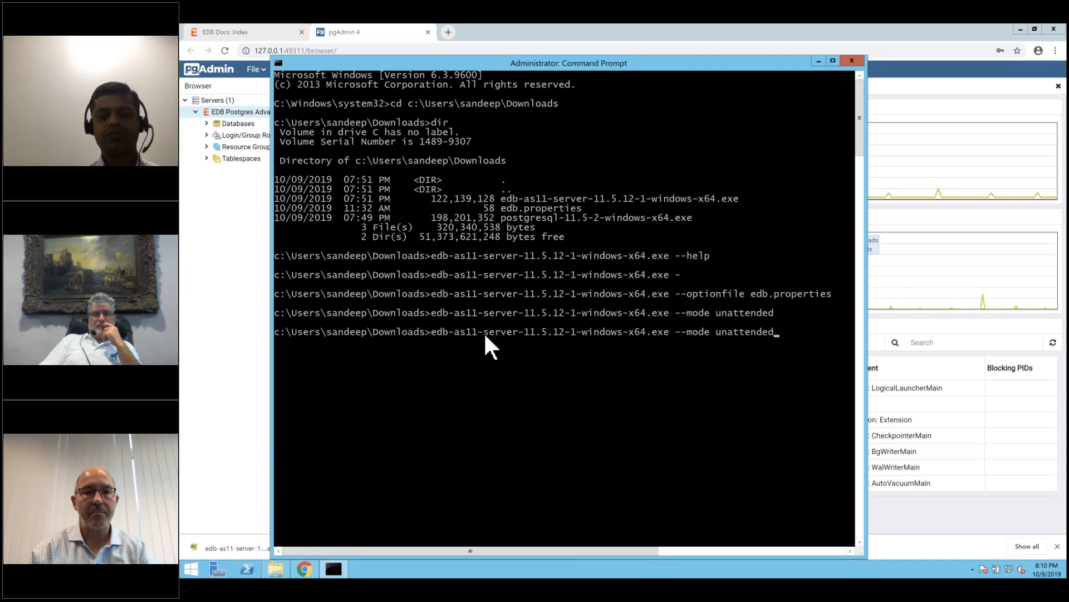
pyautogui.press('Return')
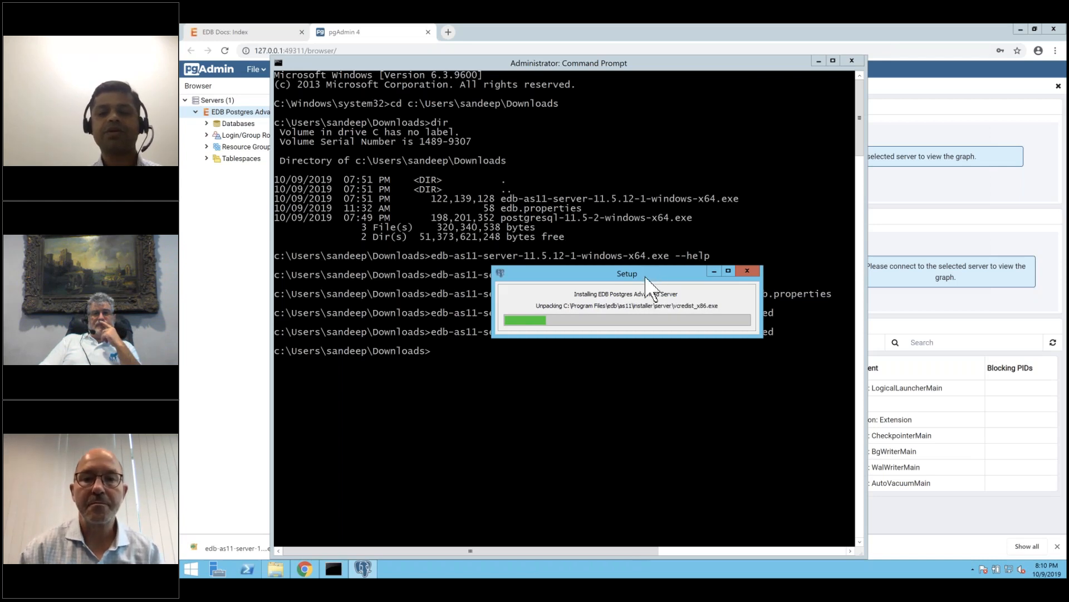
# Move the Setup progress window aside and wait for the unattended installation to finish.
pyautogui.moveTo(646, 276); pyautogui.dragTo(641, 174)
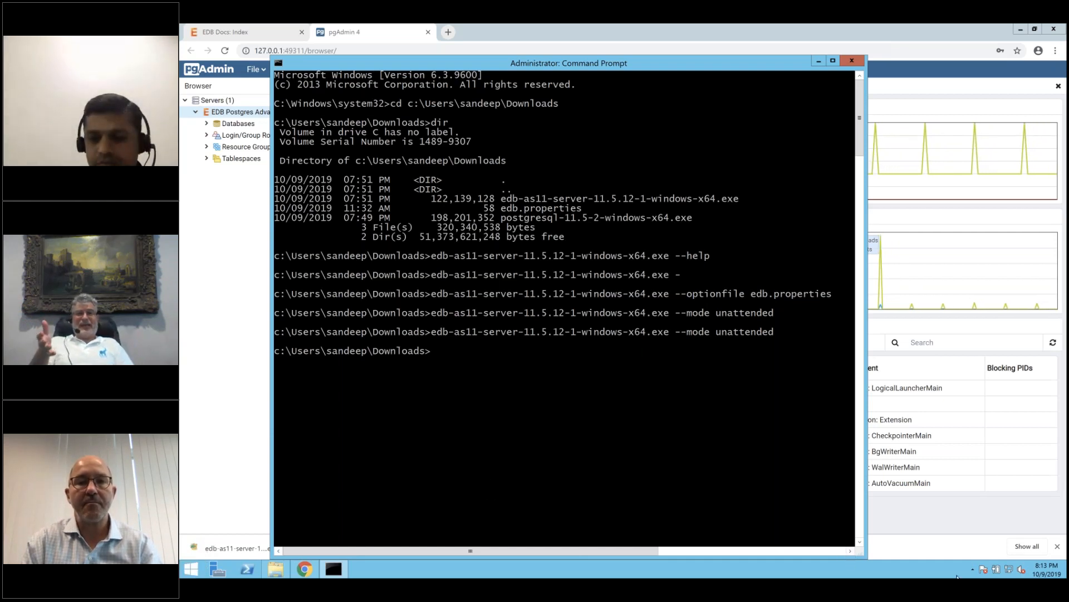
# Check the hidden tray icons, then return to the Command Prompt at the Downloads folder.
pyautogui.click(972, 569)
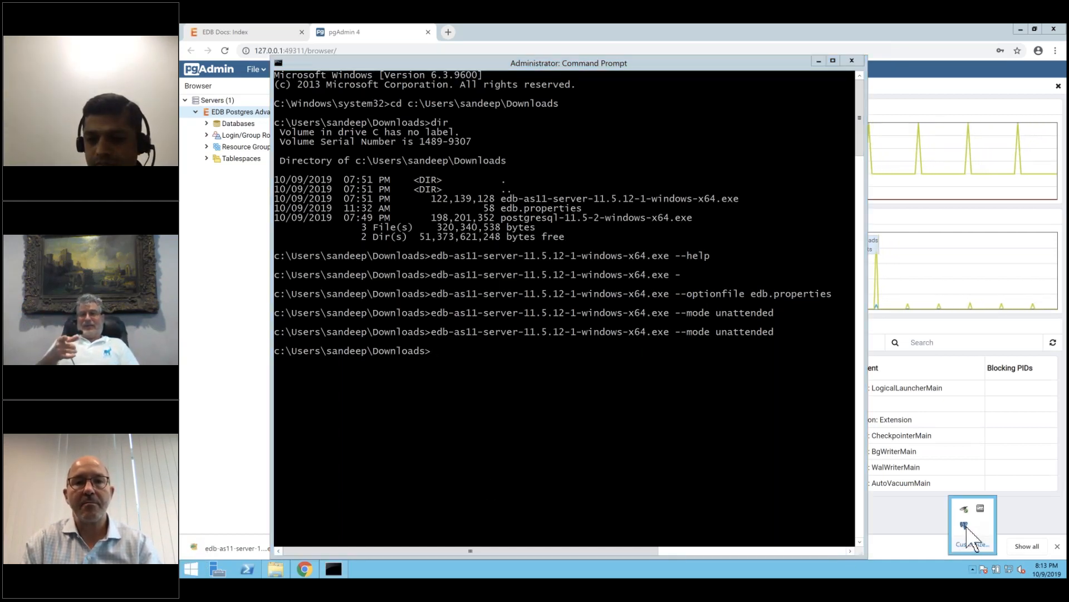
pyautogui.click(596, 444)
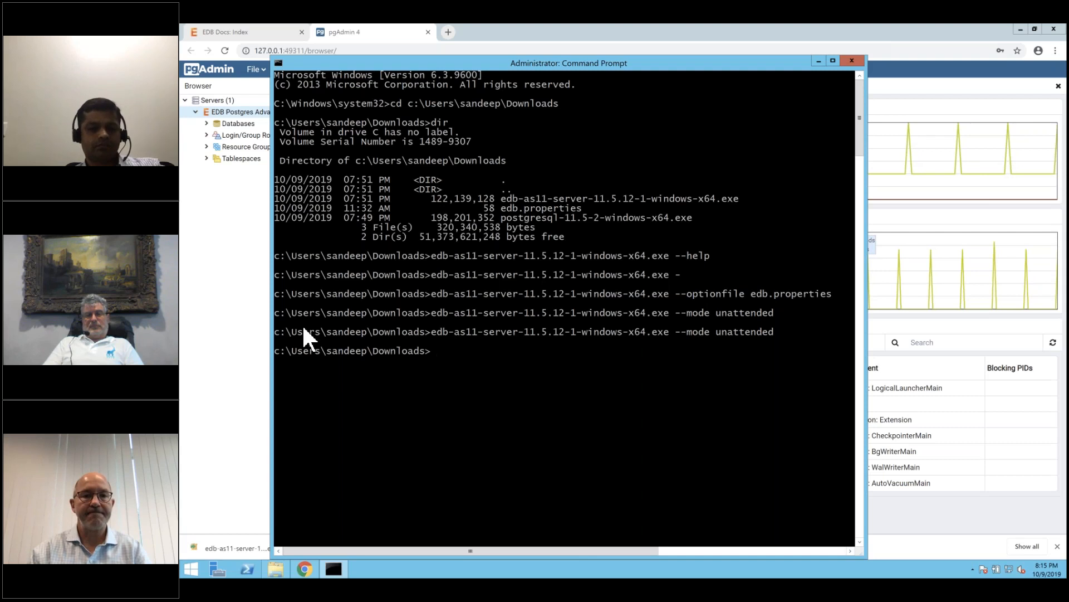
# Open postgresql.conf - 11 in Notepad, scroll to RESOURCE USAGE, close it, then switch to the Mac desktop.
pyautogui.click(189, 567)
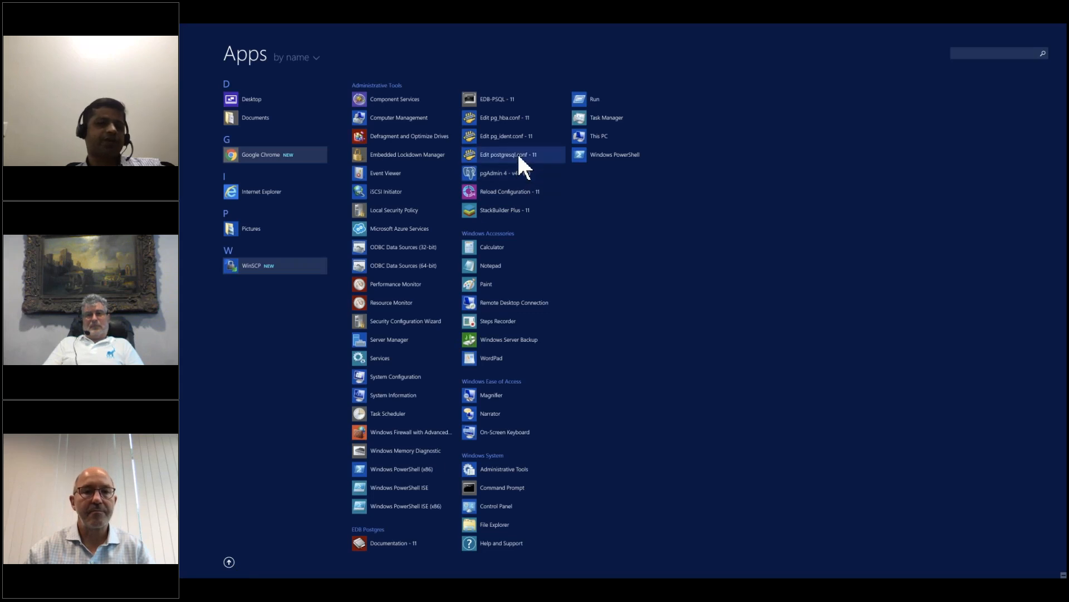
pyautogui.click(519, 156)
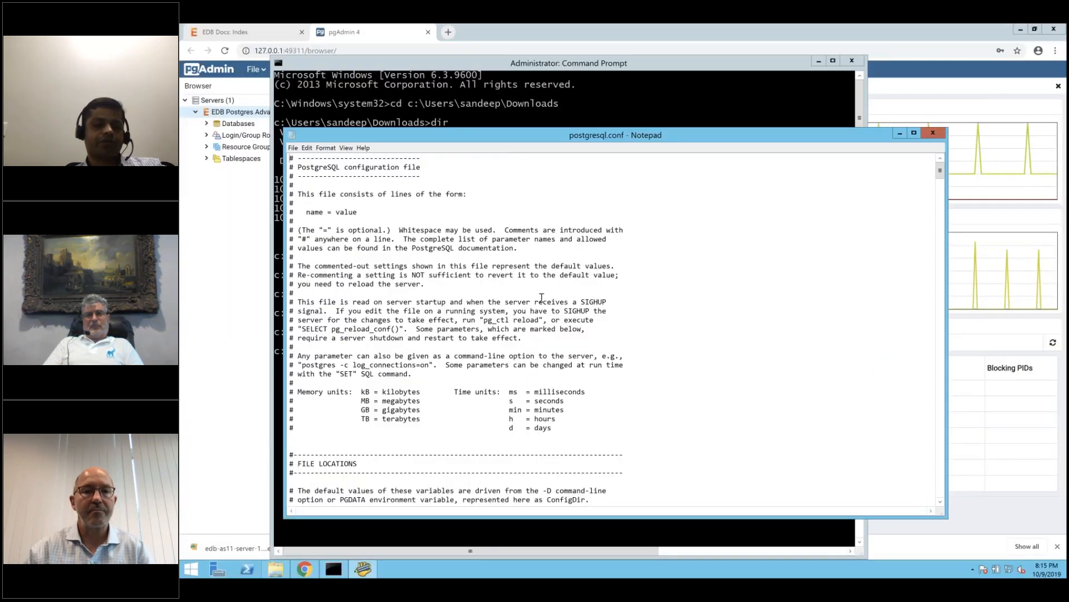
pyautogui.scroll(-20, 542, 298)
pyautogui.scroll(-10, 541, 298)
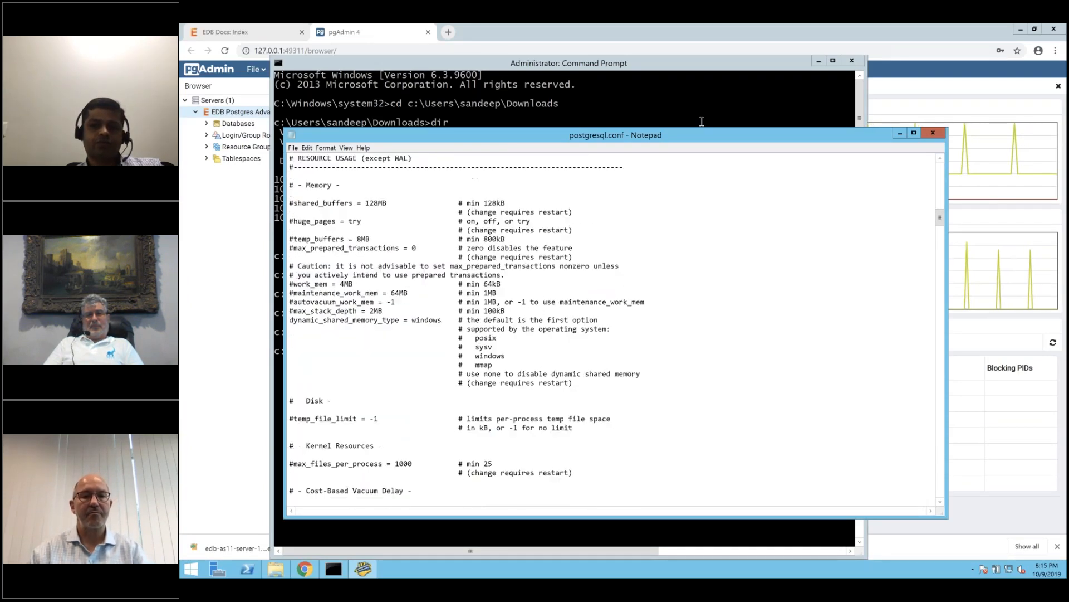
pyautogui.click(933, 133)
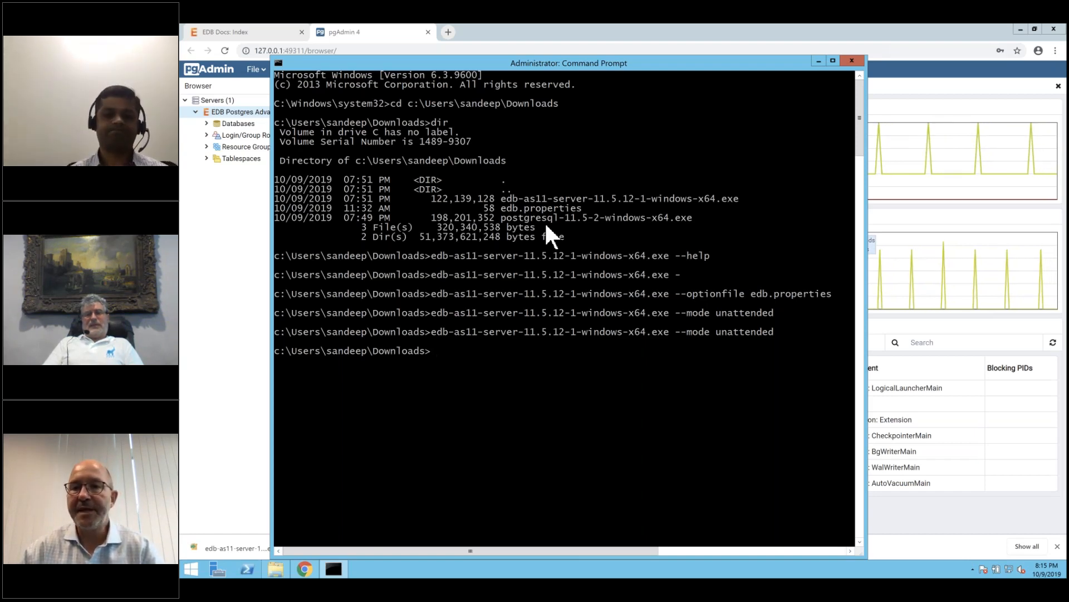
pyautogui.hotkey('ctrl', 'Left')
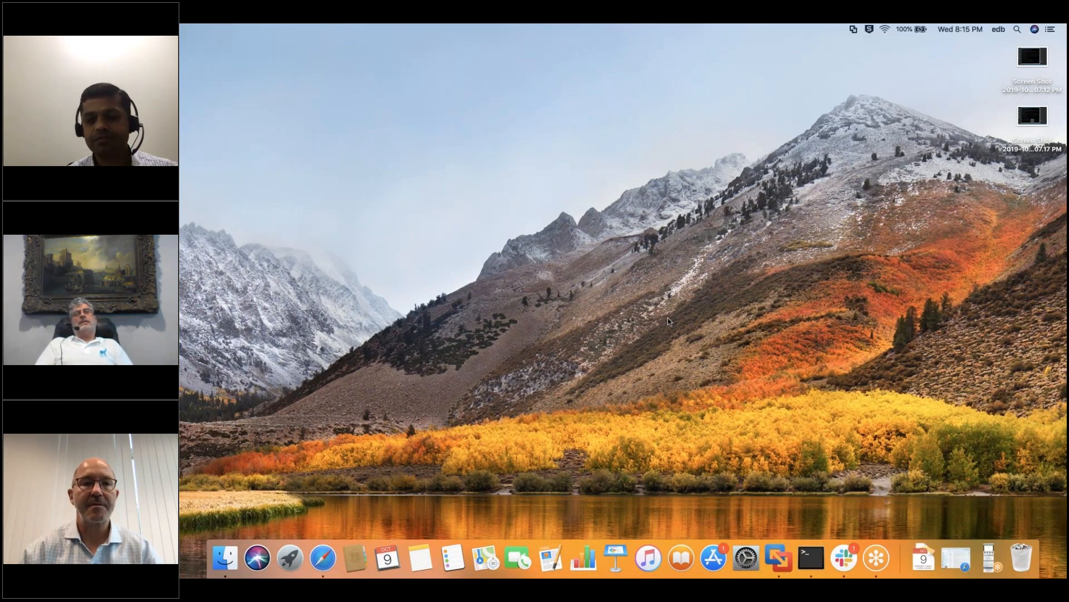
# Switch Spaces over to the full-screen Pulse of Postgres upcoming-events slide.
pyautogui.hotkey('ctrl', 'Right')
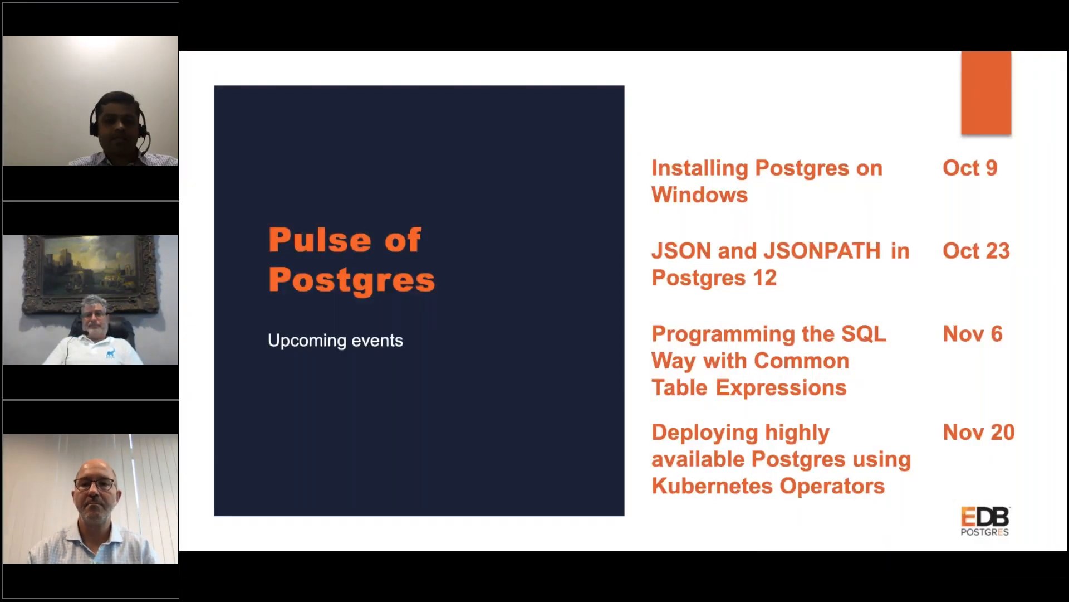
# Exit full screen in Safari and present 'Installing PG on Windows' starting from slide 12.
pyautogui.hotkey('ctrl', 'Left')
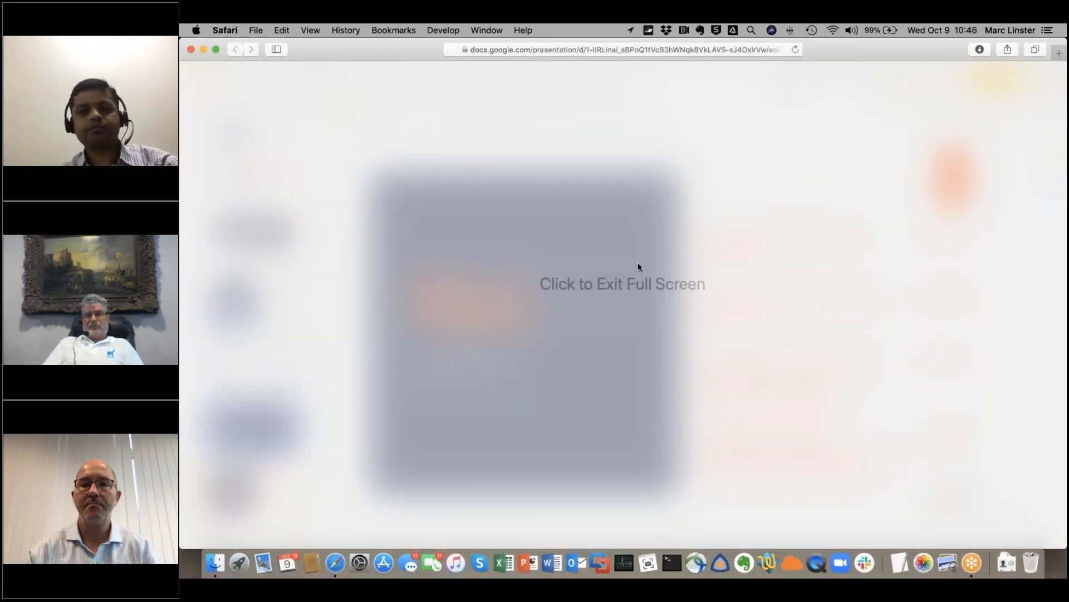
pyautogui.click(627, 295)
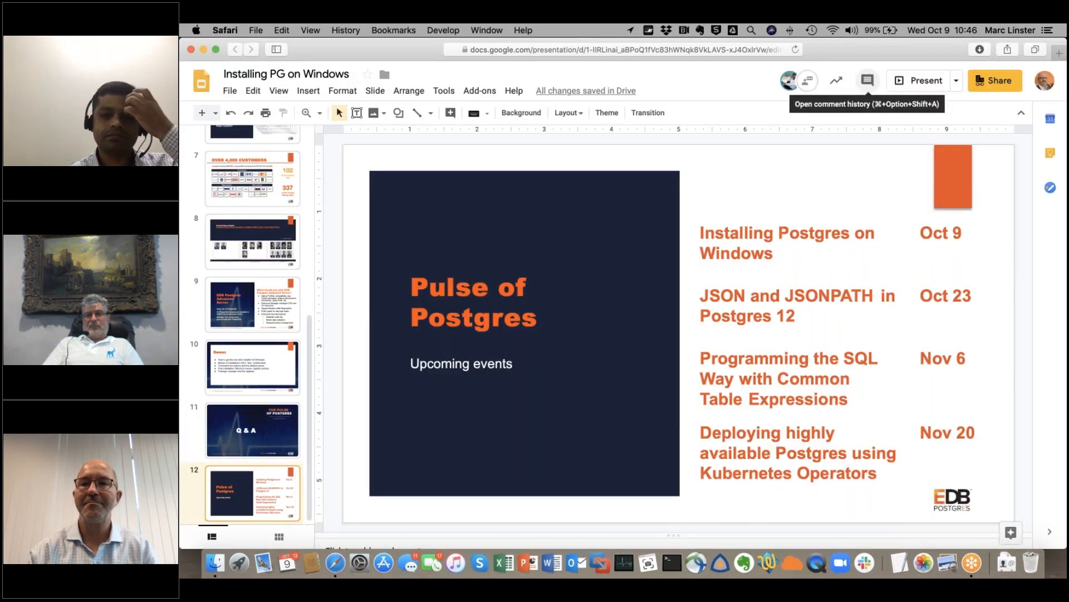
pyautogui.click(918, 83)
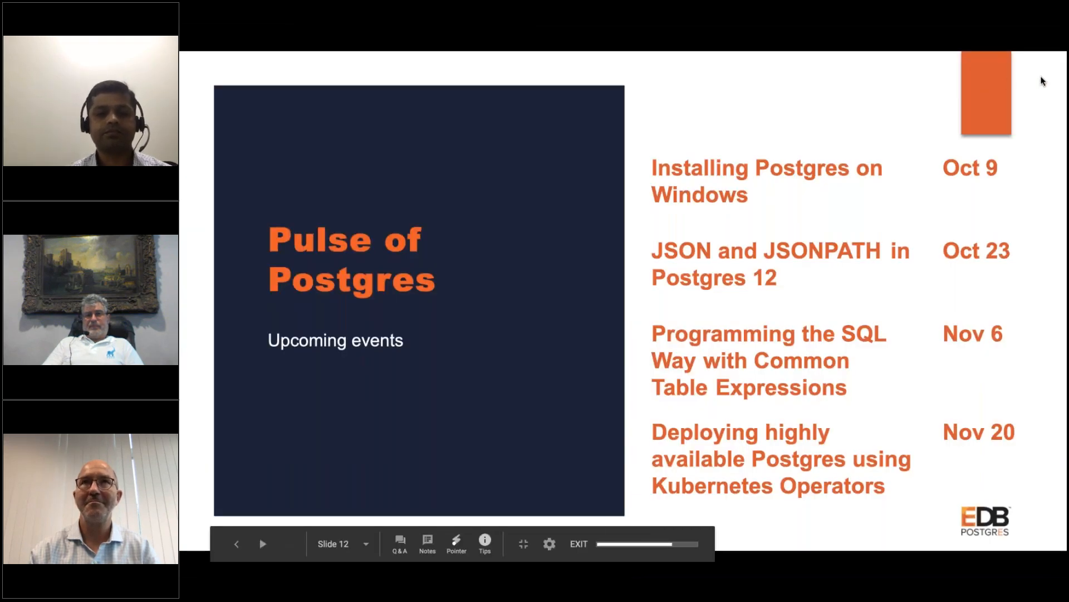